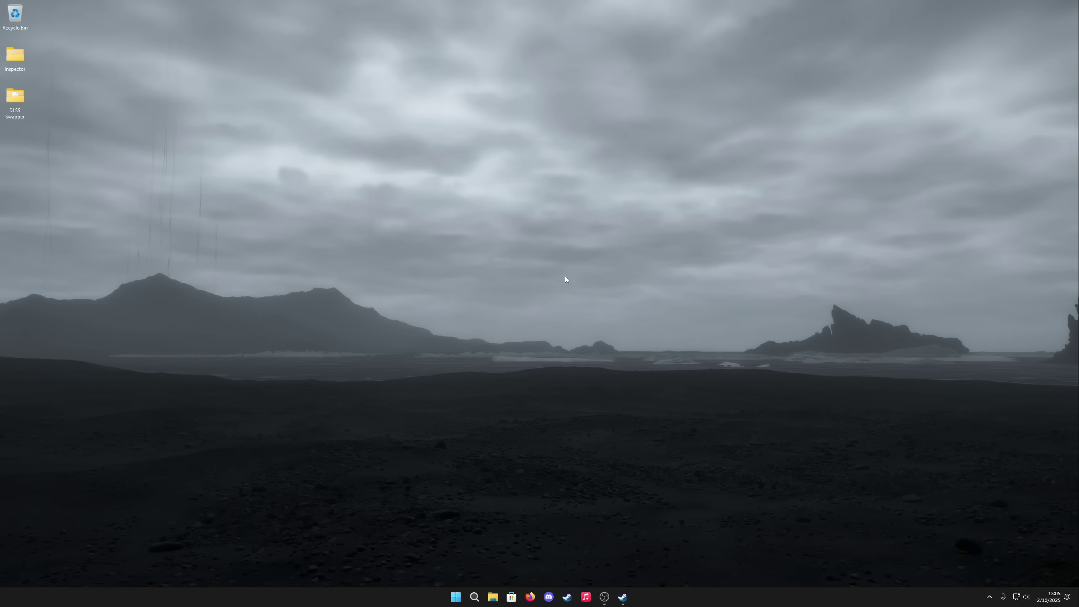
Open the NVIDIA app from the system tray and enlarge its window
left_click(989, 597)
right_click(957, 571)
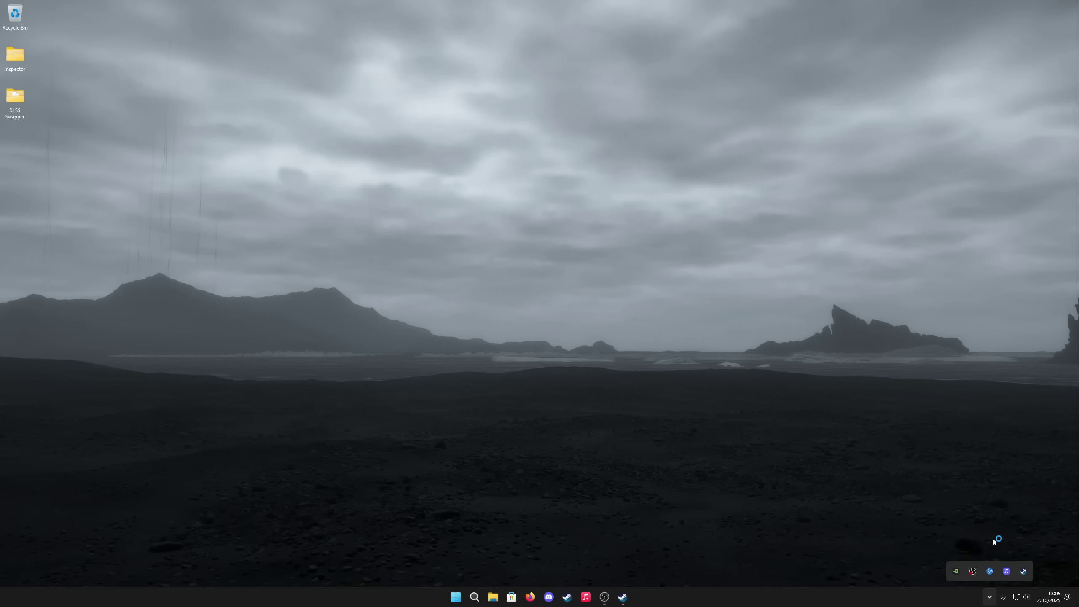
left_click(988, 536)
left_click_drag(515, 79, 518, 79)
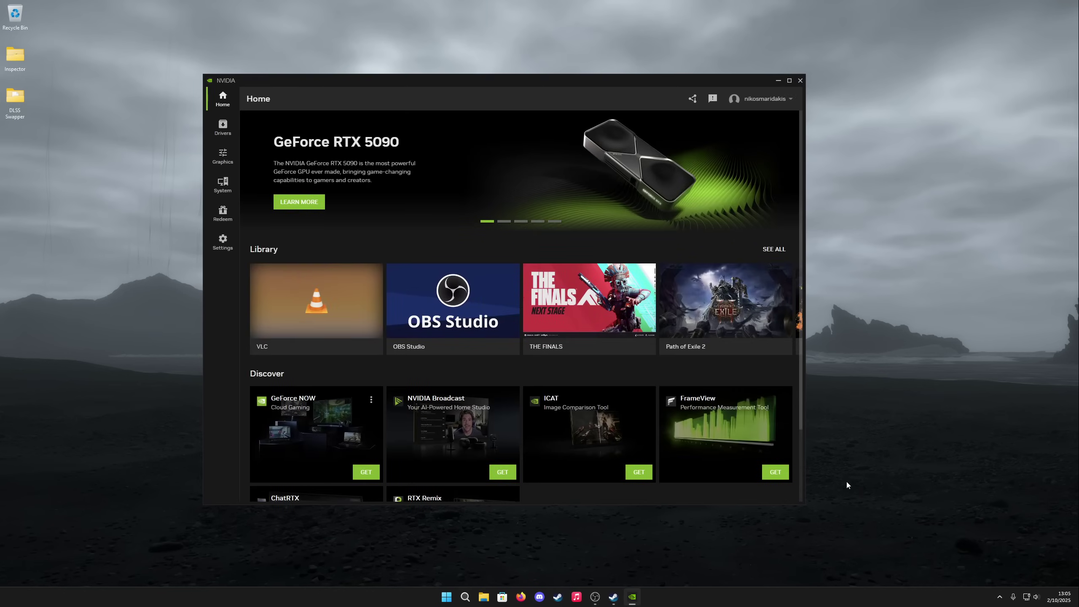
left_click_drag(800, 511, 854, 529)
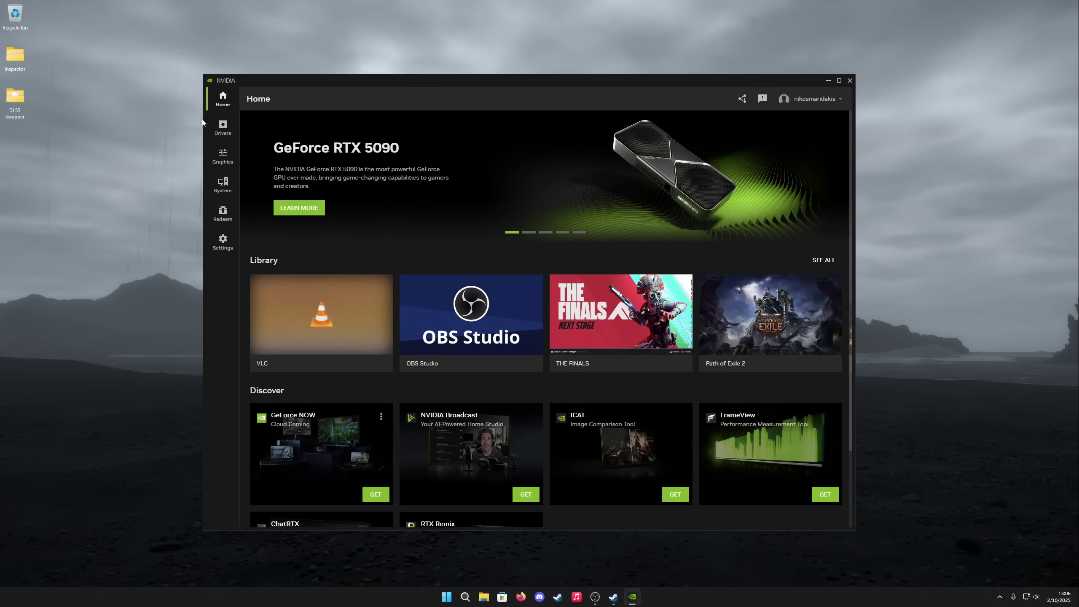
Go to Graphics program settings and refresh the installed programs list
left_click(223, 128)
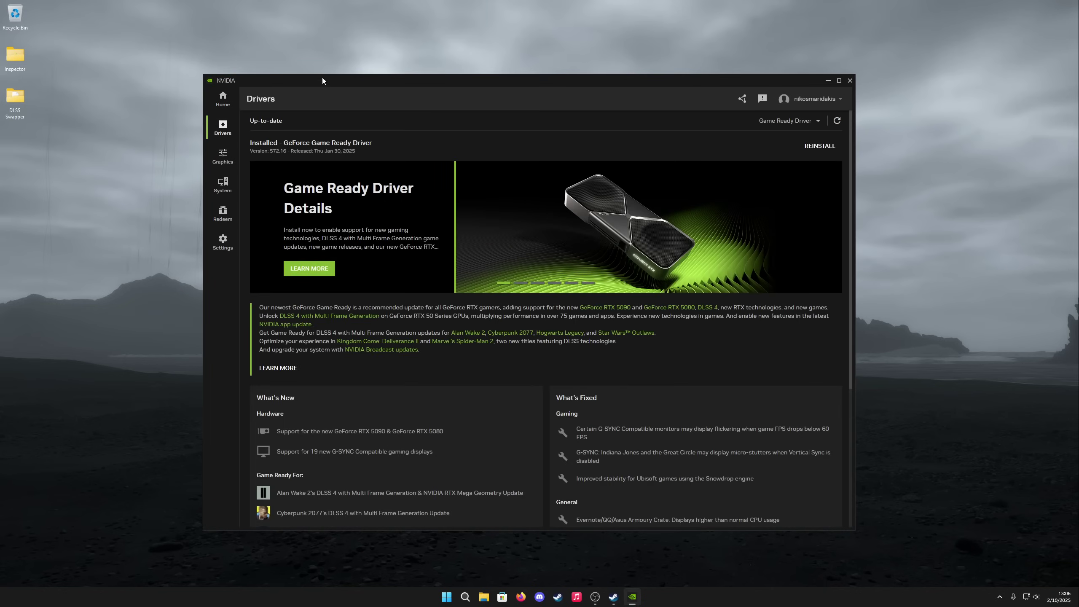
left_click(227, 154)
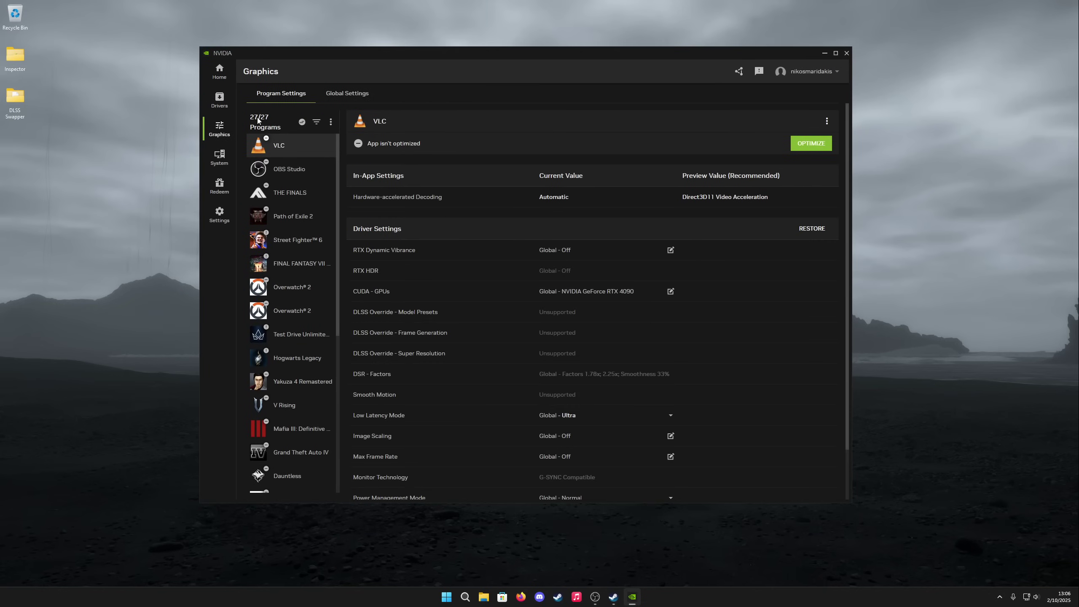
scroll(320, 146, "down", 3)
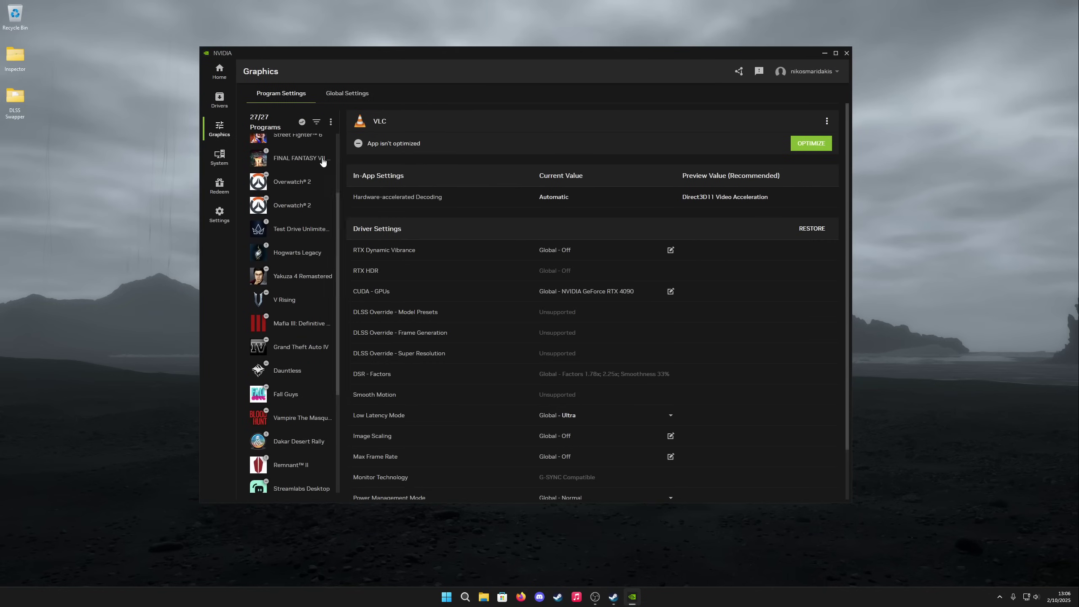
left_click(332, 123)
left_click(345, 144)
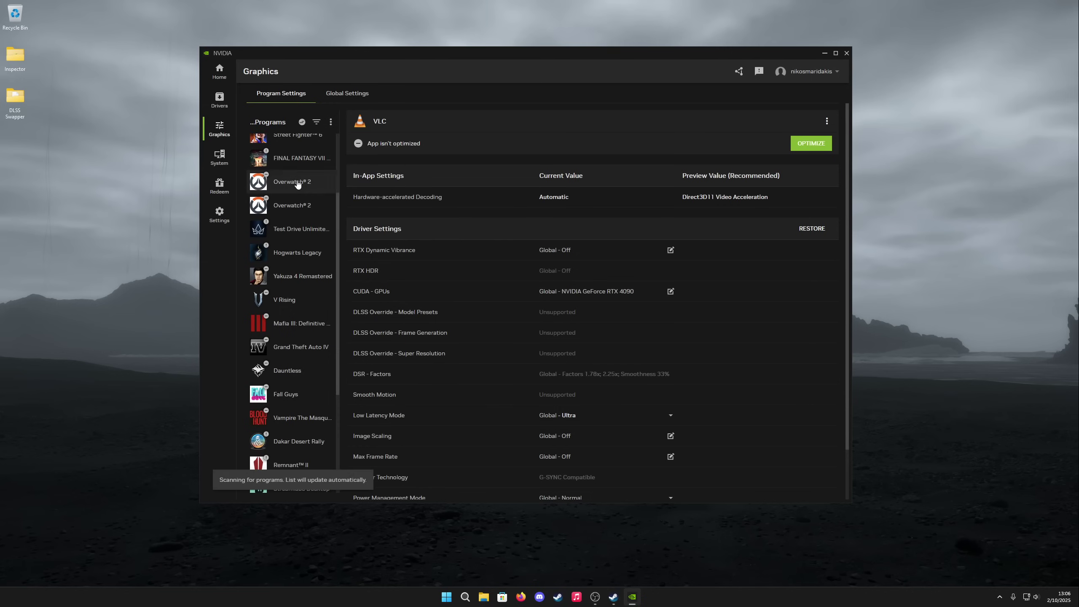
Add a folder to scan for games; no new programs appear among the 27 listed
left_click(331, 122)
left_click(360, 185)
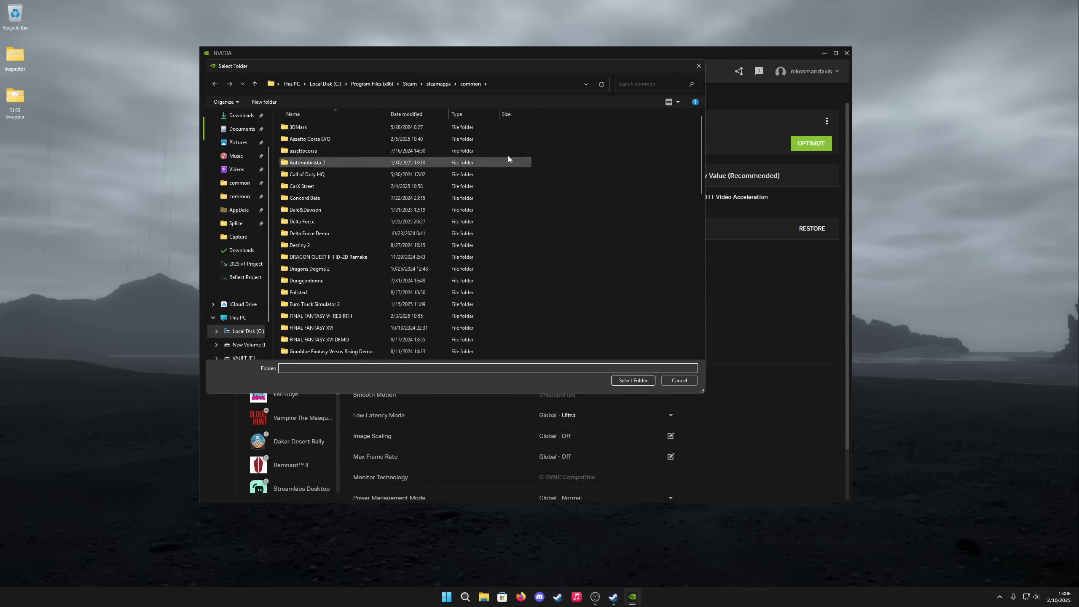
left_click_drag(701, 178, 702, 313)
left_click(633, 380)
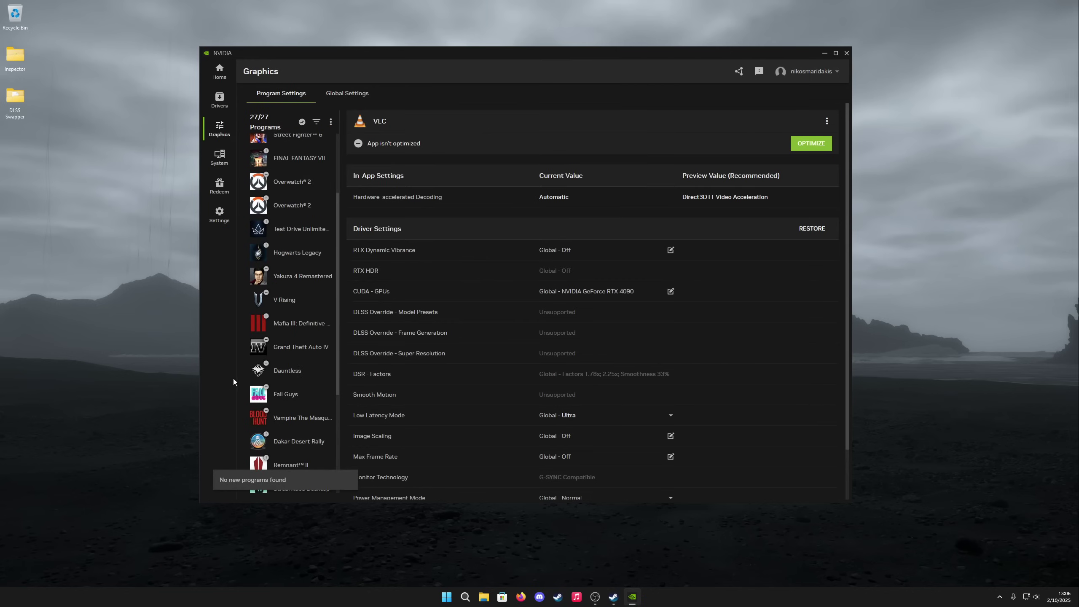
scroll(323, 383, "down", 5)
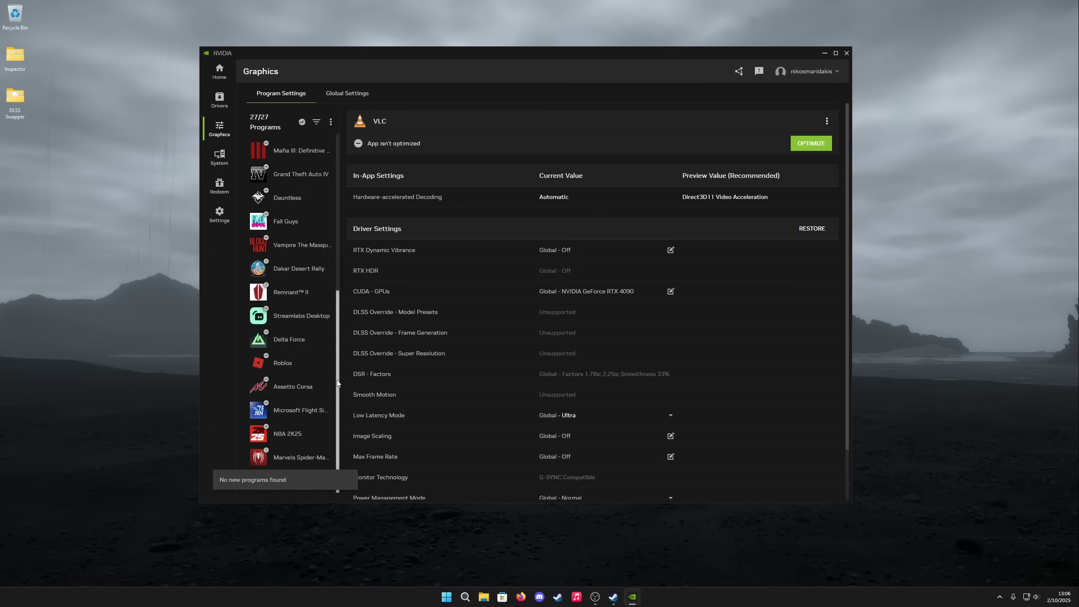
scroll(327, 201, "up", 5)
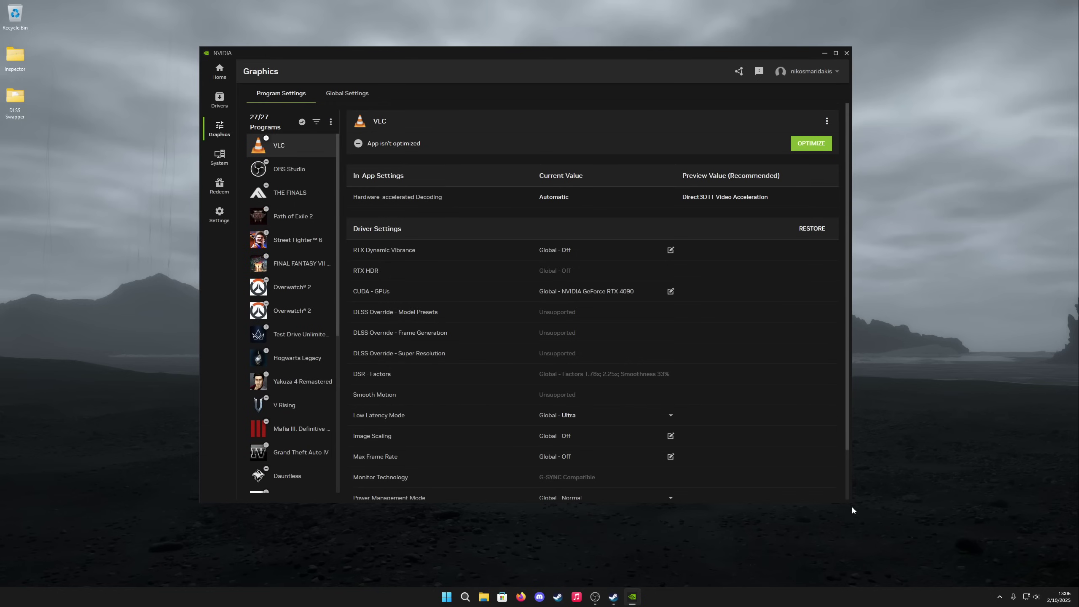
left_click_drag(852, 504, 957, 497)
scroll(323, 195, "down", 5)
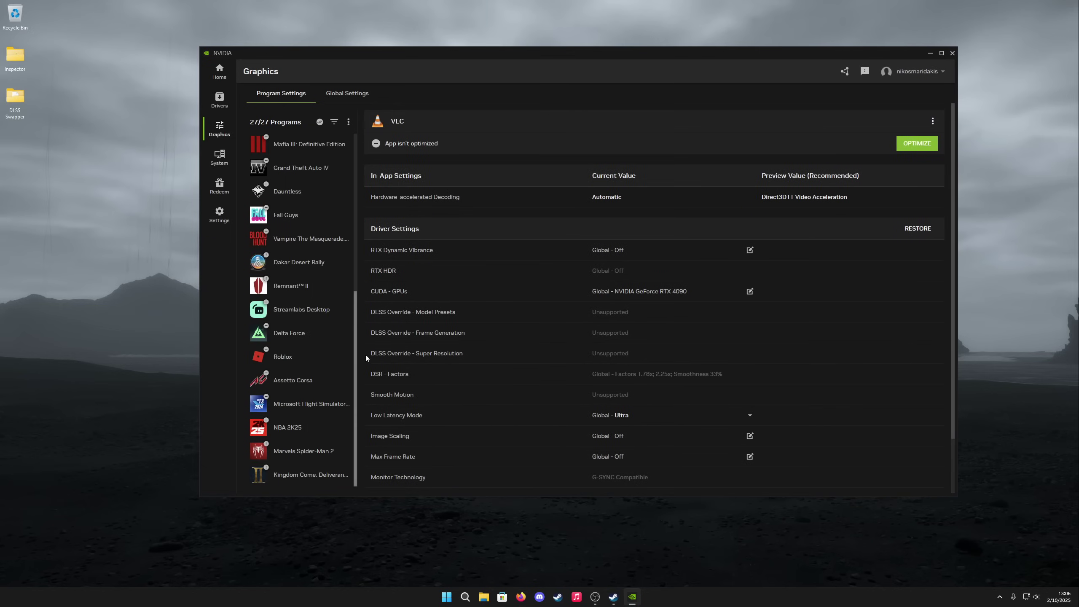
scroll(298, 146, "up", 5)
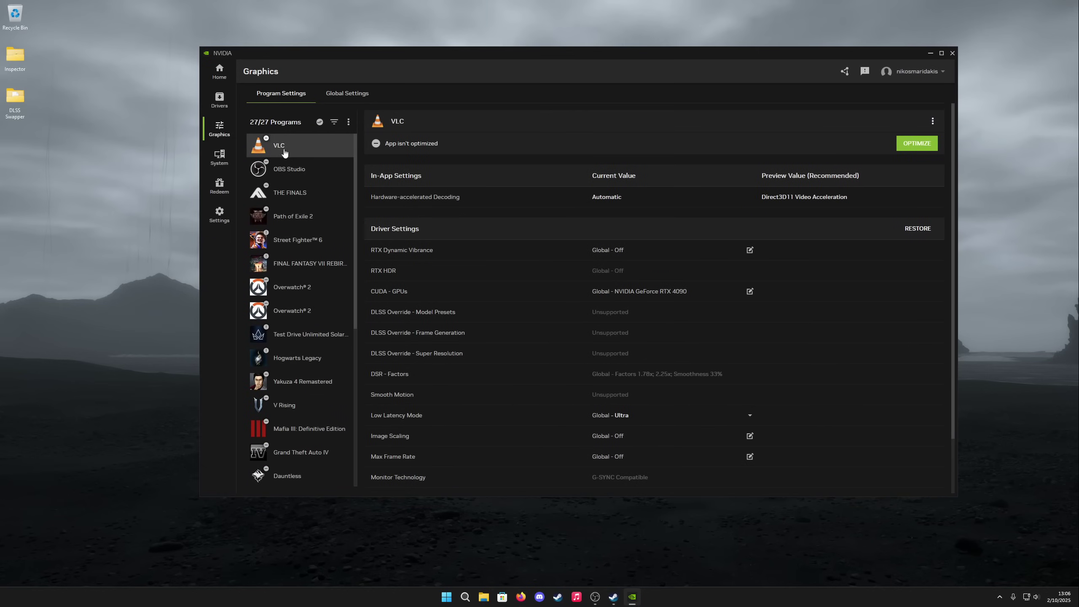
Browse the settings for OBS Studio, VLC, THE FINALS and Overwatch 2
left_click(288, 168)
left_click(280, 146)
left_click(289, 169)
left_click(293, 193)
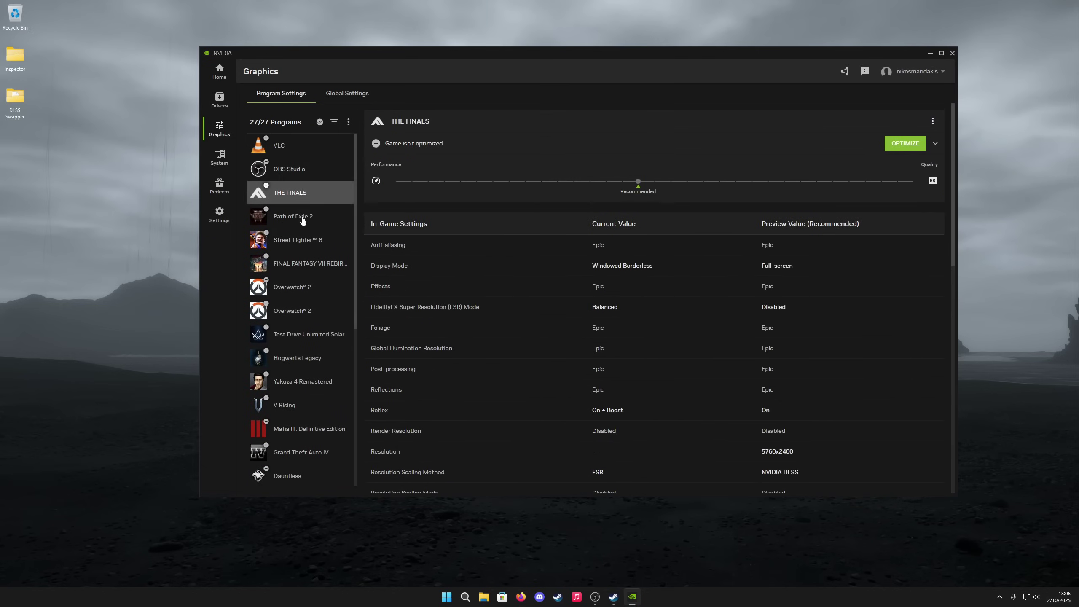
left_click(292, 310)
Launch the NVIDIA Control Panel from the desktop context menu
right_click(148, 410)
left_click(209, 543)
left_click(193, 478)
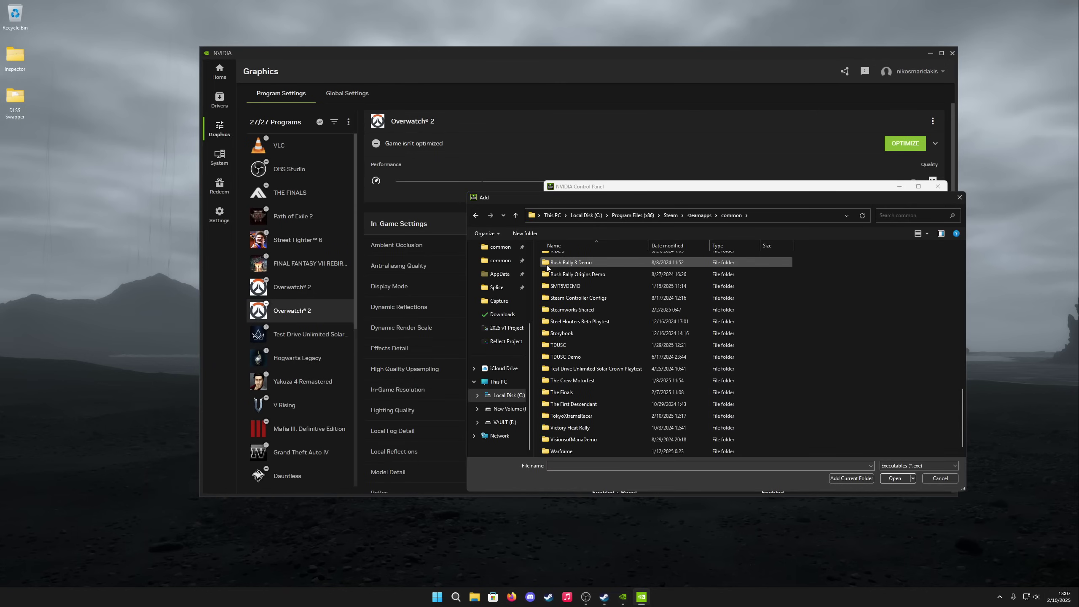
left_click_drag(627, 201, 654, 207)
Browse to the TokyoXtremeRacer folder and add TokyoXtremeRacer.exe as a customised 3D program
left_click(611, 423)
double_click(611, 423)
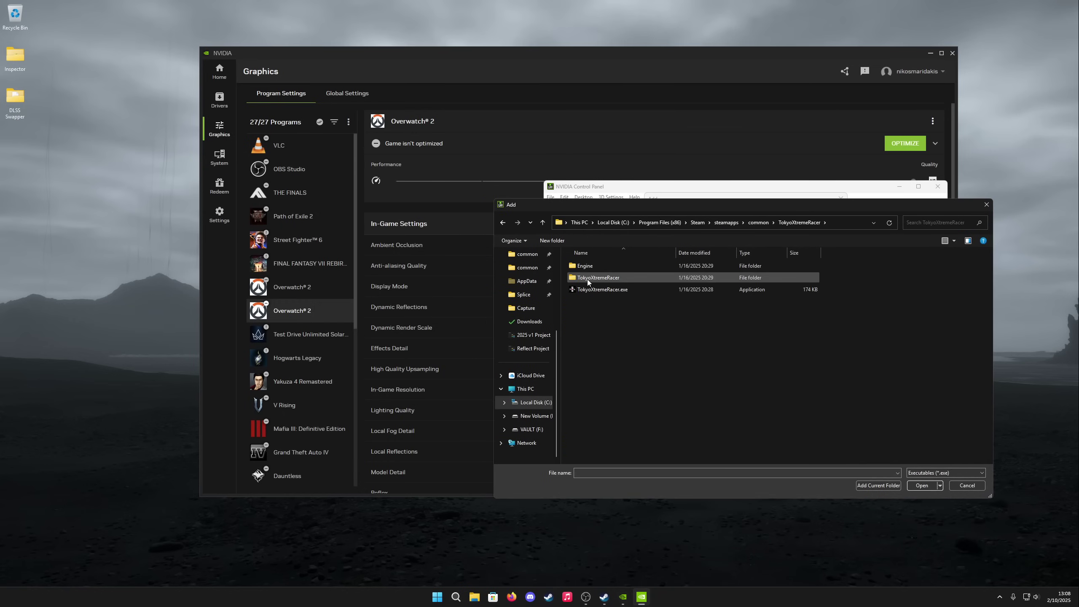
left_click(603, 290)
scroll(306, 276, "down", 2)
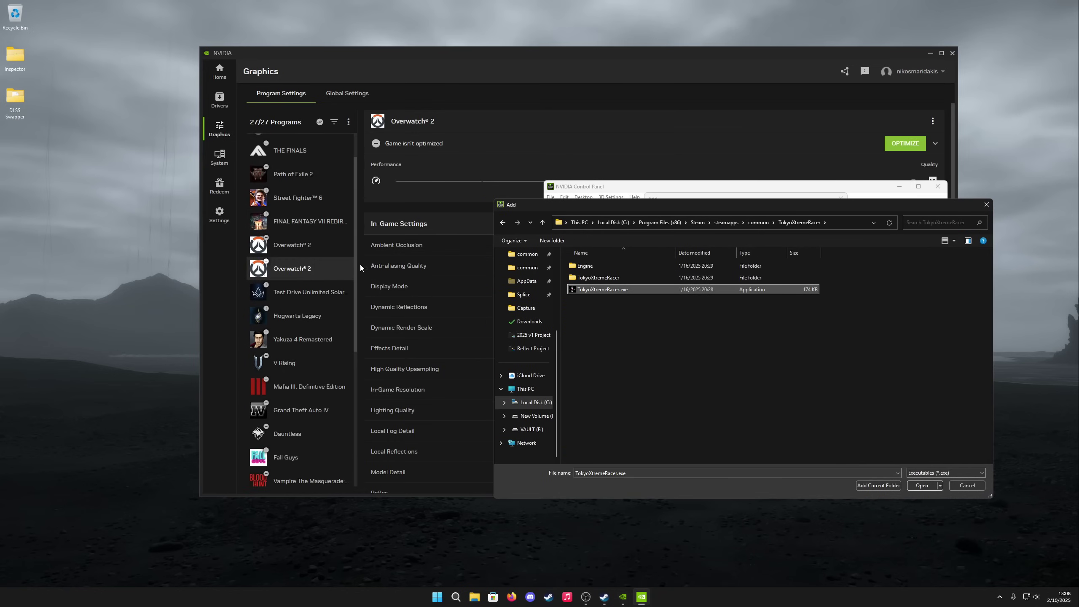
left_click_drag(355, 276, 346, 192)
key("alt+Tab")
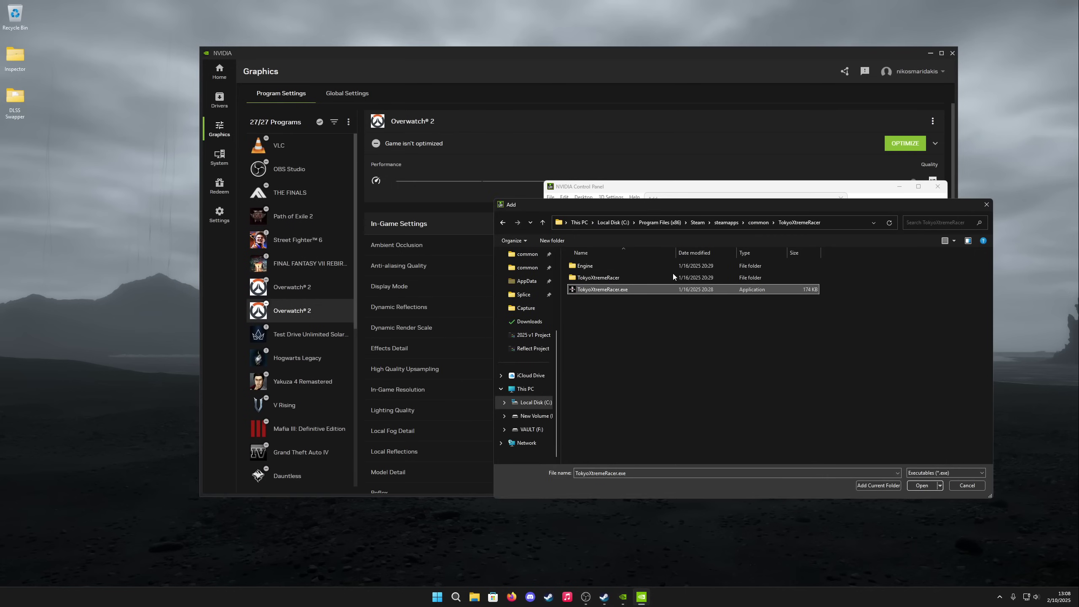
double_click(620, 290)
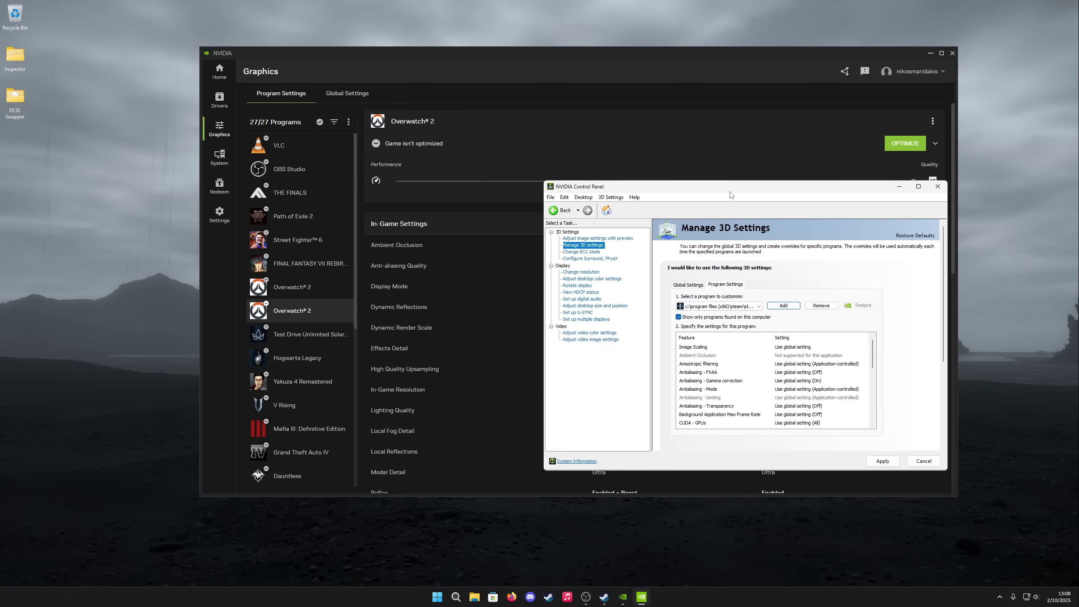
left_click_drag(730, 193, 647, 190)
left_click(359, 393)
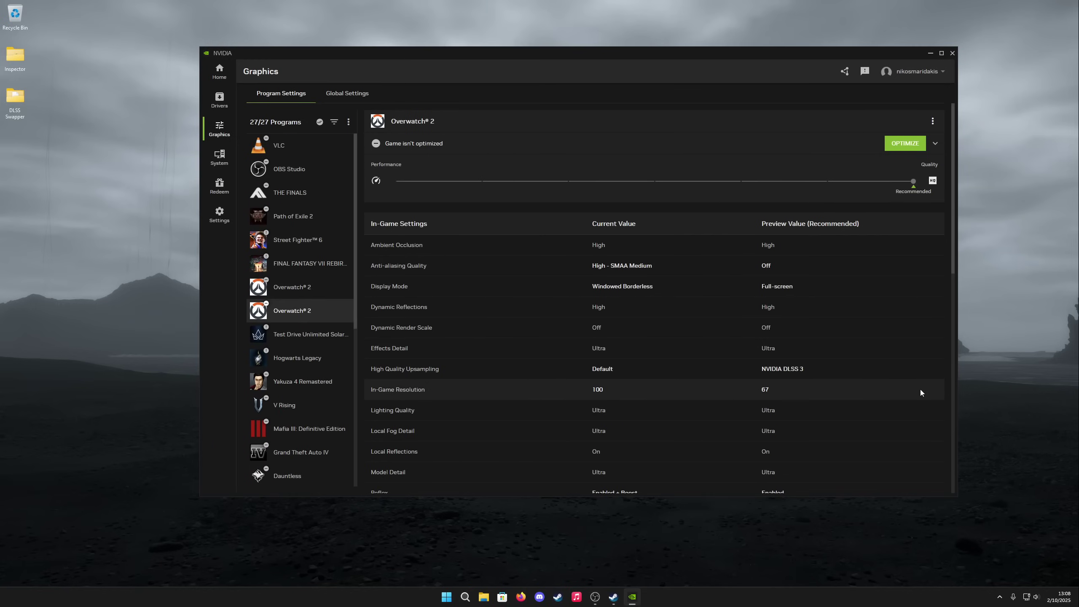
Scroll the programs list and open Hogwarts Legacy's driver settings
left_click(1000, 600)
left_click(355, 147)
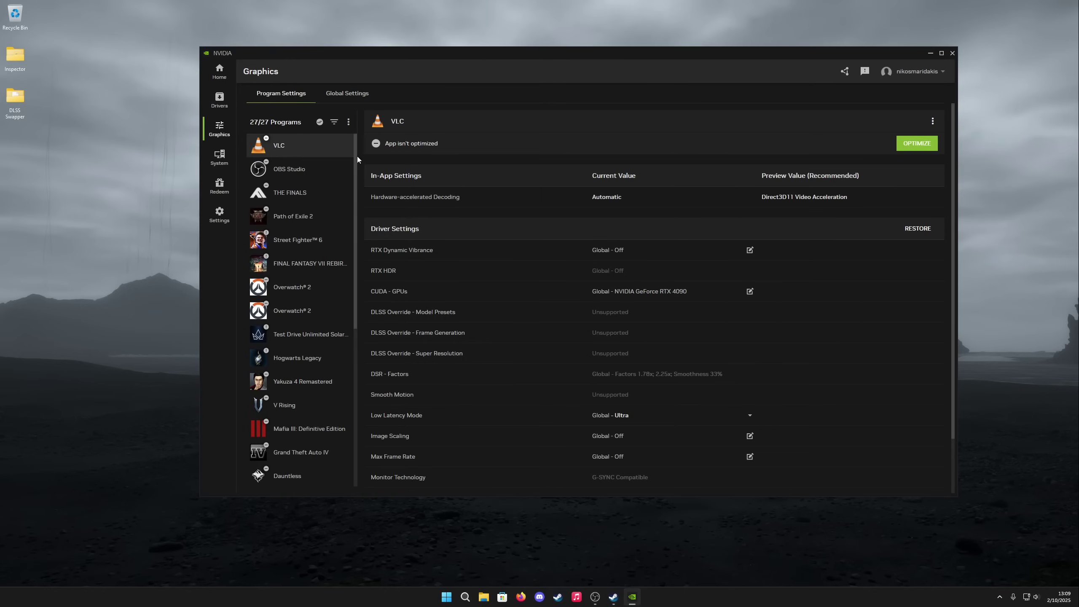
left_click_drag(358, 157, 352, 331)
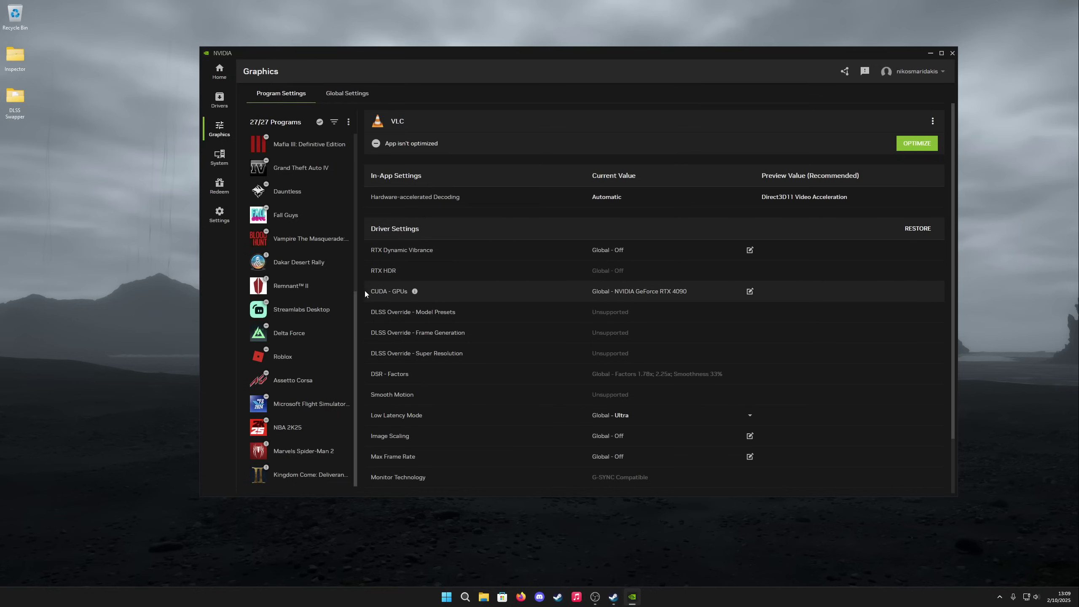
scroll(356, 302, "up", 5)
scroll(489, 337, "down", 2)
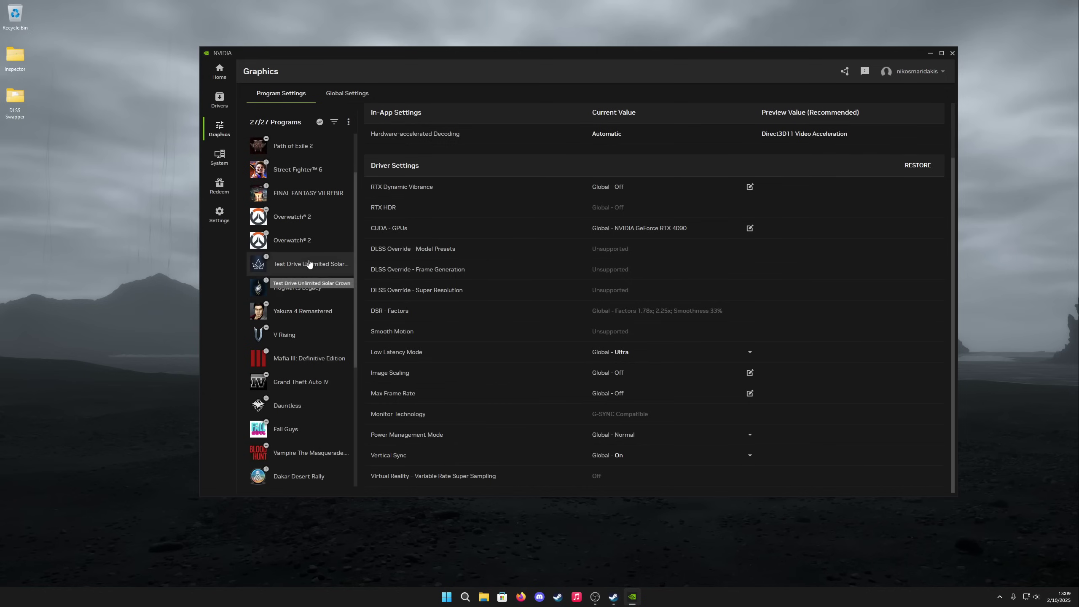
left_click(312, 287)
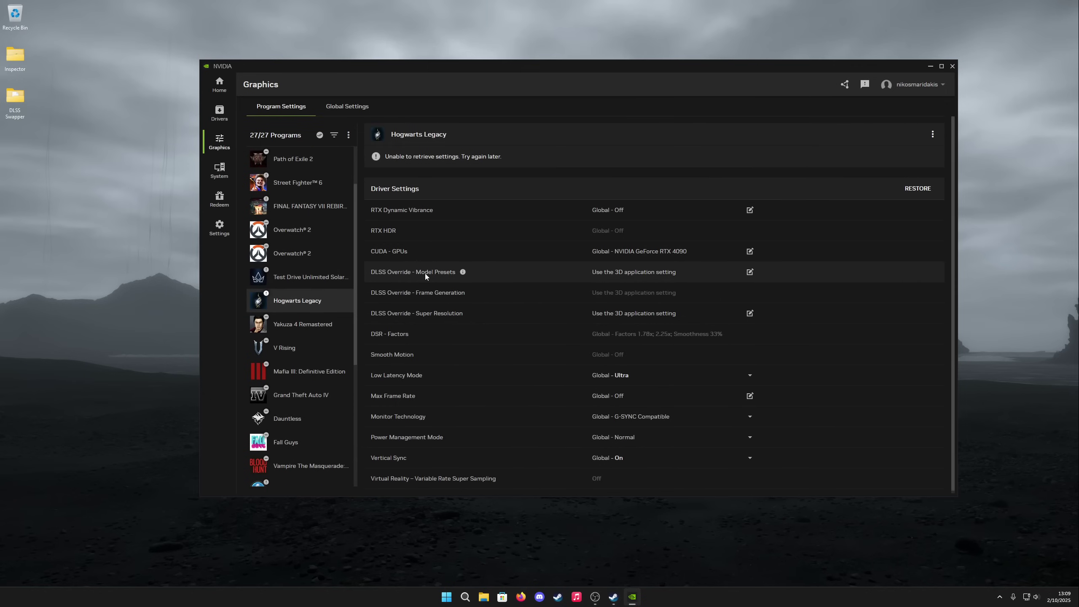
Try the Latest and per-technology DLSS model presets, cancel the override, and close the app
left_click(749, 272)
left_click(578, 212)
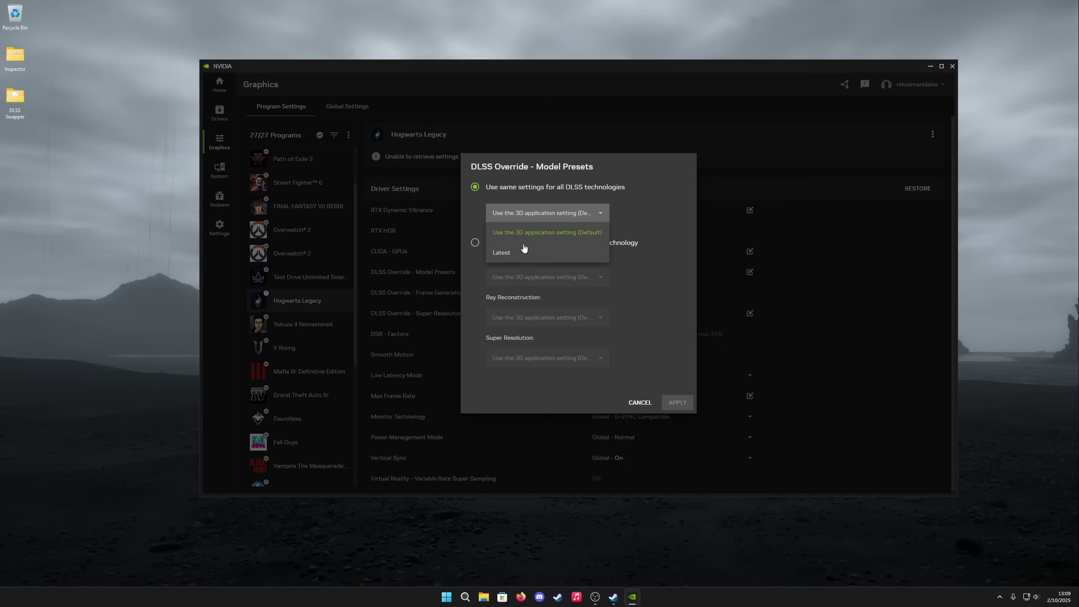
left_click(535, 253)
left_click(475, 242)
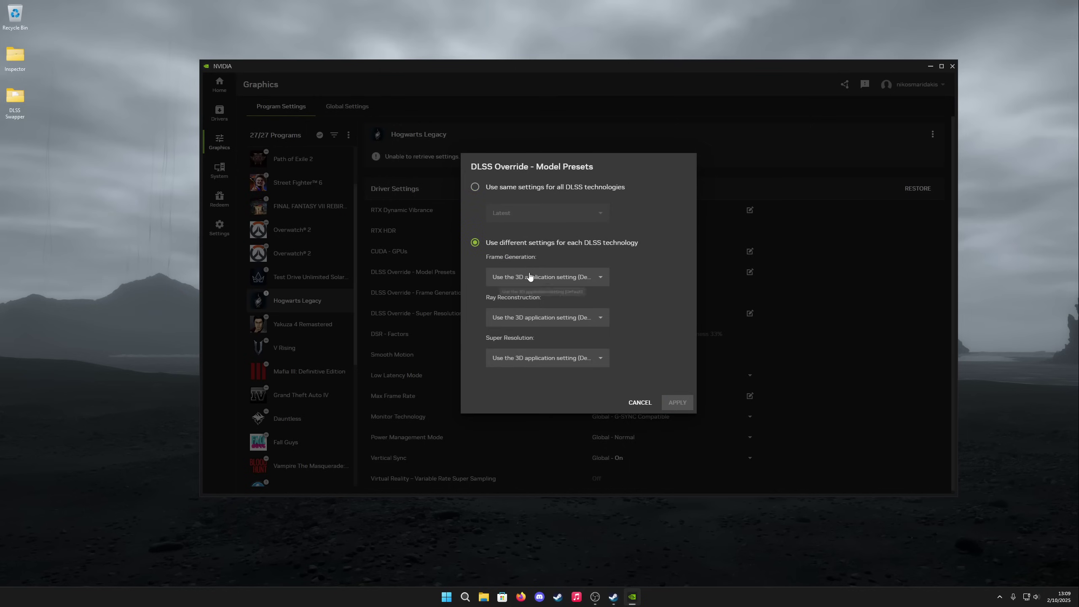
left_click(640, 402)
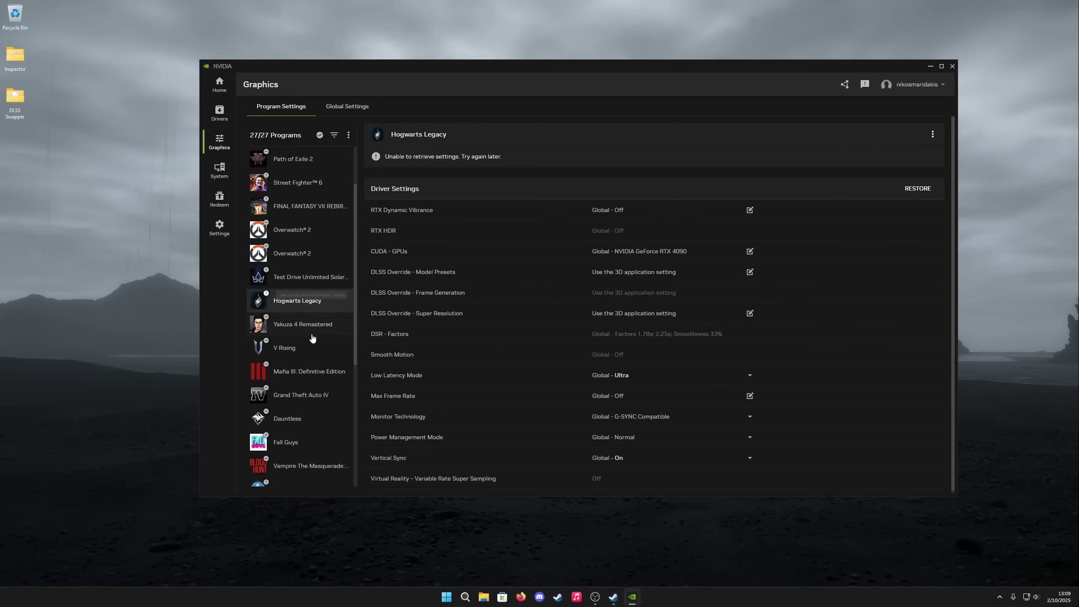
left_click(952, 67)
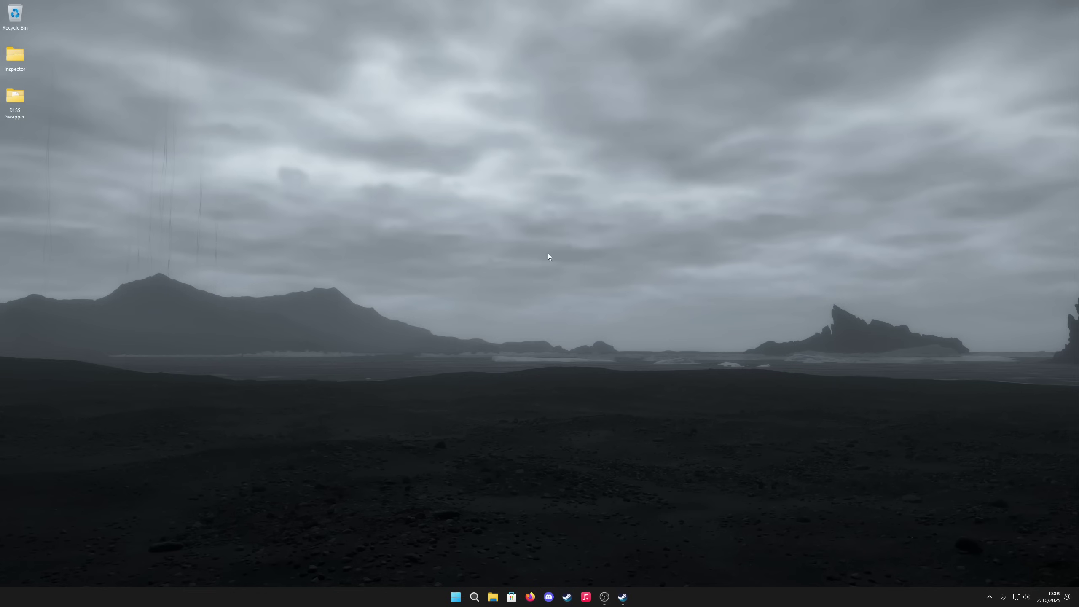
Launch nvidiaProfileInspector.exe from the desktop Inspector folder, then close the folder
double_click(15, 55)
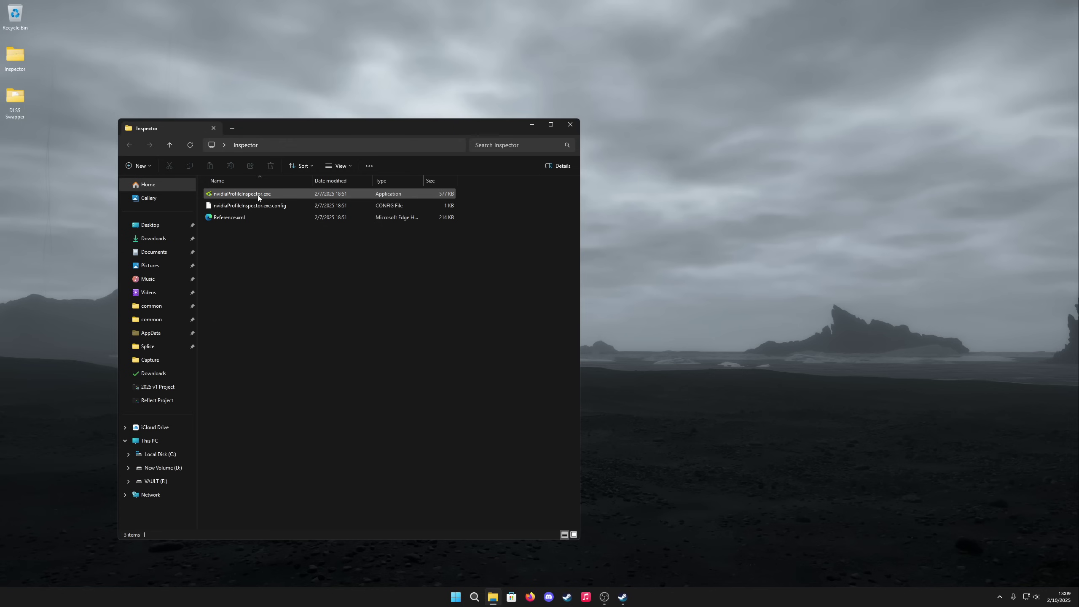
double_click(258, 194)
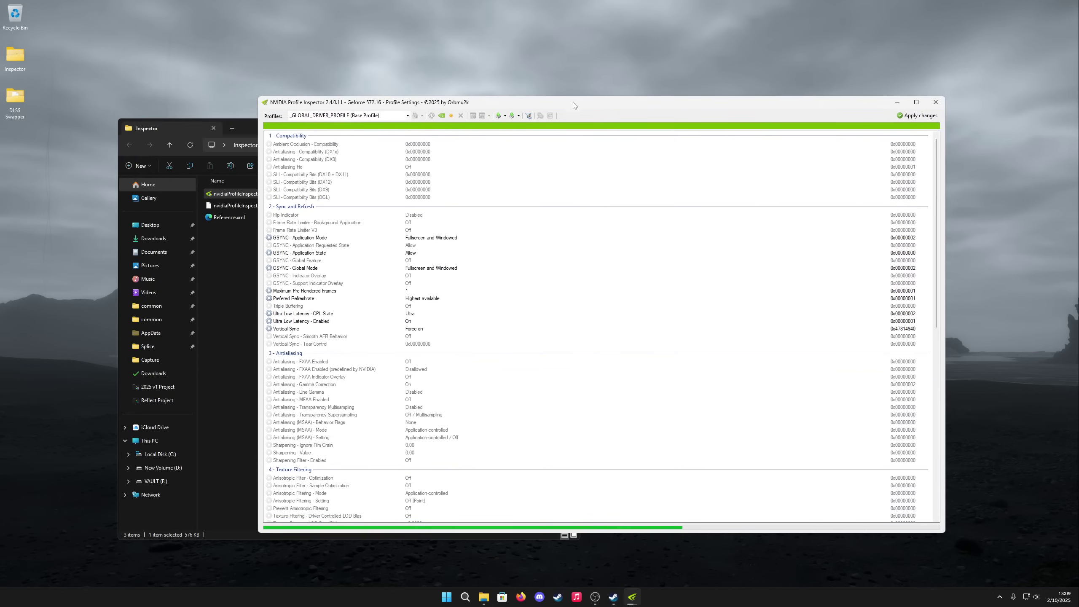
left_click(241, 132)
left_click(575, 126)
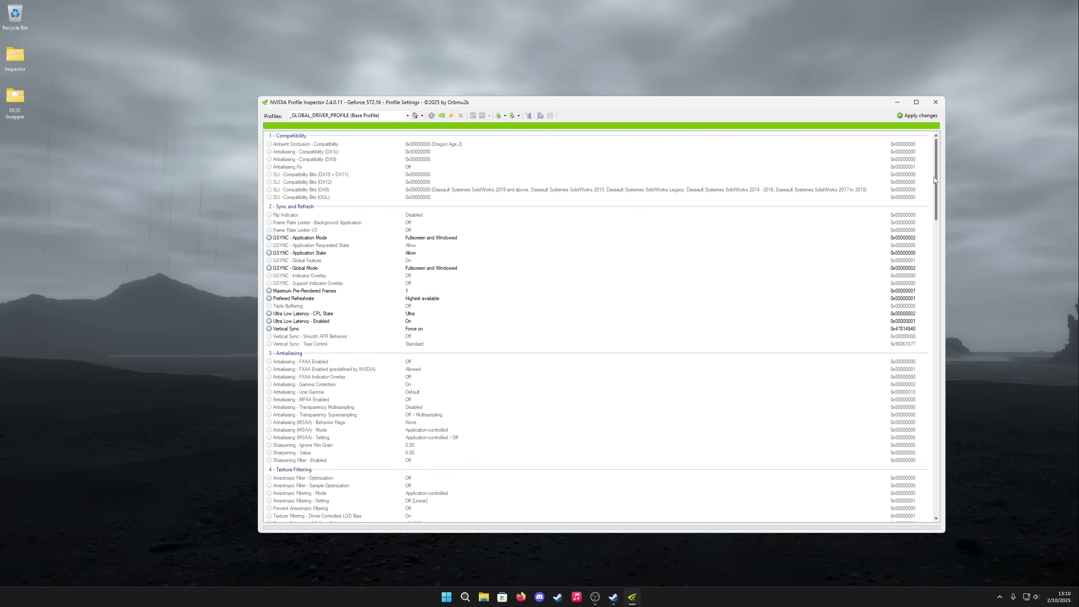
Apply the global profile's Common DLSS settings and close Profile Inspector
left_click_drag(933, 180, 934, 251)
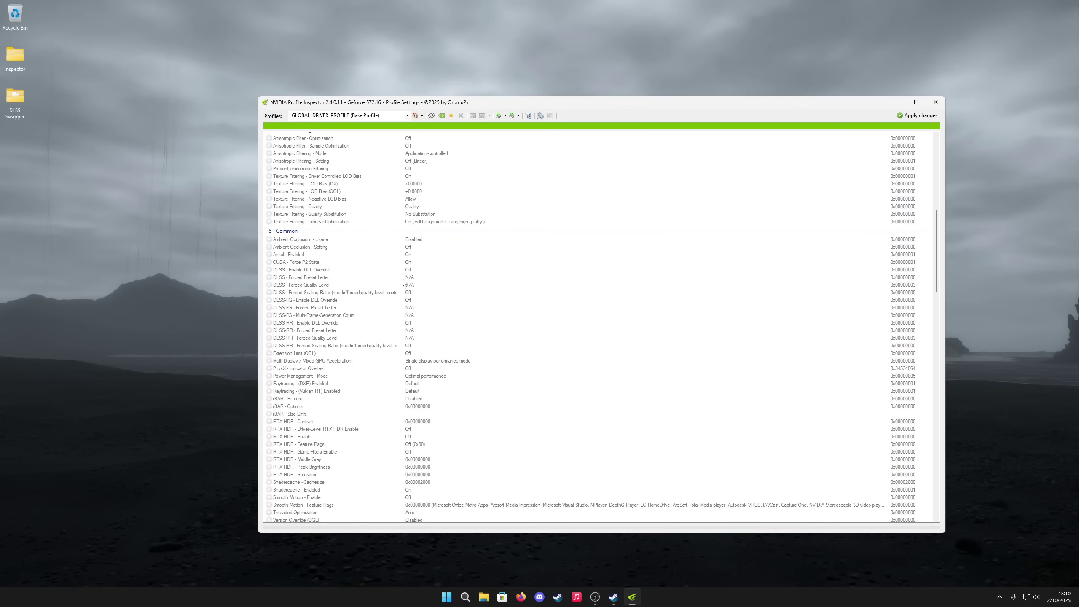
left_click(917, 115)
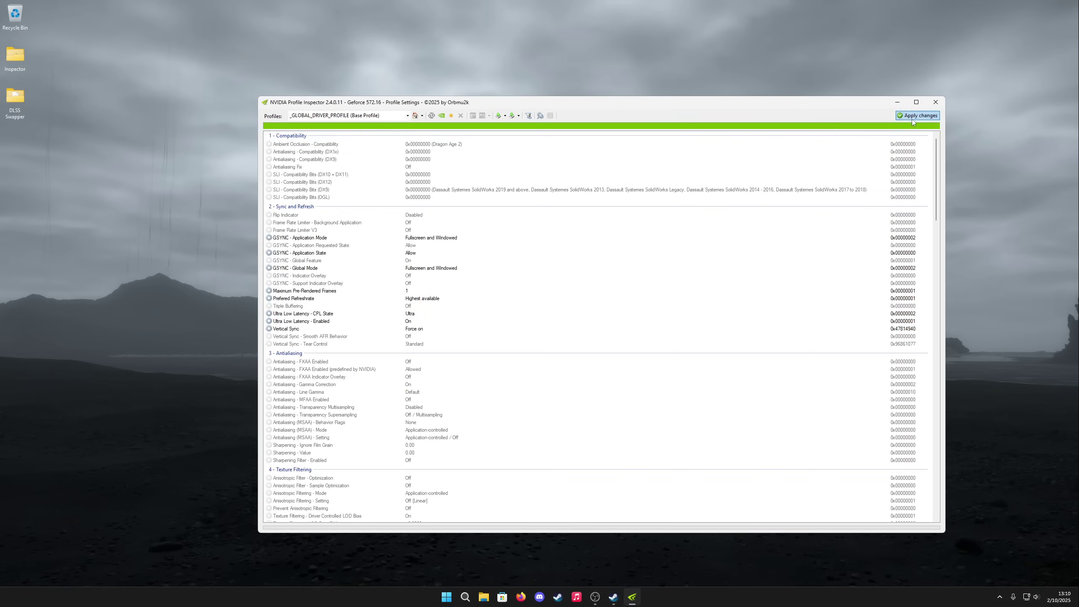
left_click(936, 102)
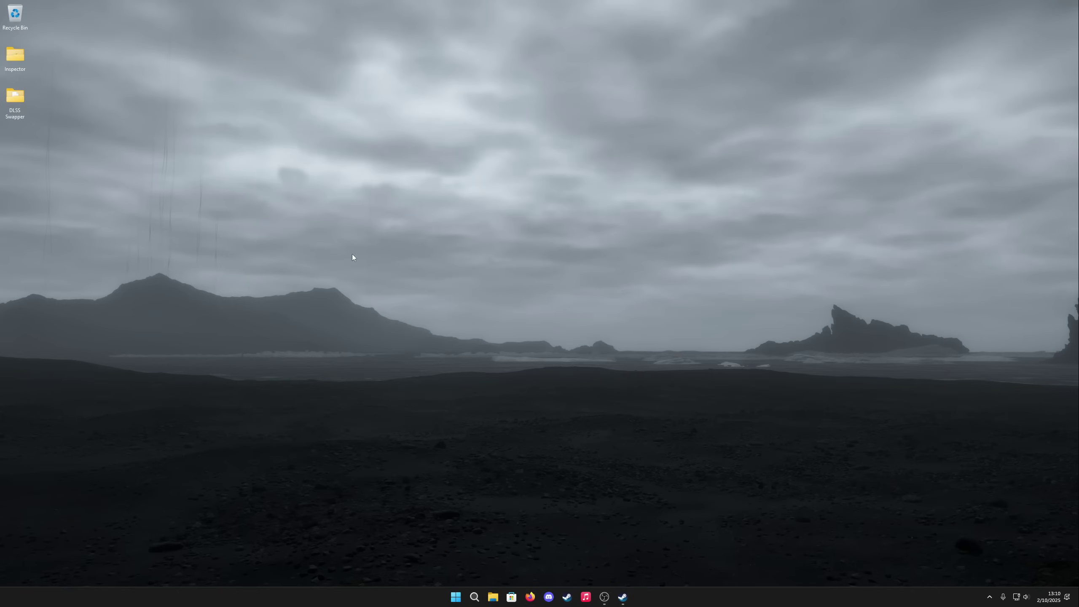
Bring up the Steam library and launch DLSS Swapper from its desktop folder
left_click(568, 597)
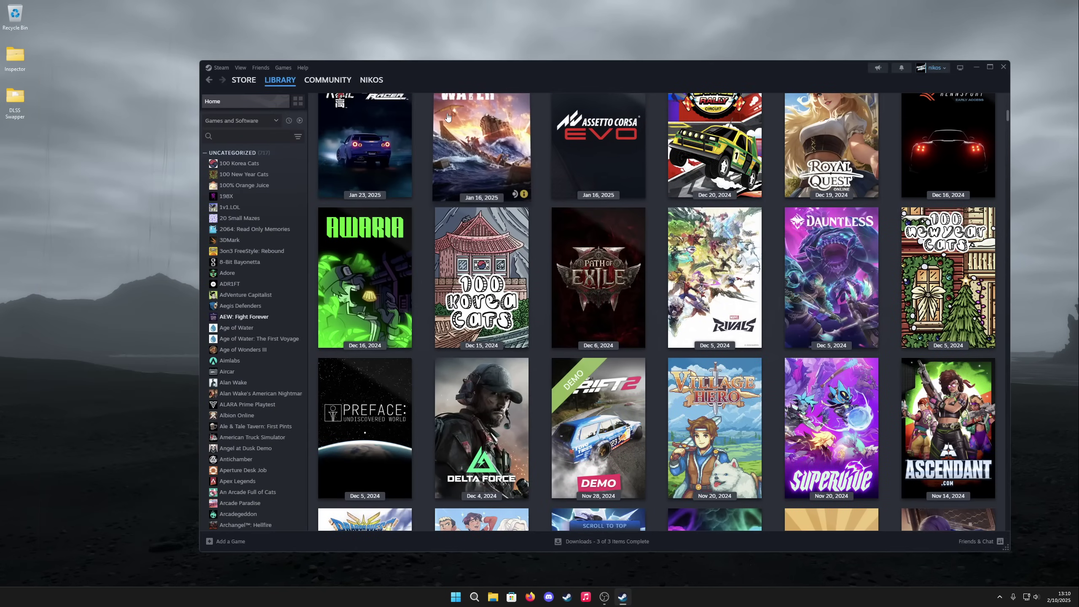
mouse_move(474, 112)
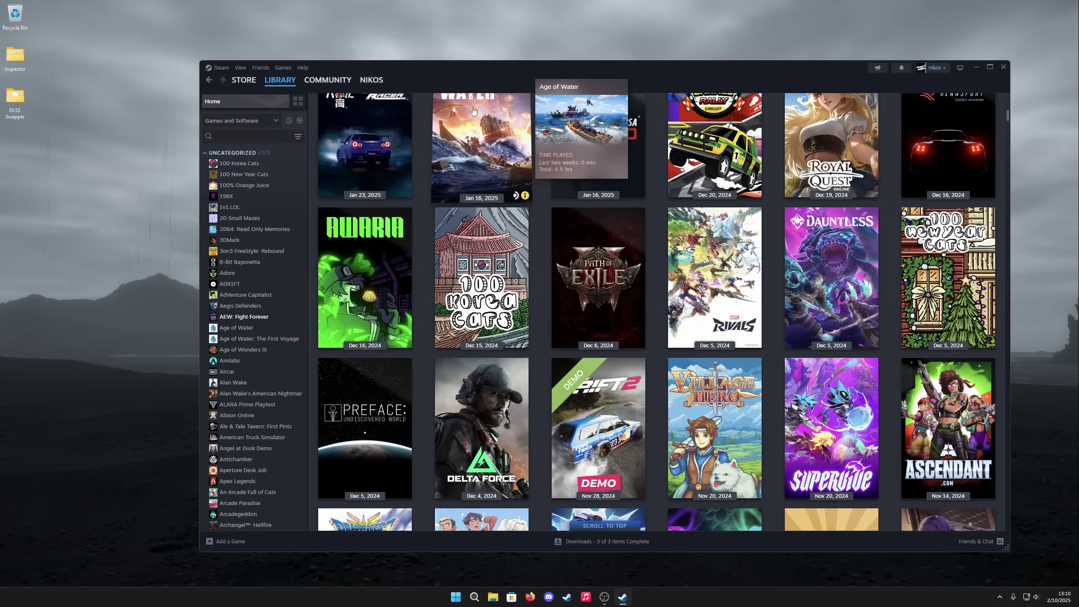
left_click(17, 107)
double_click(16, 106)
double_click(237, 299)
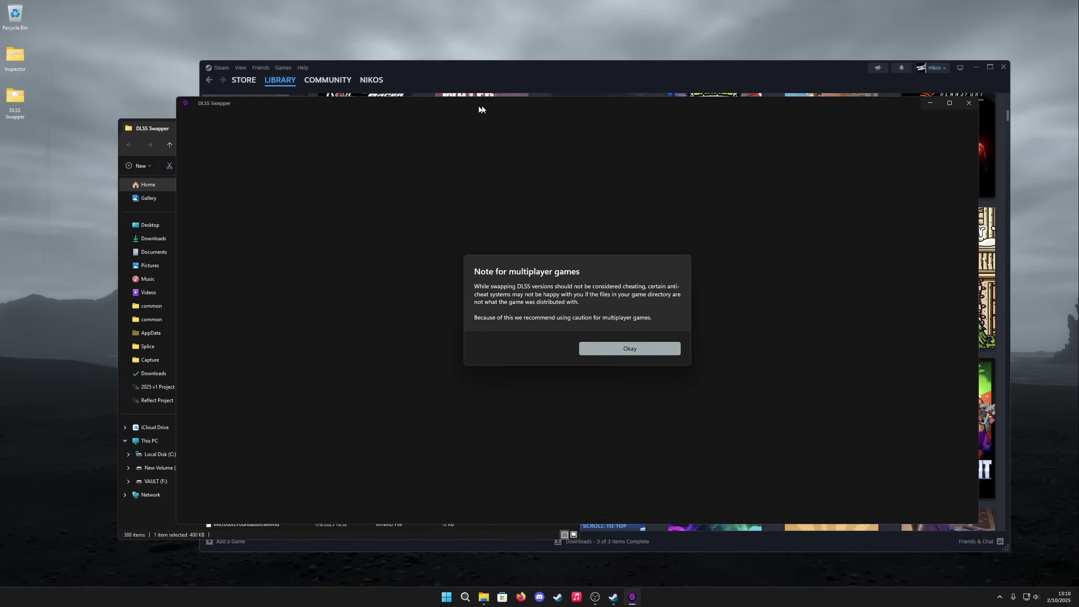
left_click(572, 123)
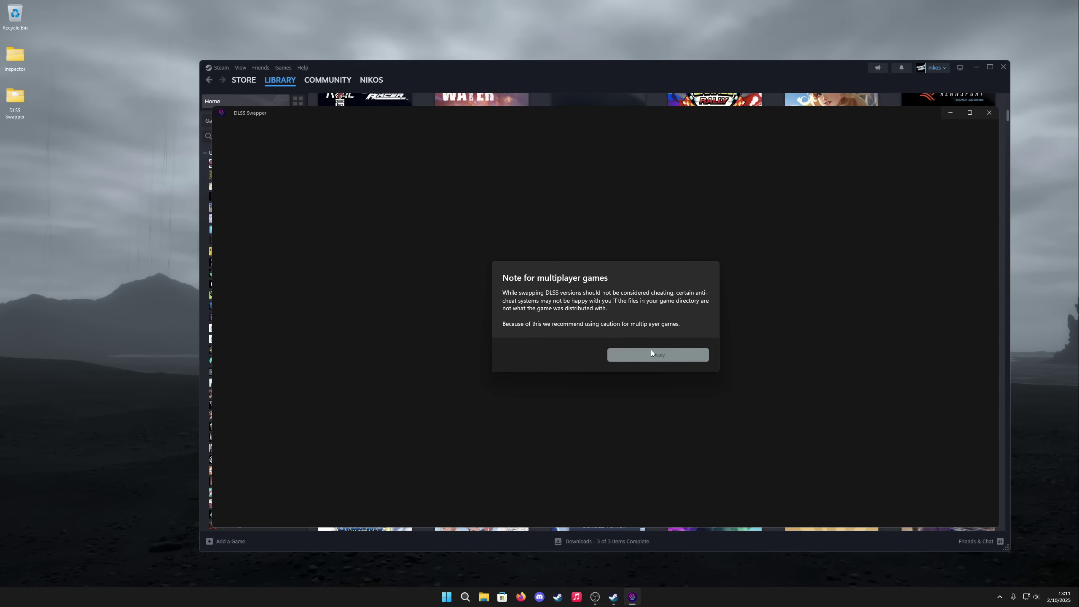
Dismiss the multiplayer caution note and rearrange the DLSS Swapper and Steam windows
left_click(625, 352)
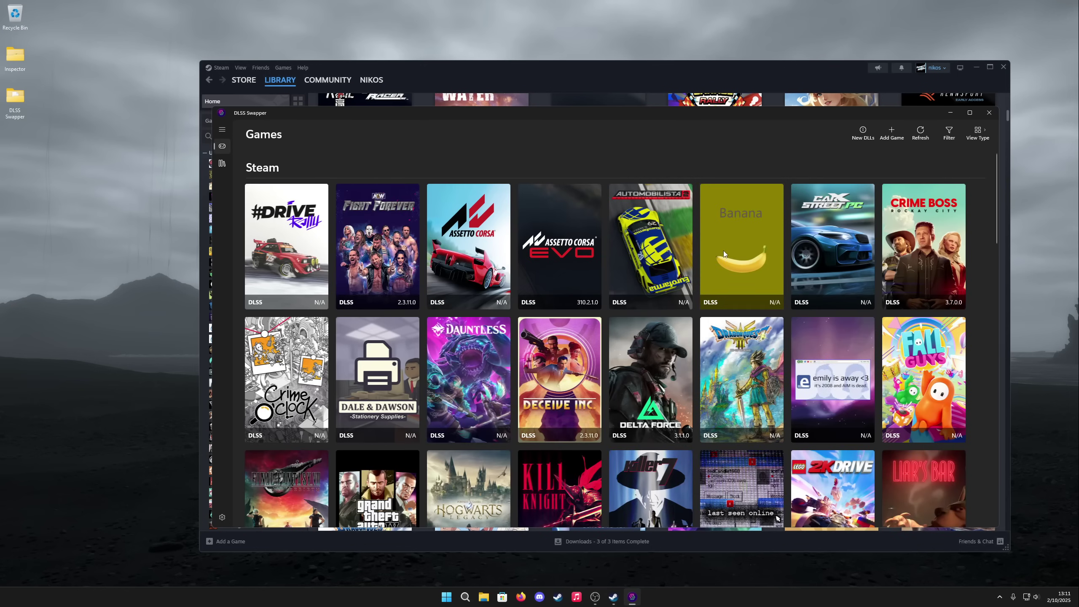
left_click_drag(737, 121, 732, 124)
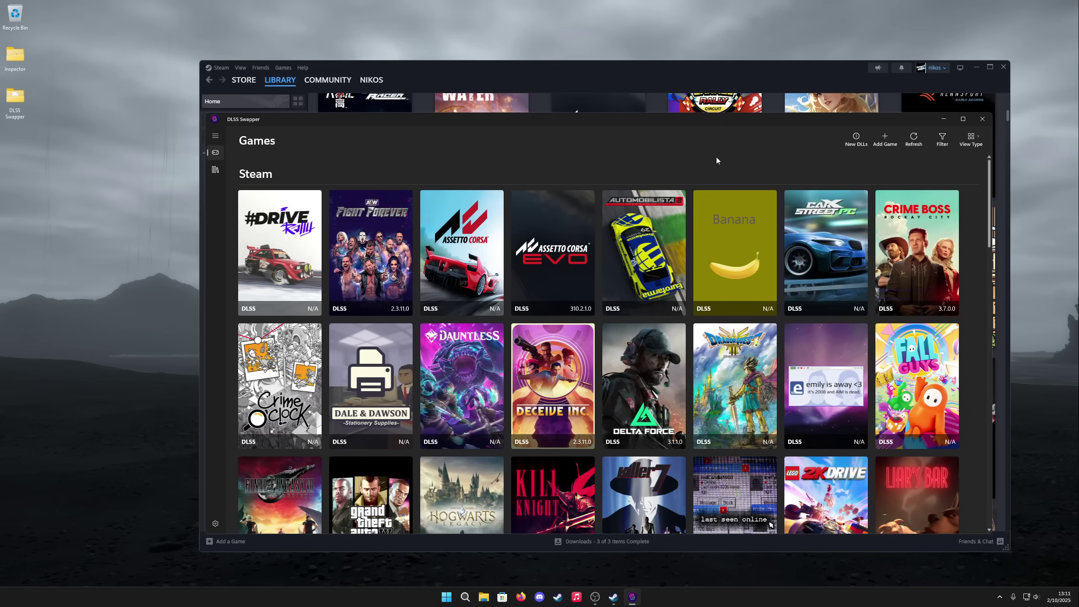
left_click(15, 57)
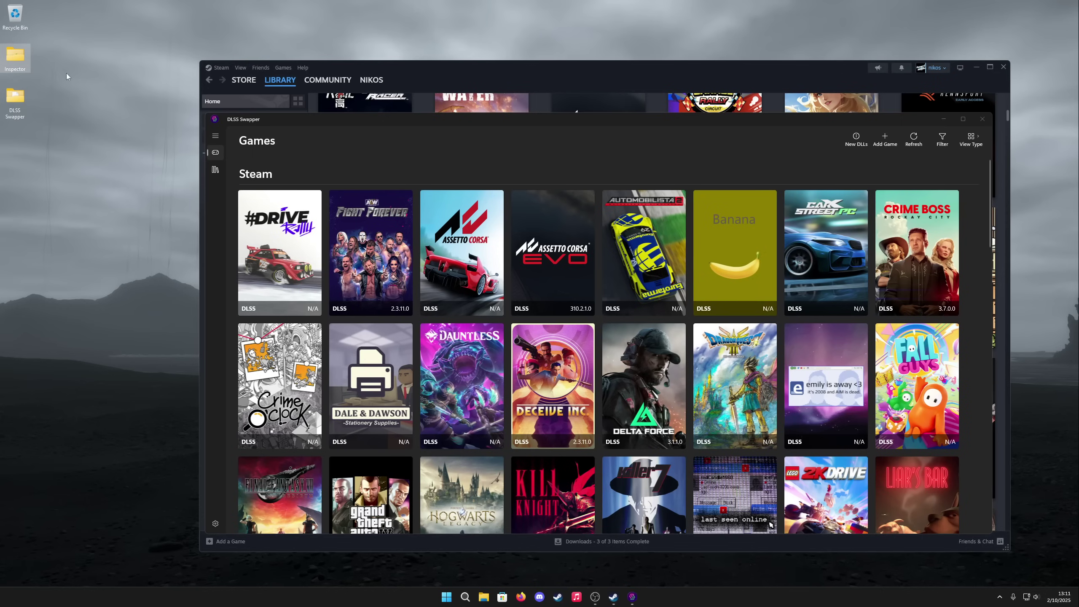
left_click_drag(50, 97, 89, 147)
left_click_drag(385, 120, 383, 120)
left_click_drag(404, 67, 443, 56)
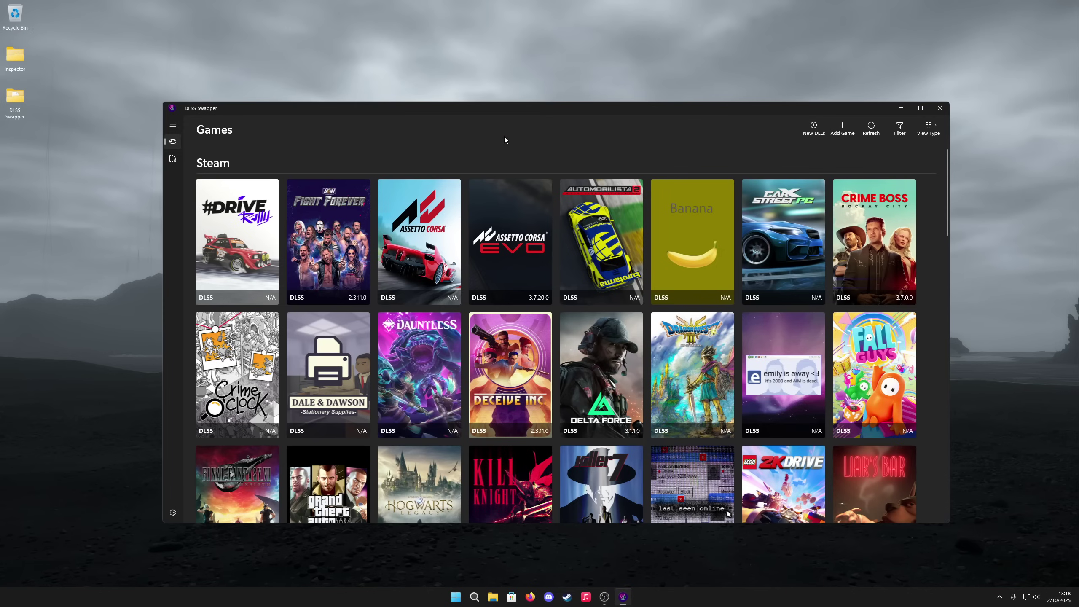
Swap Assetto Corsa EVO's DLSS to v310.2.1 and close its details
left_click(512, 196)
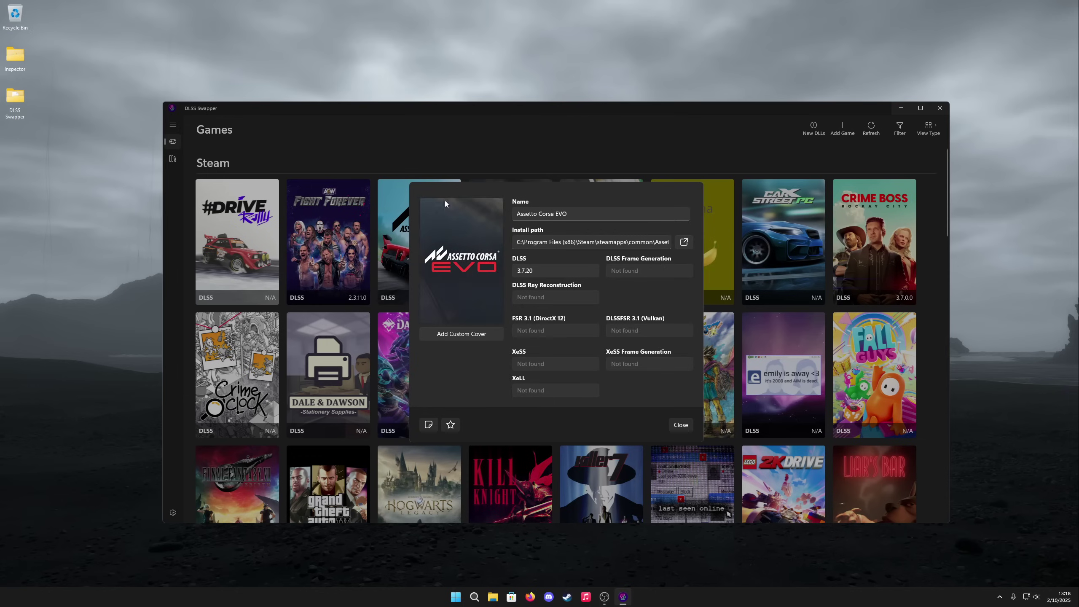
left_click(554, 270)
left_click(572, 235)
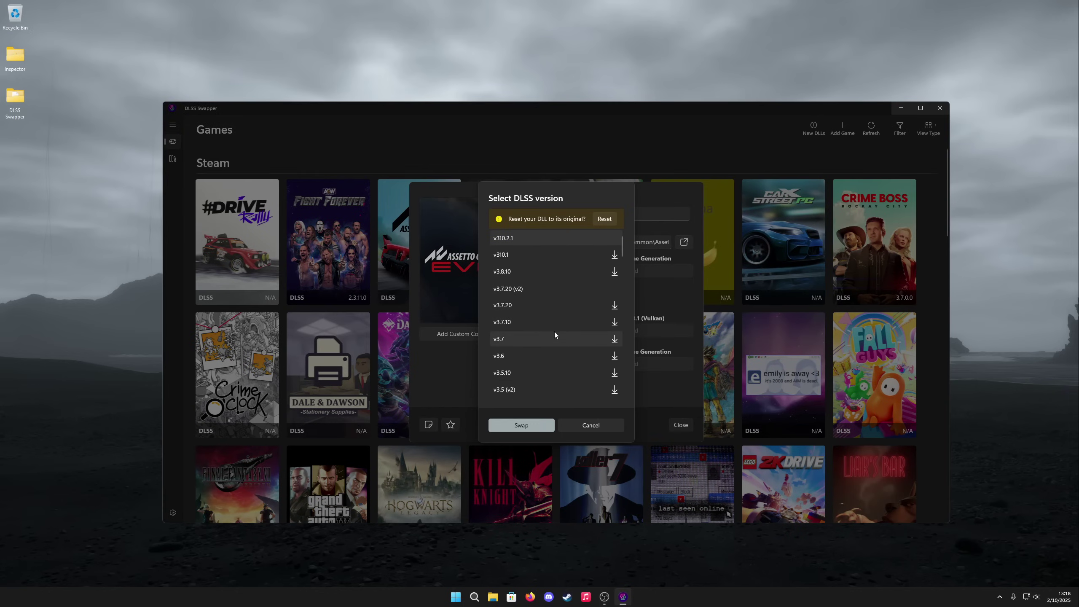
left_click(534, 421)
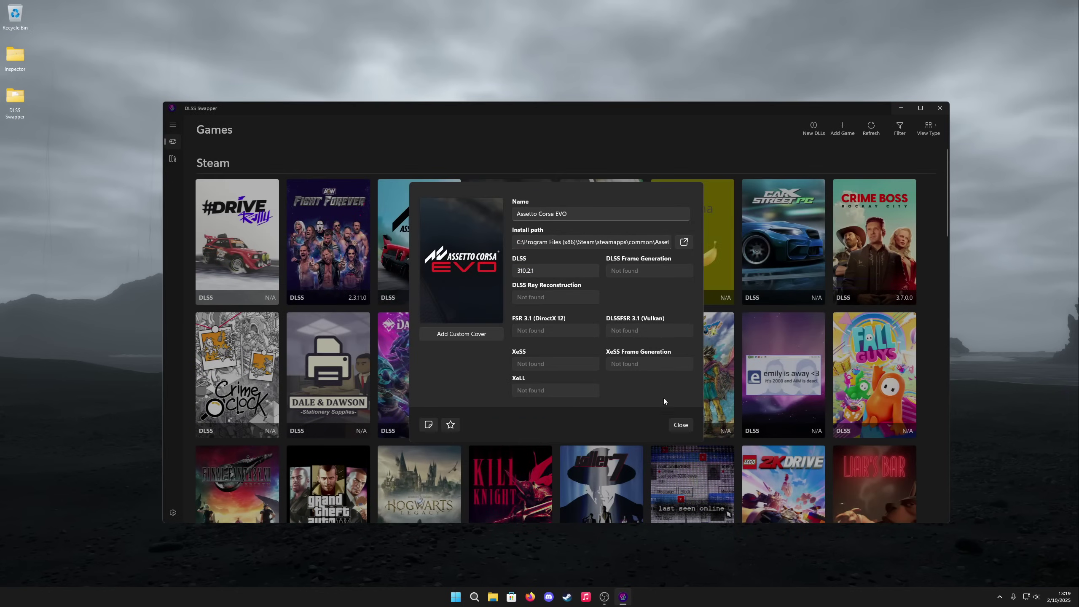
left_click(679, 424)
Launch Assetto Corsa EVO from its Steam library page with PLAY
left_click(567, 597)
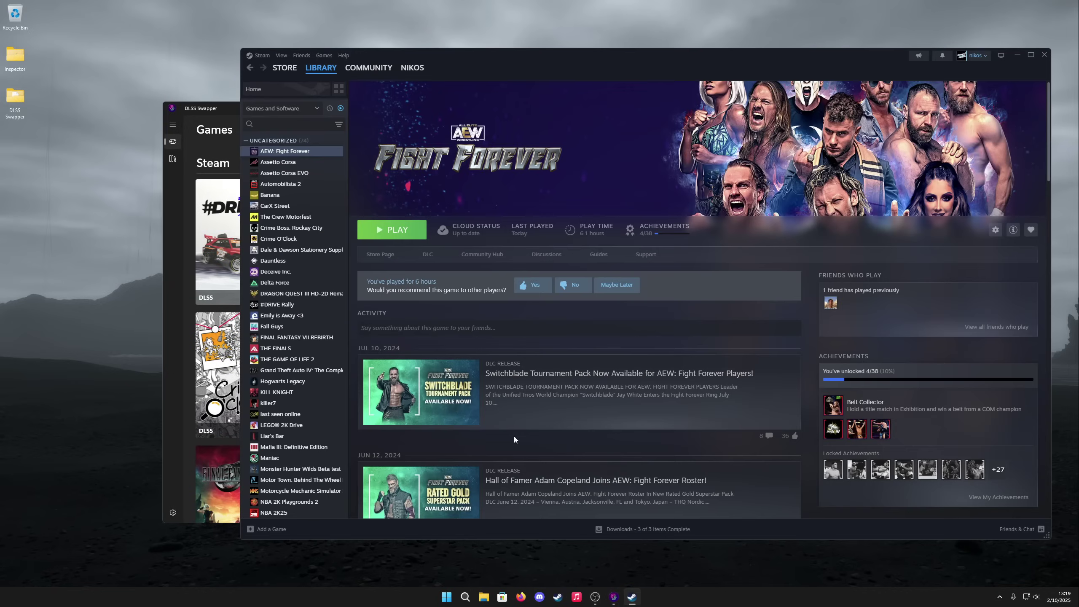
left_click(341, 173)
left_click(394, 228)
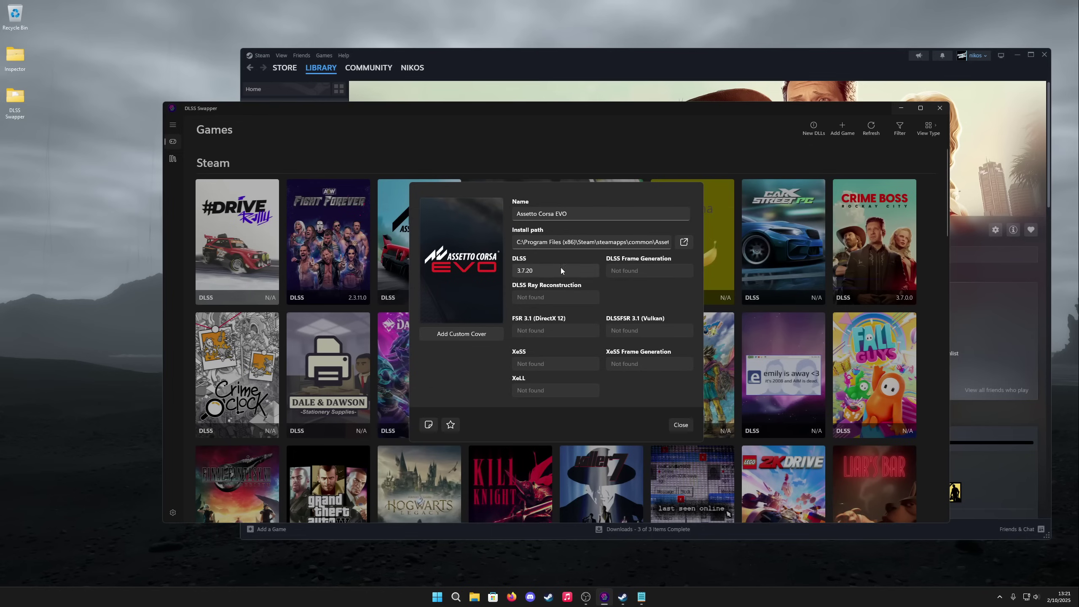
Reset Assetto Corsa EVO's DLSS DLL to original, then list Crime Boss: Rockay City's DLSS versions
left_click(560, 270)
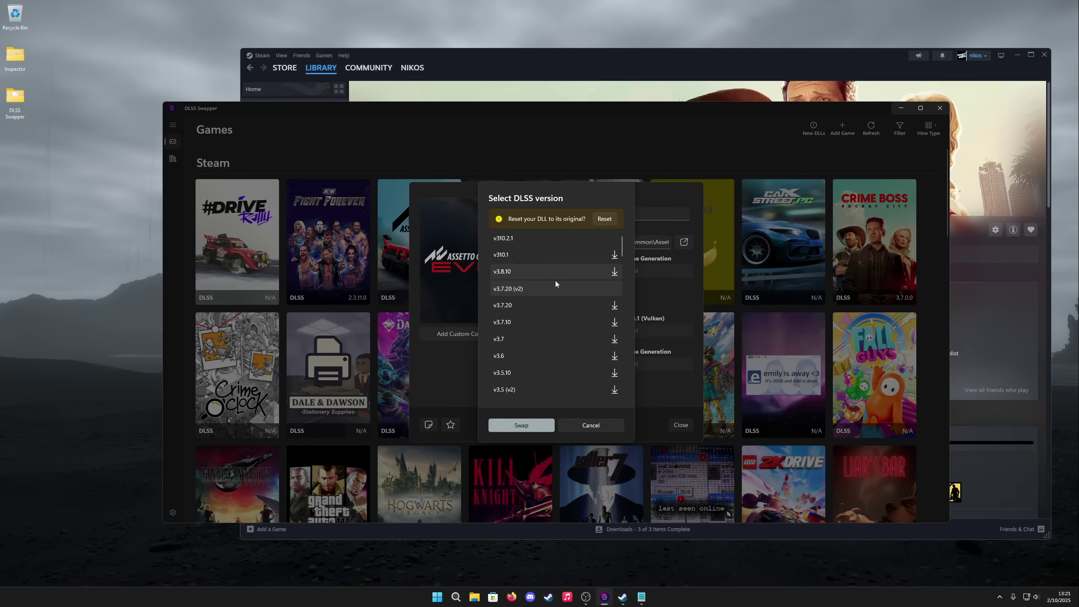
left_click(602, 219)
left_click(521, 414)
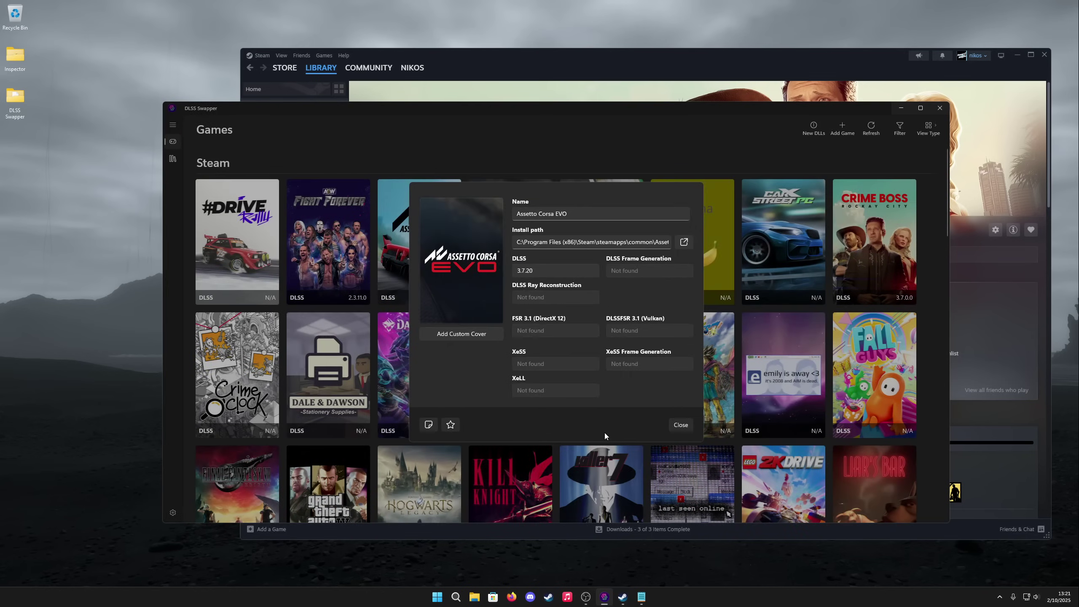
left_click(681, 425)
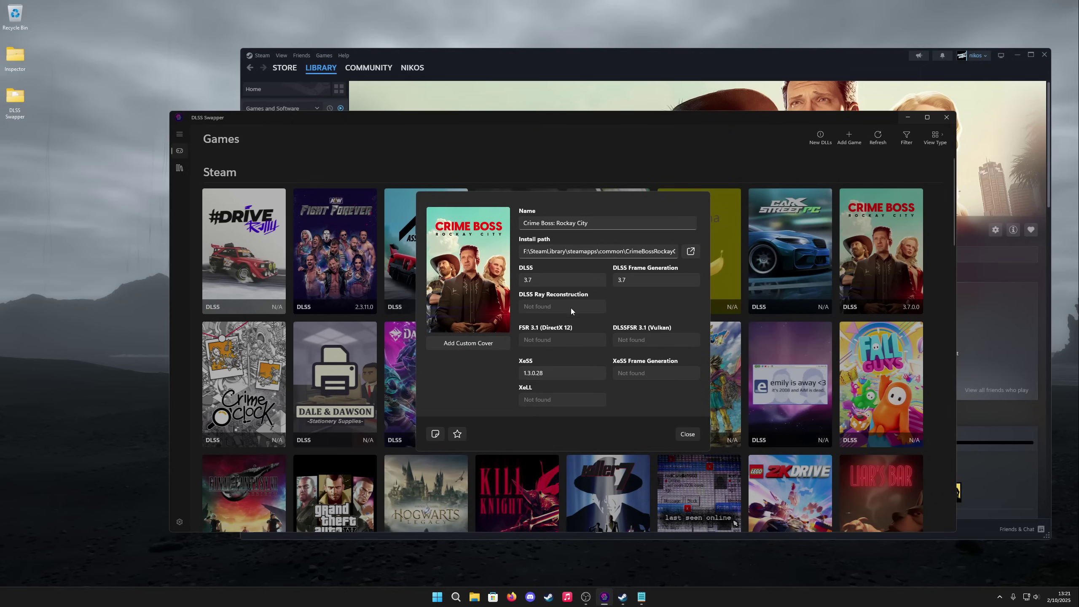
left_click(575, 281)
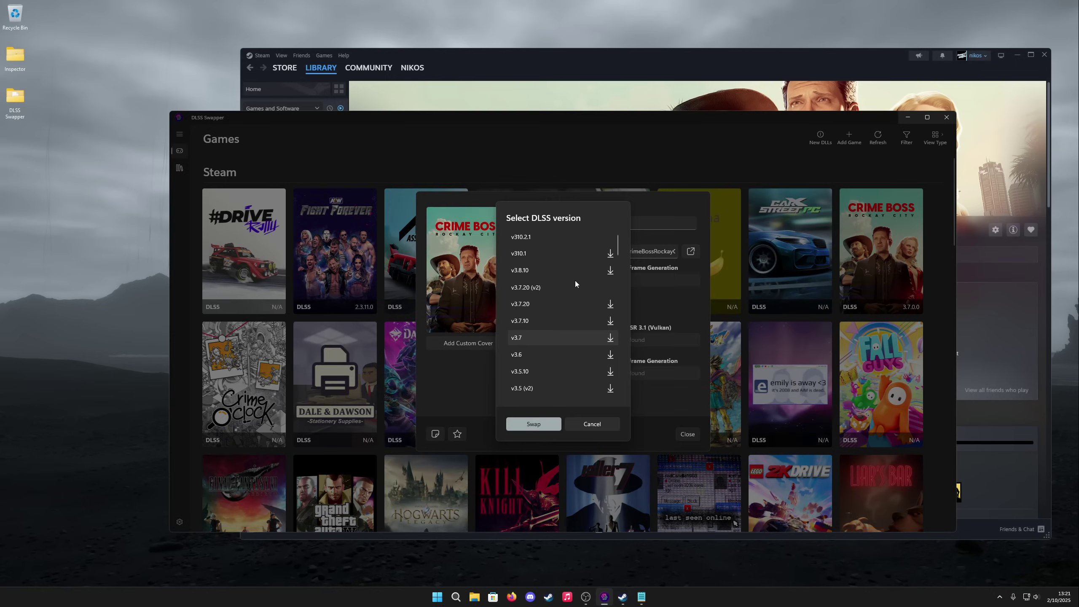
Swap Crime Boss's DLSS and play Attack Territory, eliminating enemies behind the planter wall
left_click(548, 422)
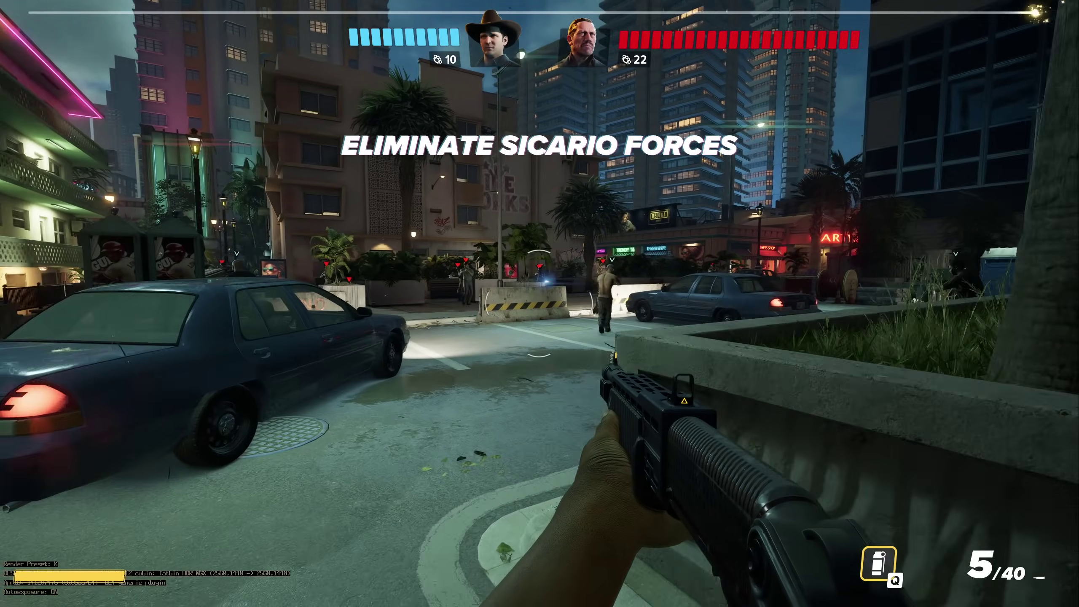
key("w")
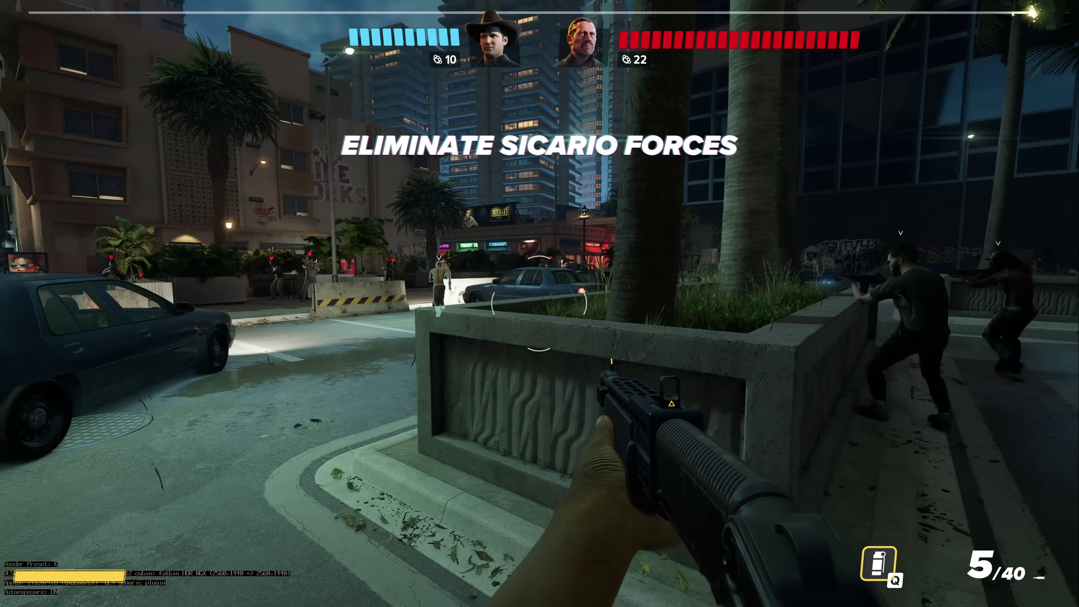
key("w")
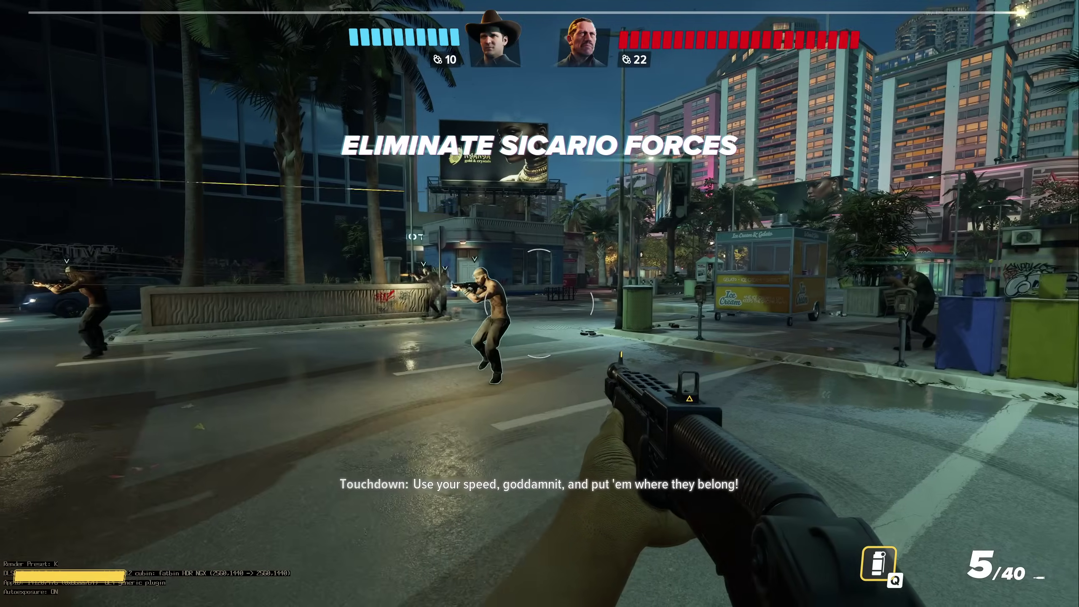
key("w")
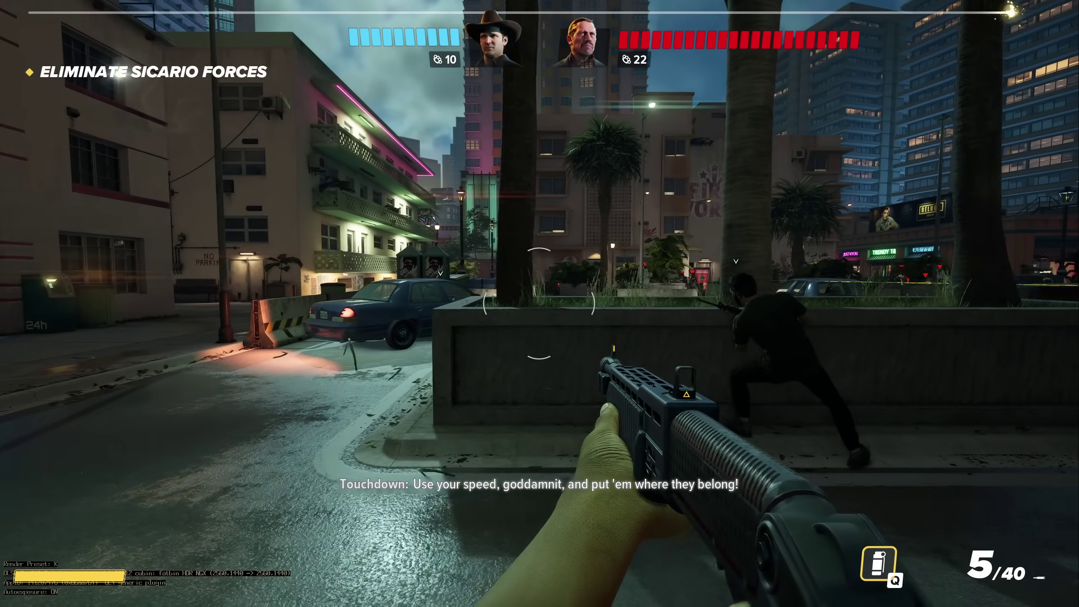
key("w")
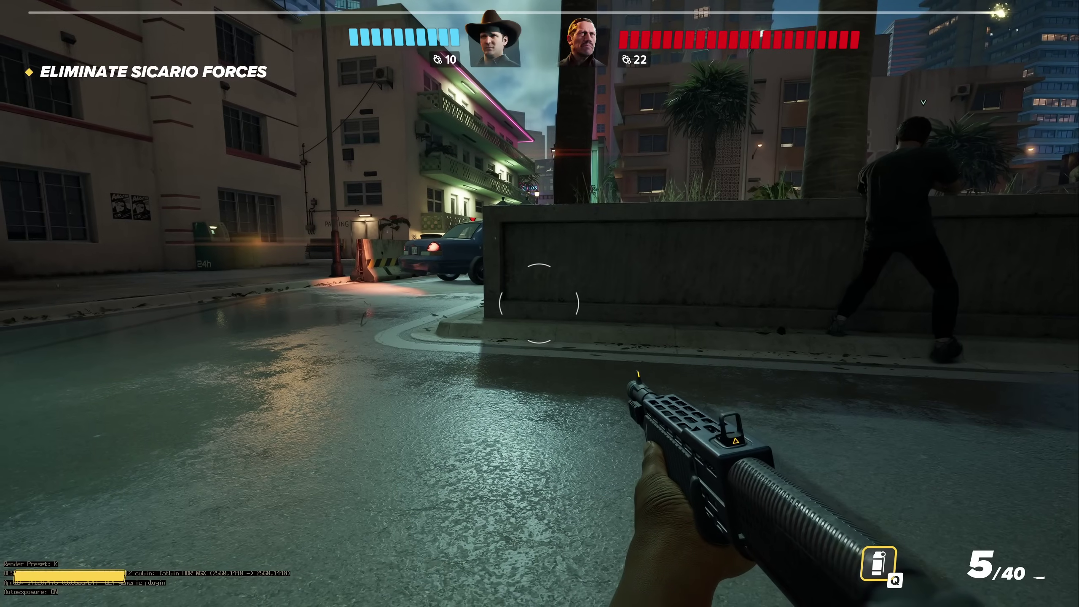
key("w")
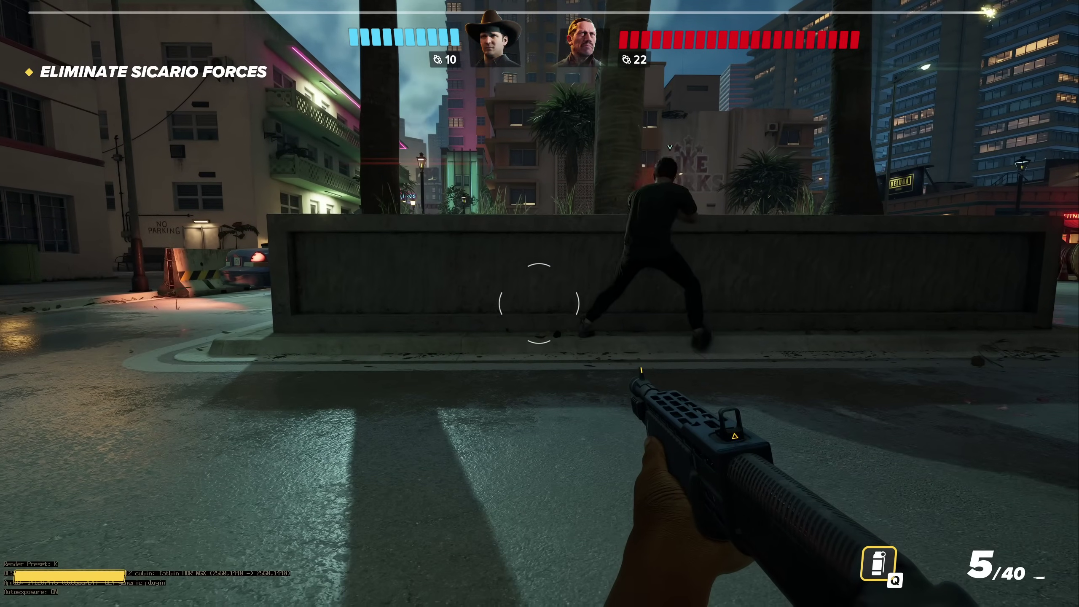
key("w")
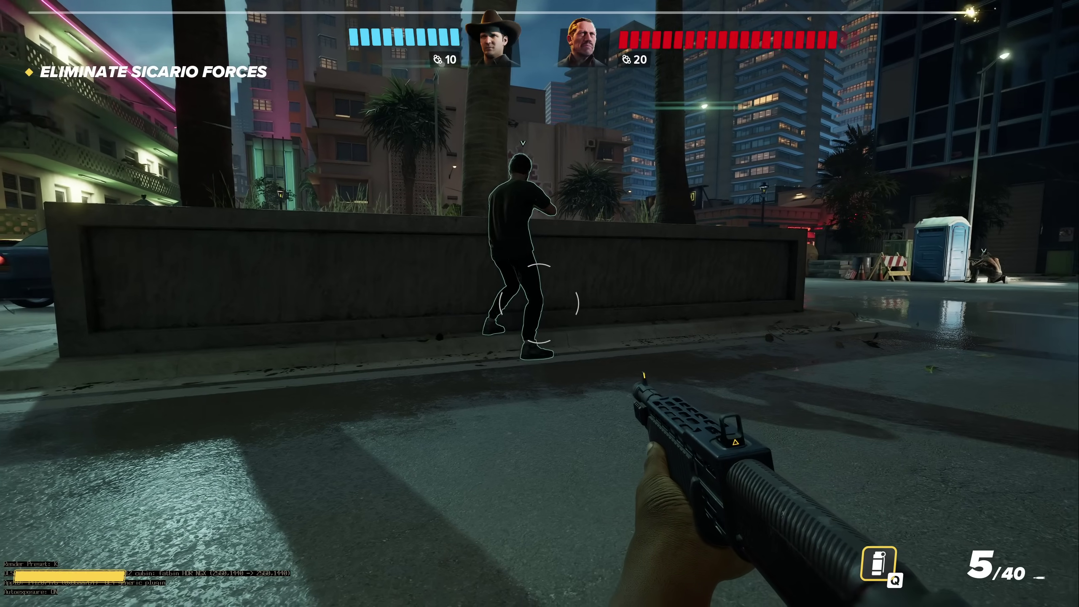
Pause the game, cancel the Quit Game prompt, and switch away from it
key("Escape")
left_click(228, 305)
left_click(516, 341)
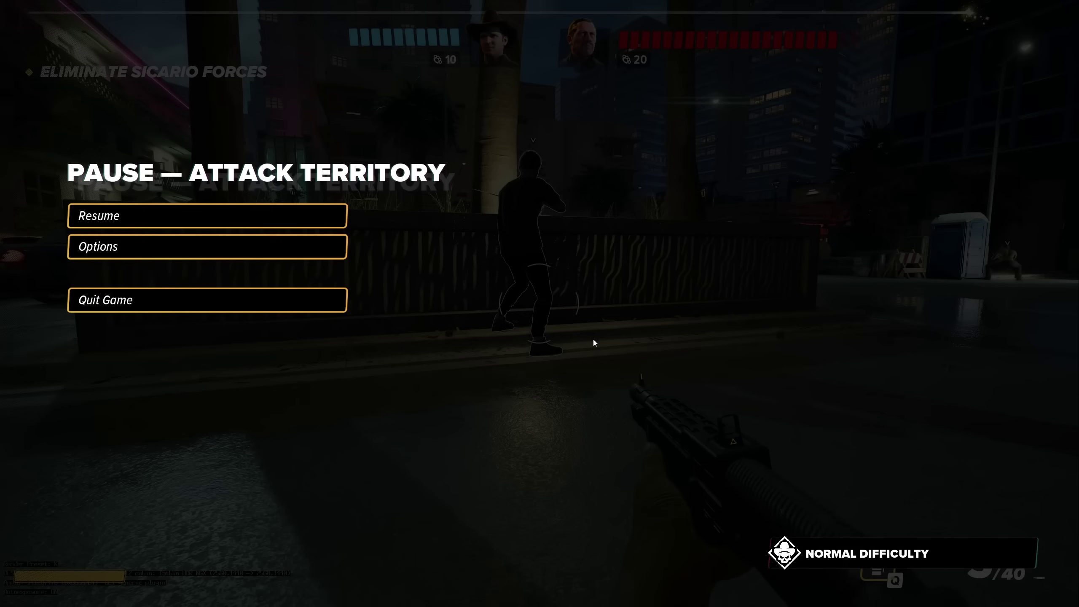
key("alt+Tab")
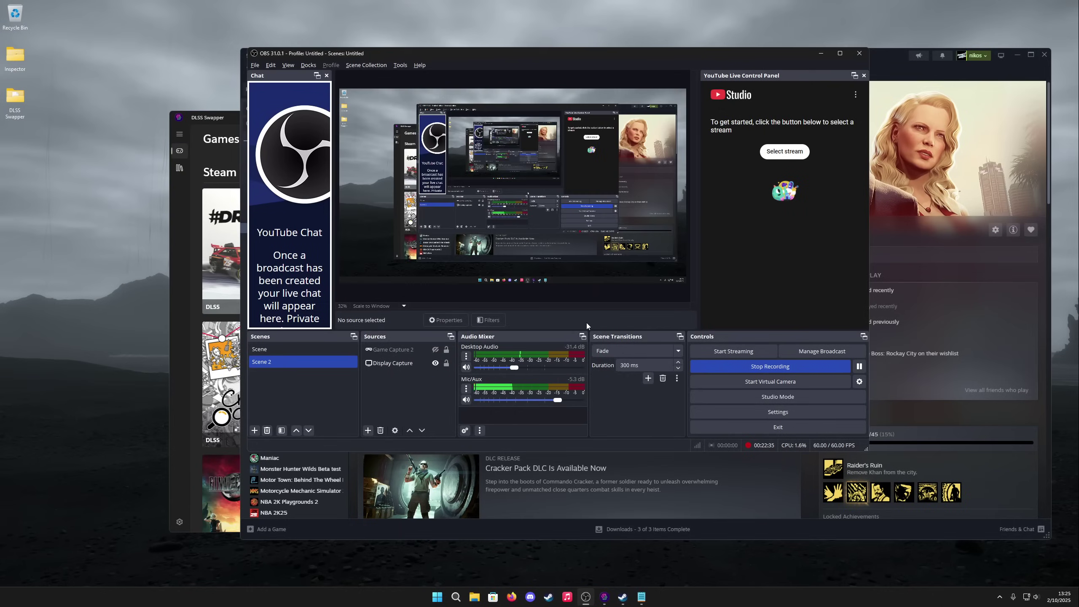
Hide OBS and bring the Notepad results and DLSS Swapper to the front
left_click(821, 53)
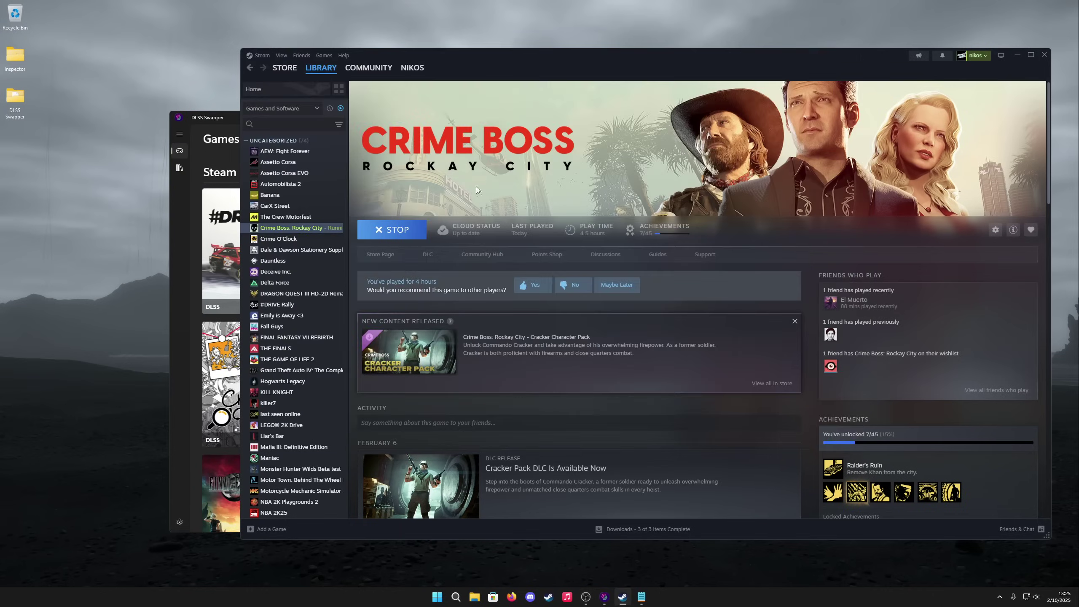
left_click(641, 597)
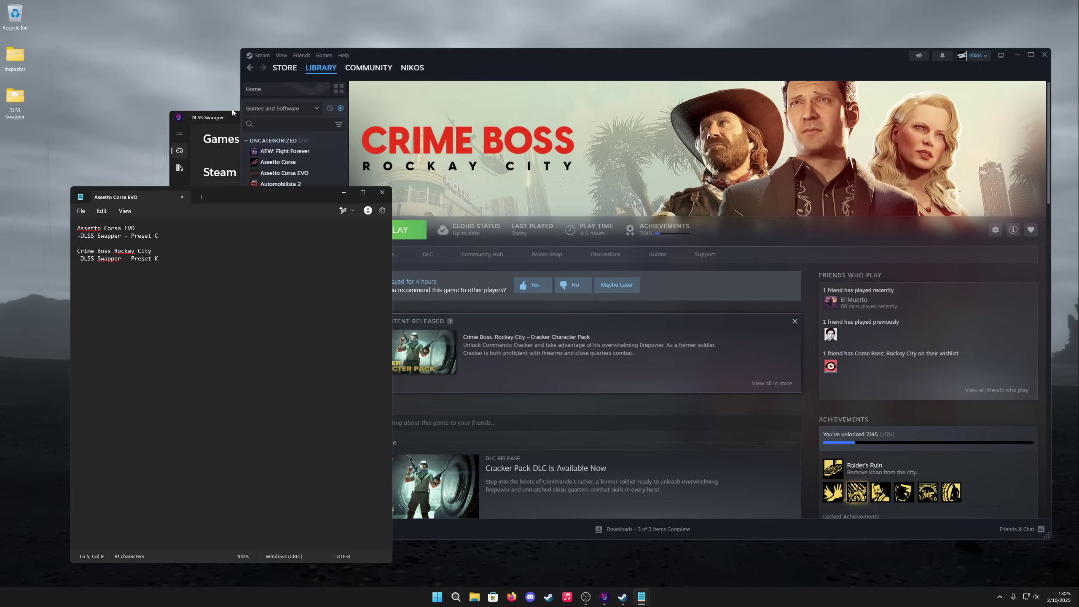
left_click_drag(235, 121, 278, 120)
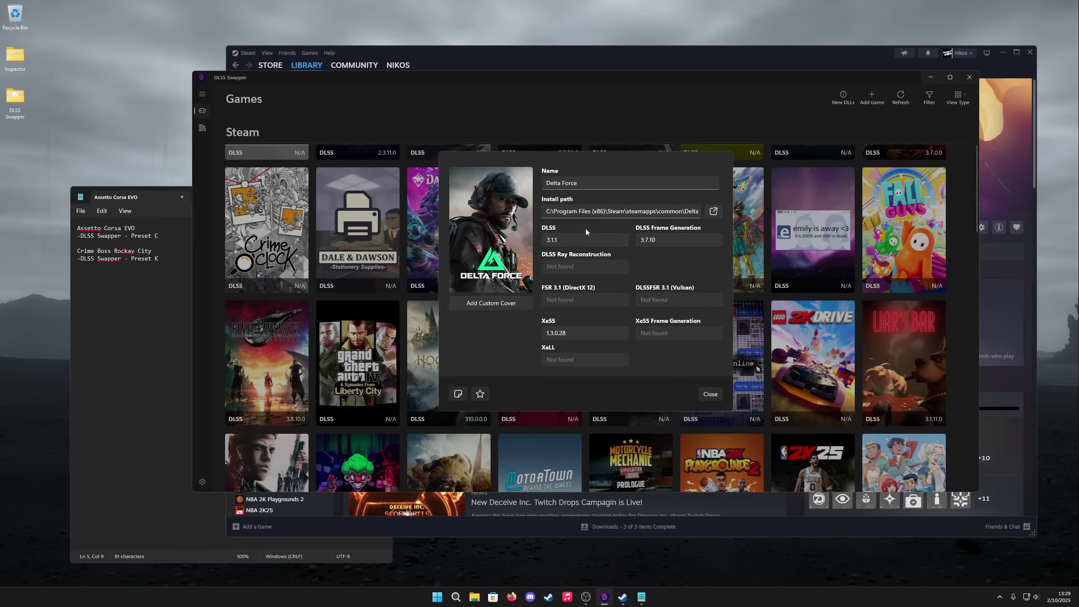
Swap Delta Force's DLSS to v310.2.1 and open its Steam library page
left_click(582, 242)
left_click(578, 197)
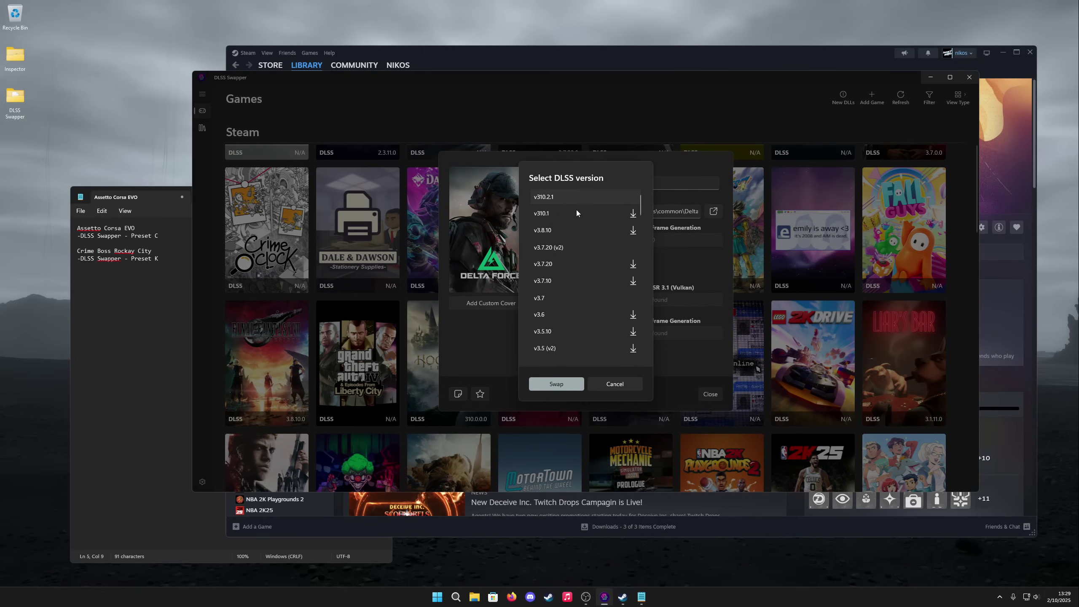
left_click(567, 389)
left_click(647, 69)
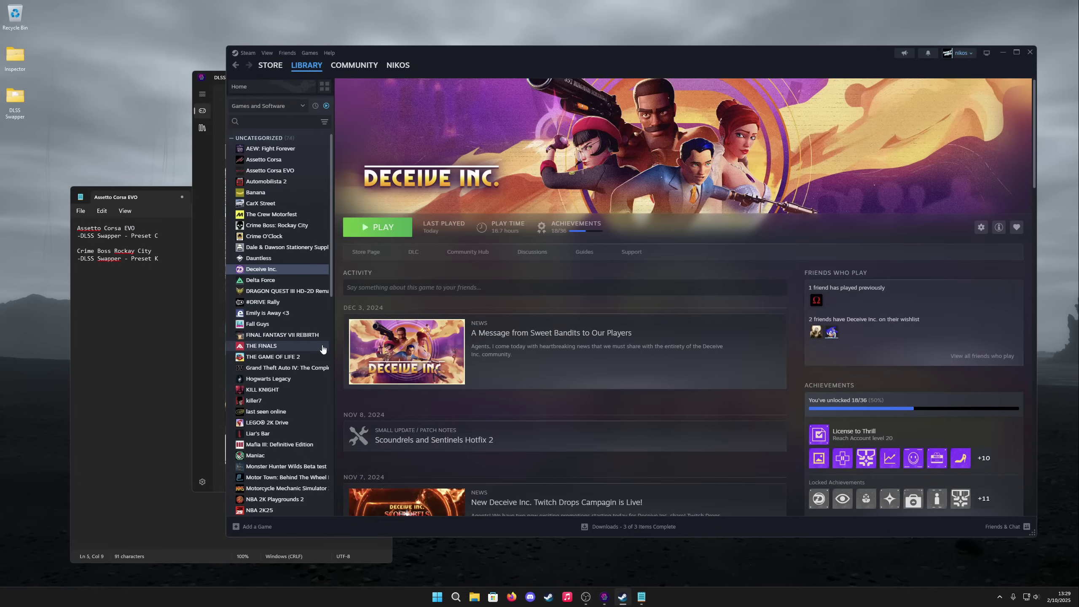
left_click(271, 280)
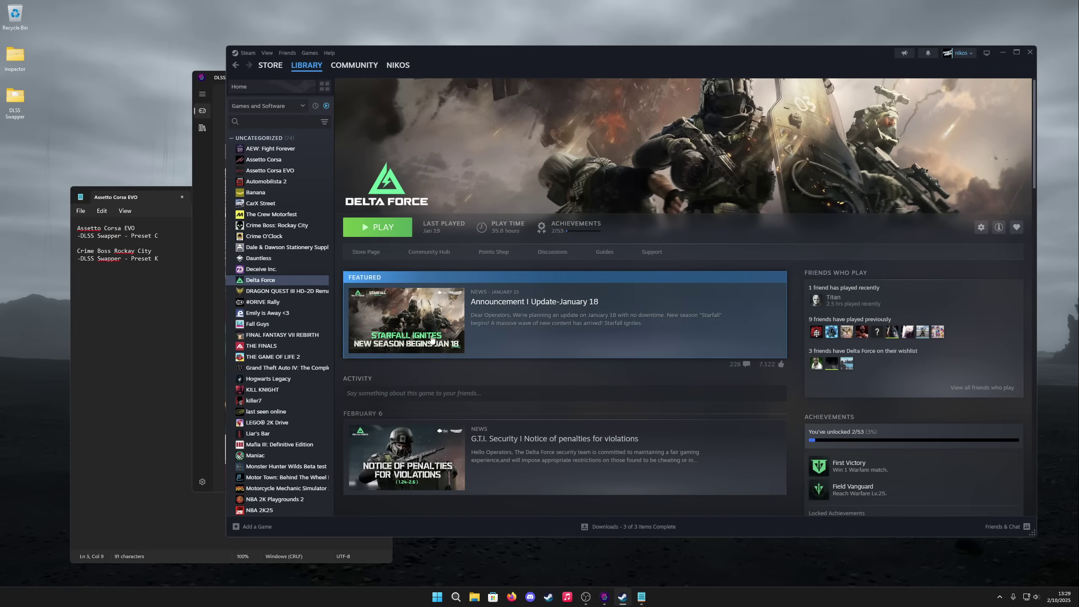
Launch Delta Force and confirm the overlay shows DLSS 310.2.1 with Render Preset C
left_click(377, 227)
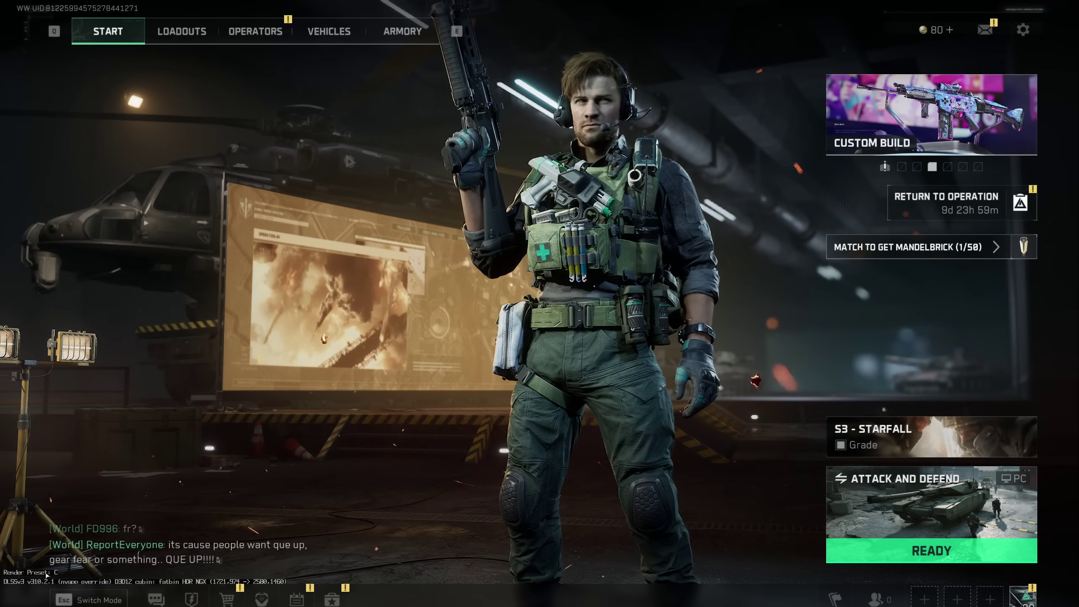
key("Escape")
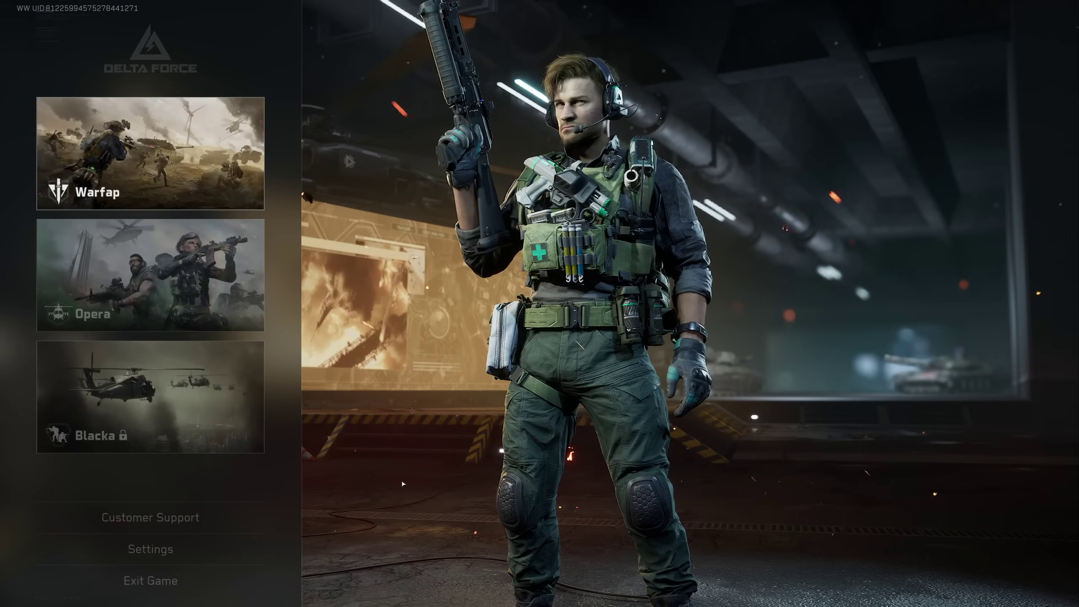
Quit Delta Force and reset its DLSS file back to the original 3.1.1
key("Escape")
key("Escape")
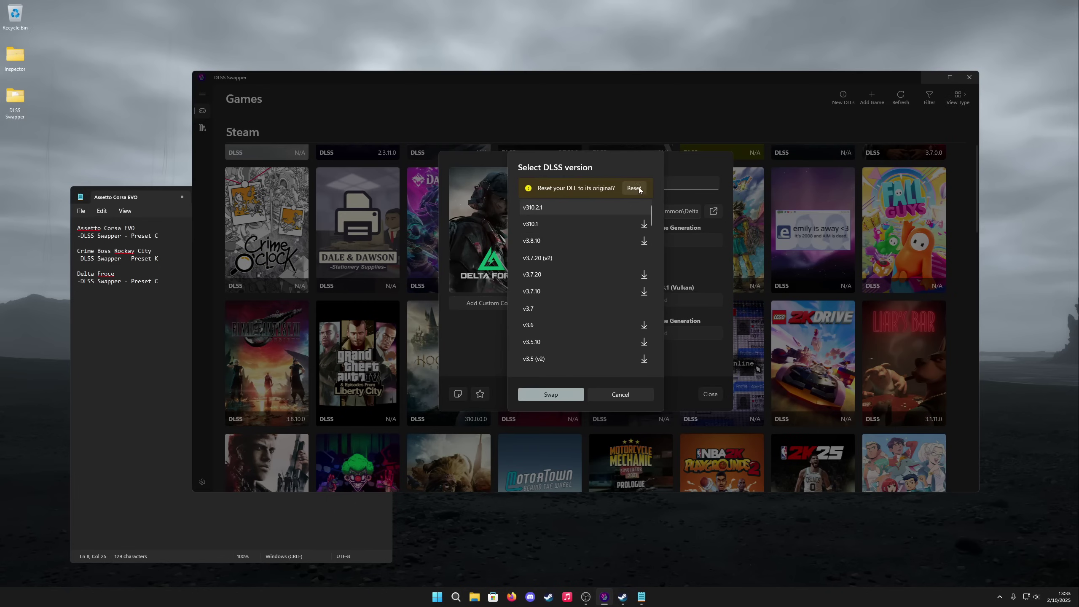
scroll(638, 186, "down", 5)
left_click(566, 389)
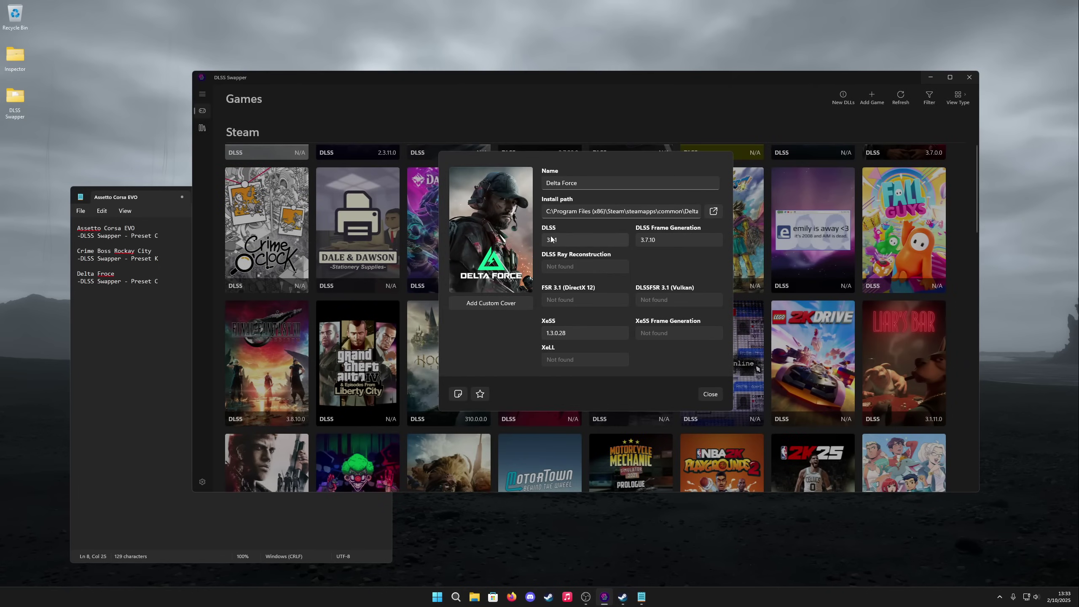
left_click(715, 390)
left_click(714, 393)
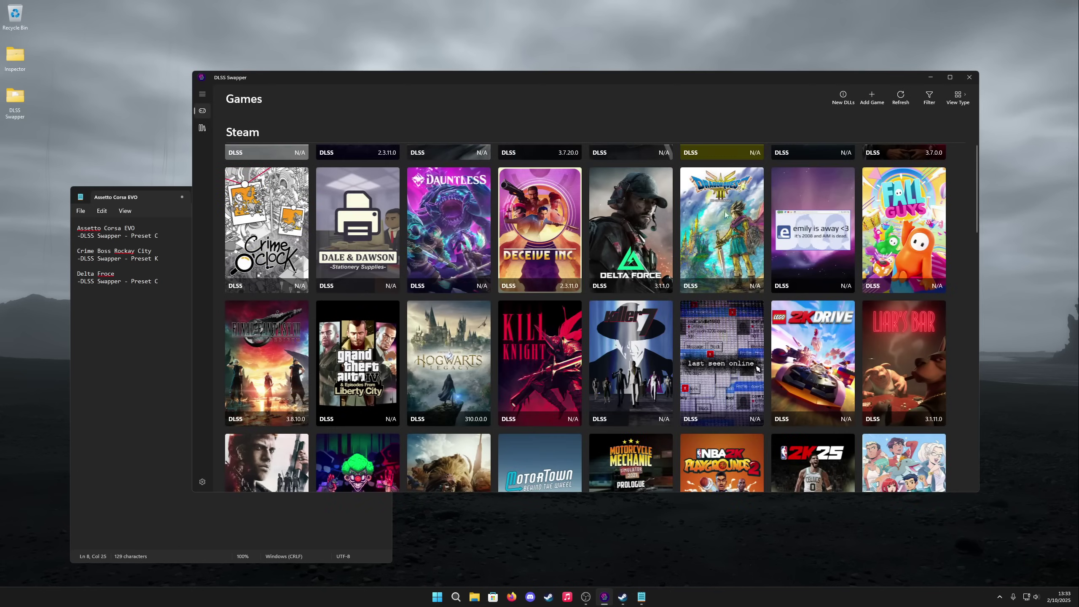
left_click_drag(718, 78, 727, 79)
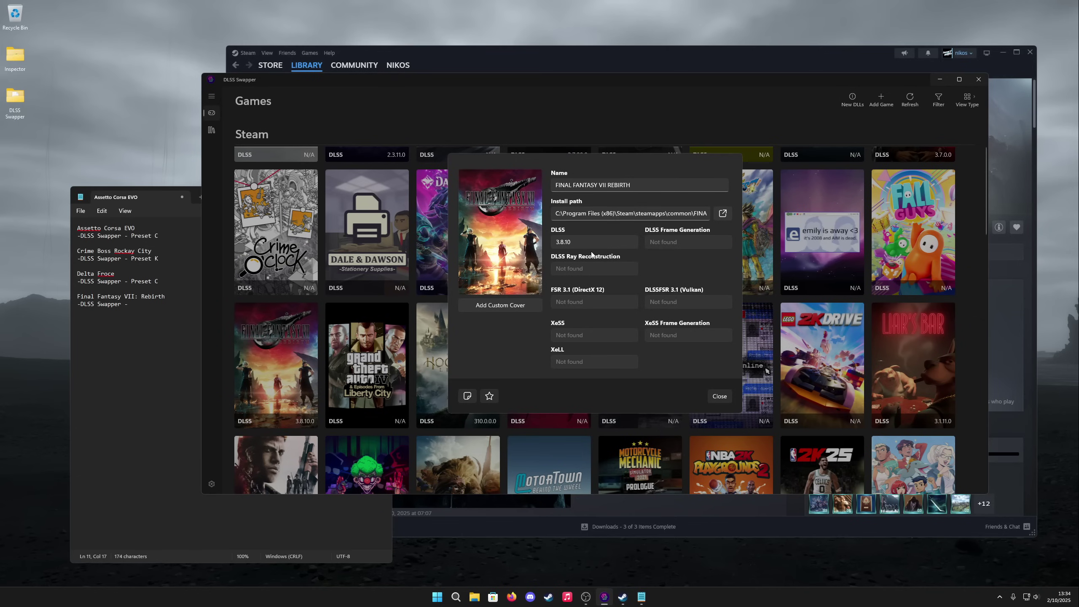
Swap Final Fantasy VII Rebirth's DLSS to v310.2.1
left_click(592, 243)
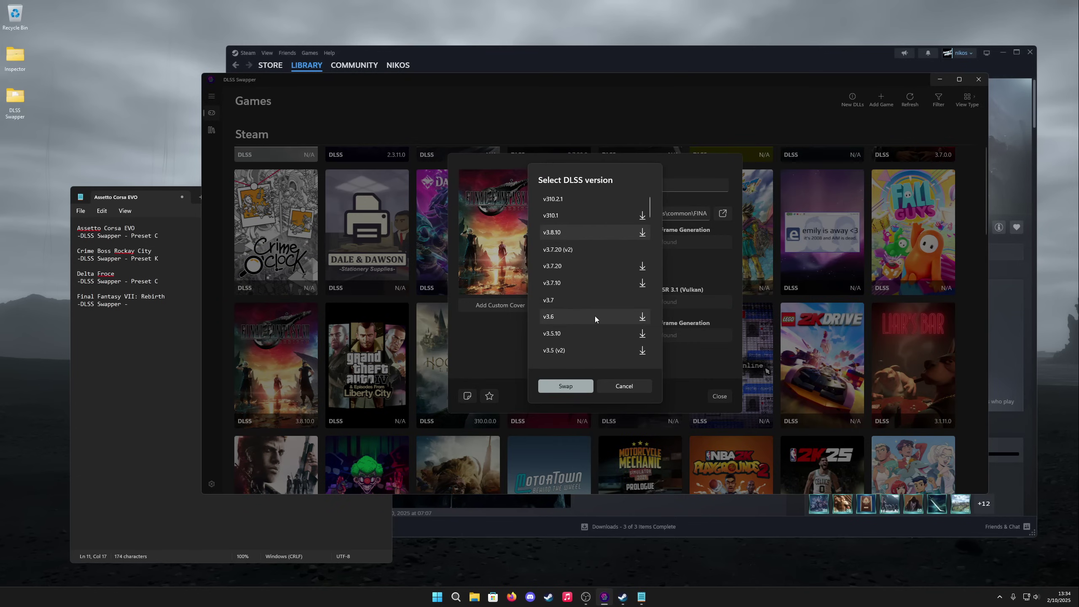
left_click(611, 200)
left_click(569, 387)
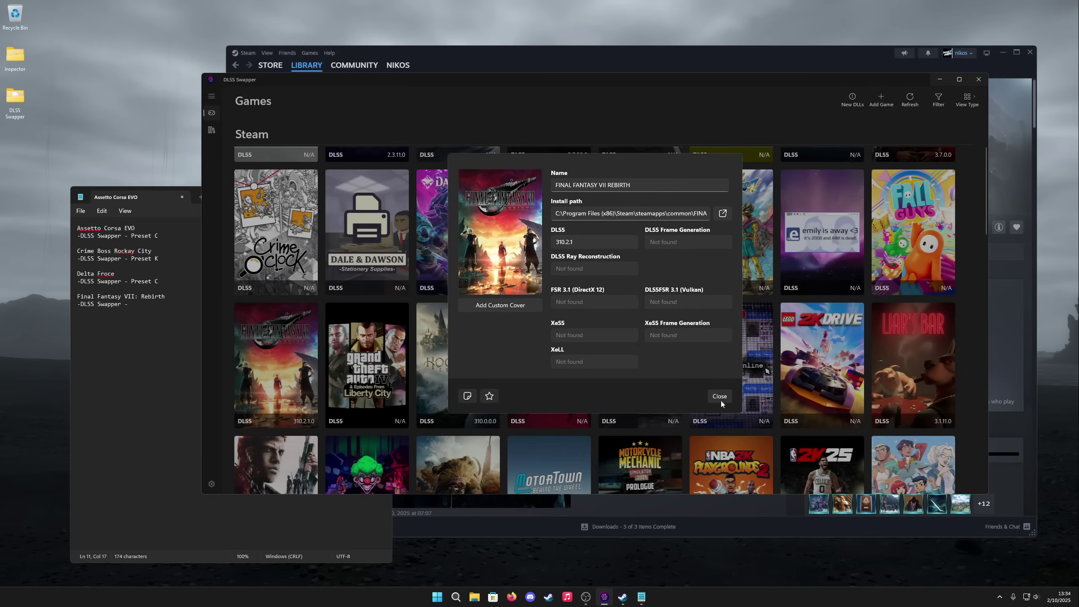
left_click(720, 396)
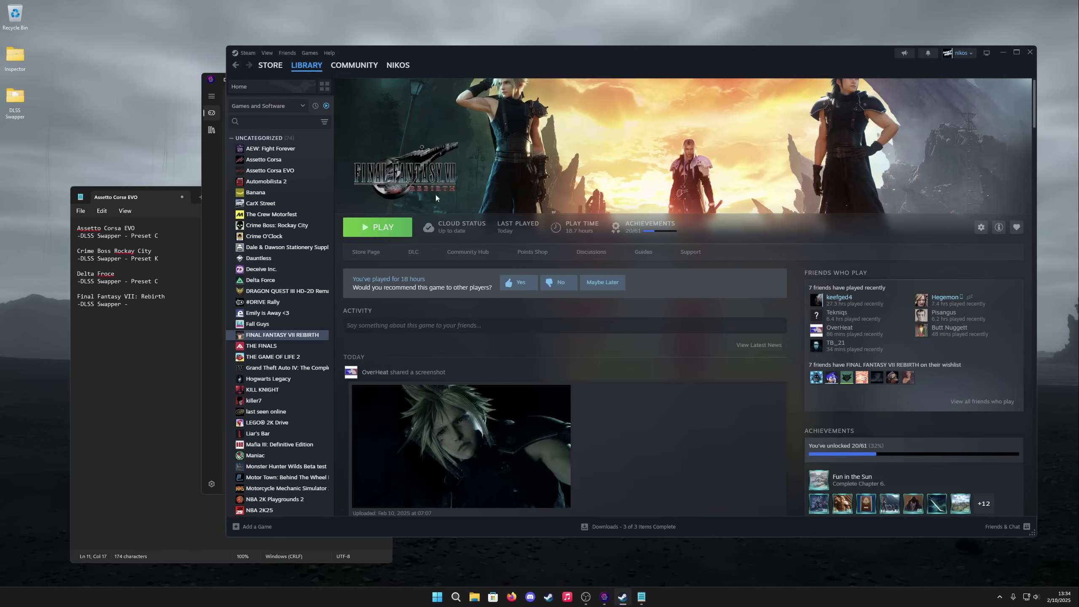
Launch Final Fantasy VII Rebirth to check its preset, then quit the game
left_click(374, 233)
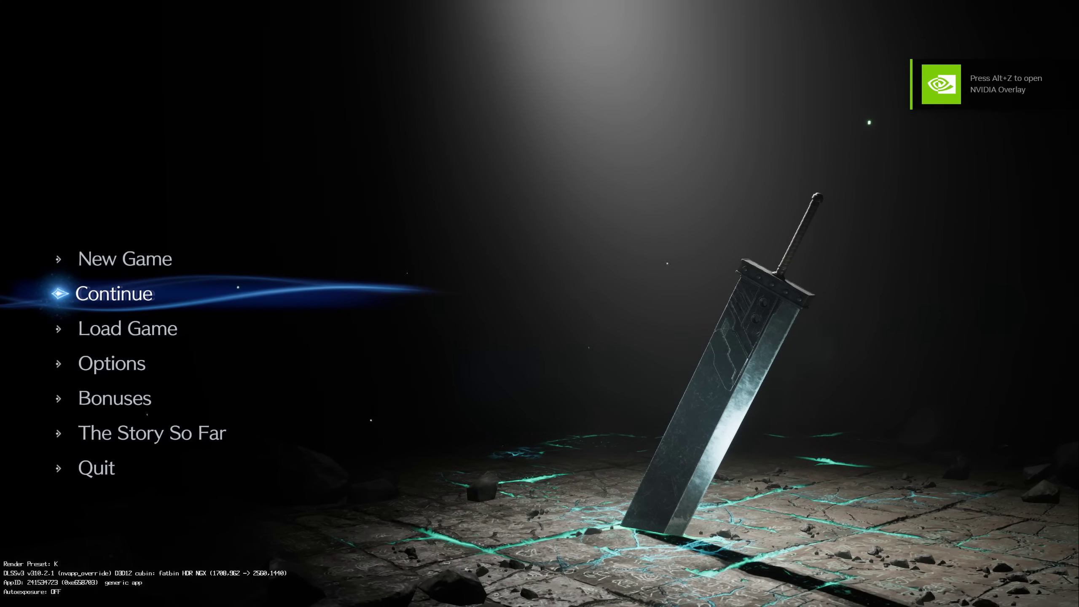
key("Up")
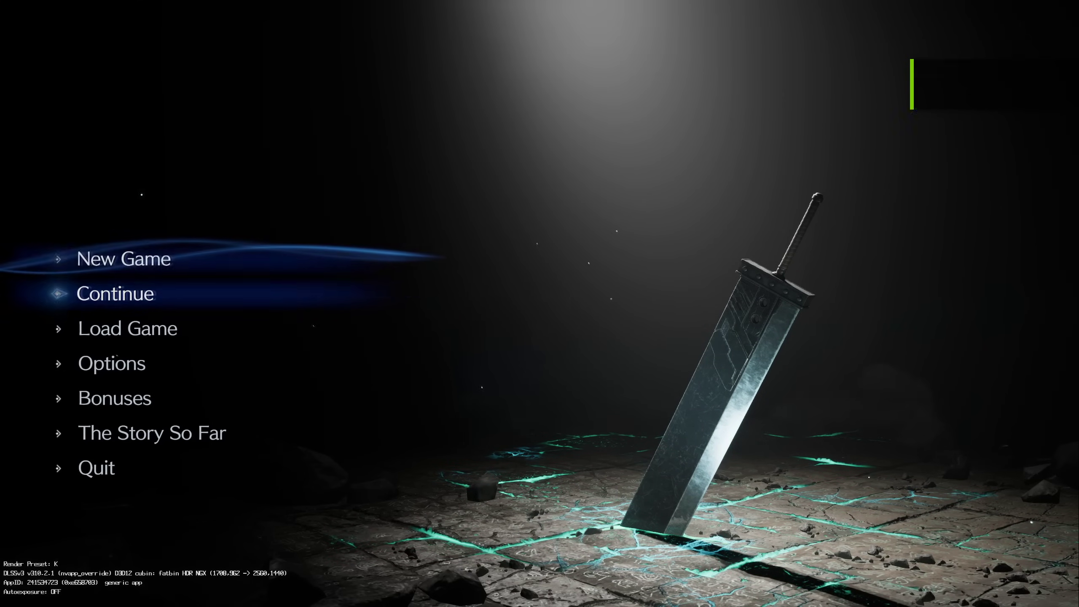
key("Up")
key("Return")
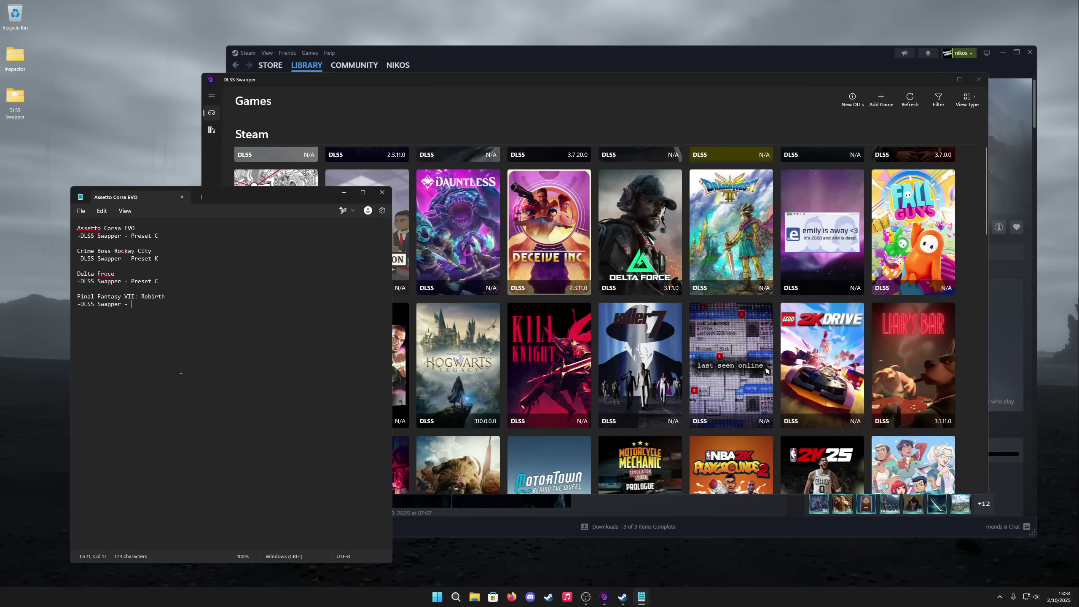
Reset Final Fantasy VII Rebirth's DLSS DLL to its original version
left_click_drag(586, 77, 639, 79)
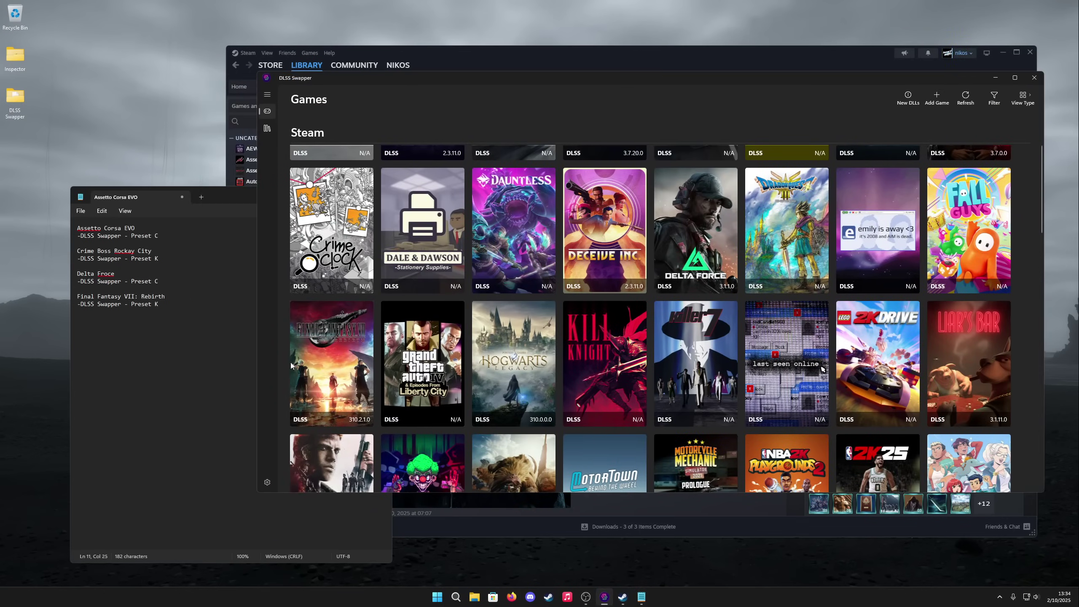
left_click(291, 366)
left_click(689, 241)
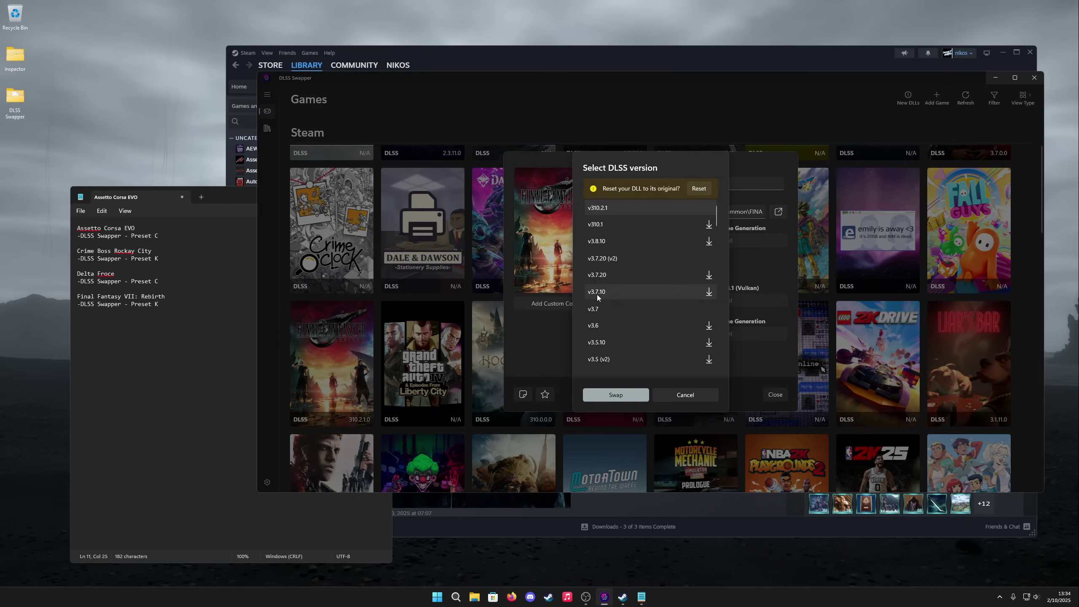
left_click(708, 190)
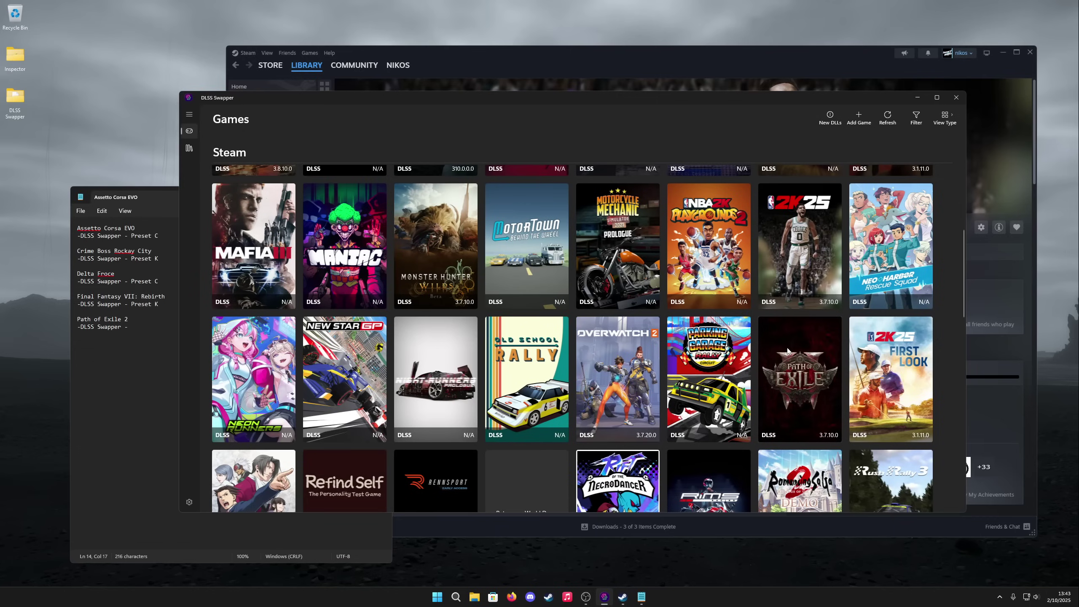
Swap Path of Exile 2's DLSS to v310.2.1
left_click(788, 352)
left_click(584, 262)
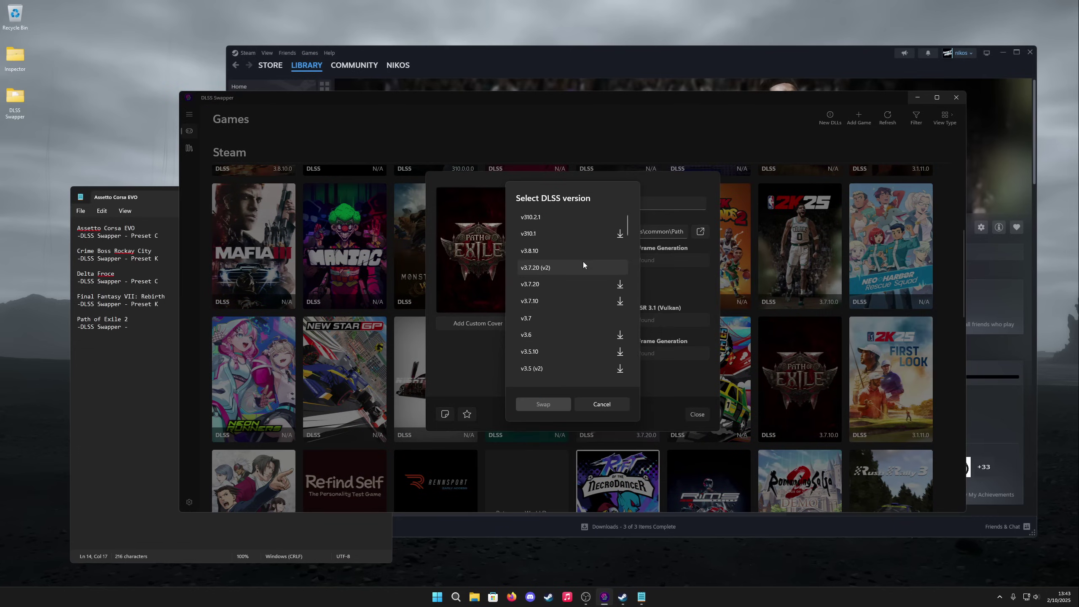
left_click(555, 219)
left_click(544, 403)
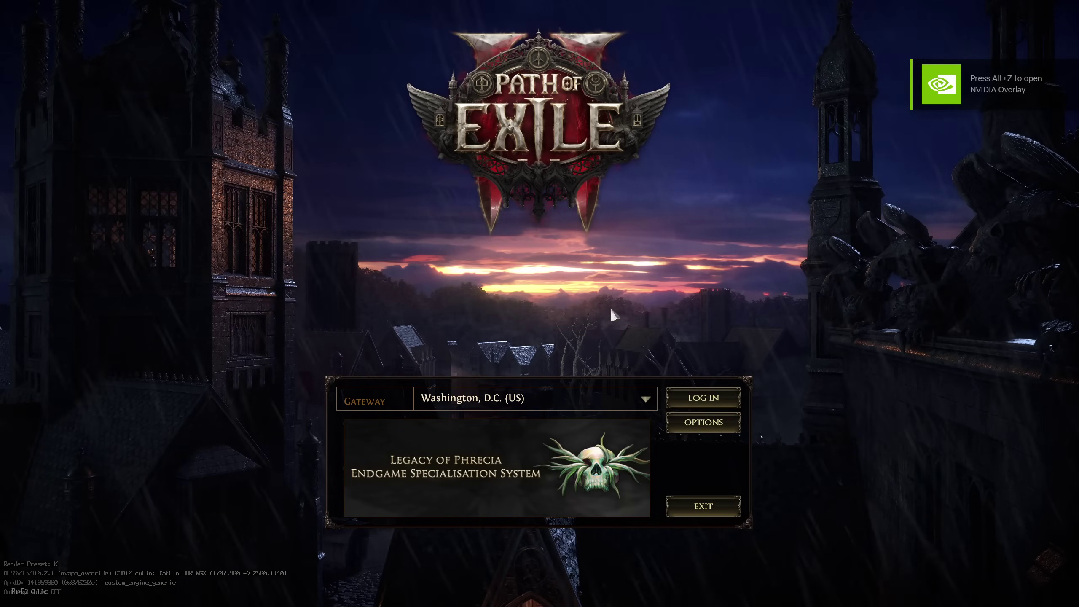
Exit Path of Exile 2 and log '- Preset K' for it in the notes
left_click(708, 504)
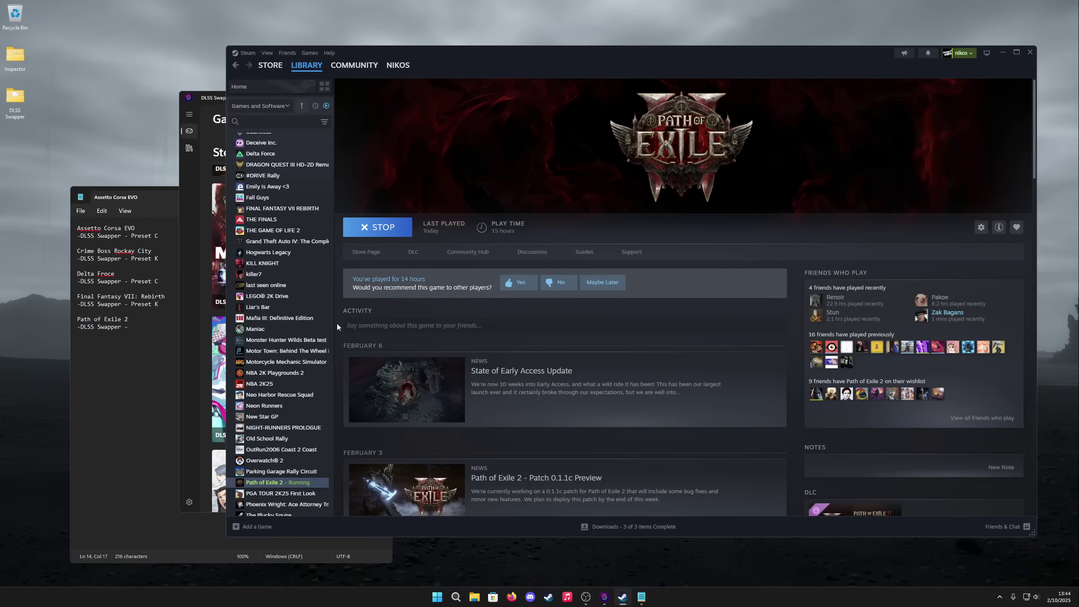
left_click(121, 326)
type("- Preset K")
key("Return")
key("Return")
key("alt+Tab")
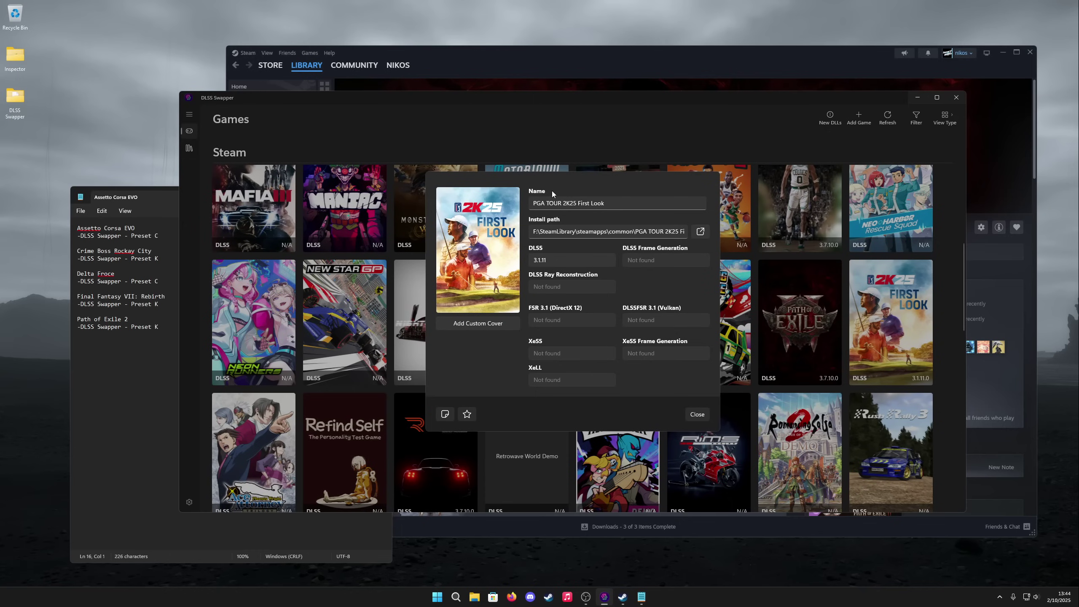
Swap PGA TOUR 2K25 First Look to DLSS 310.2.1, then quit the golf demo
left_click(561, 260)
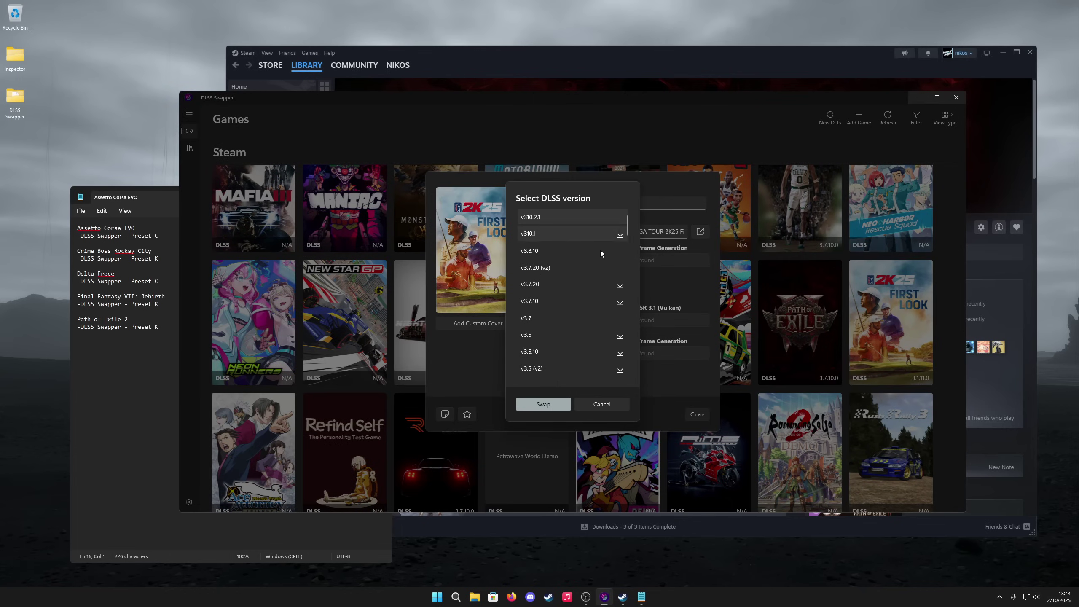
left_click(560, 404)
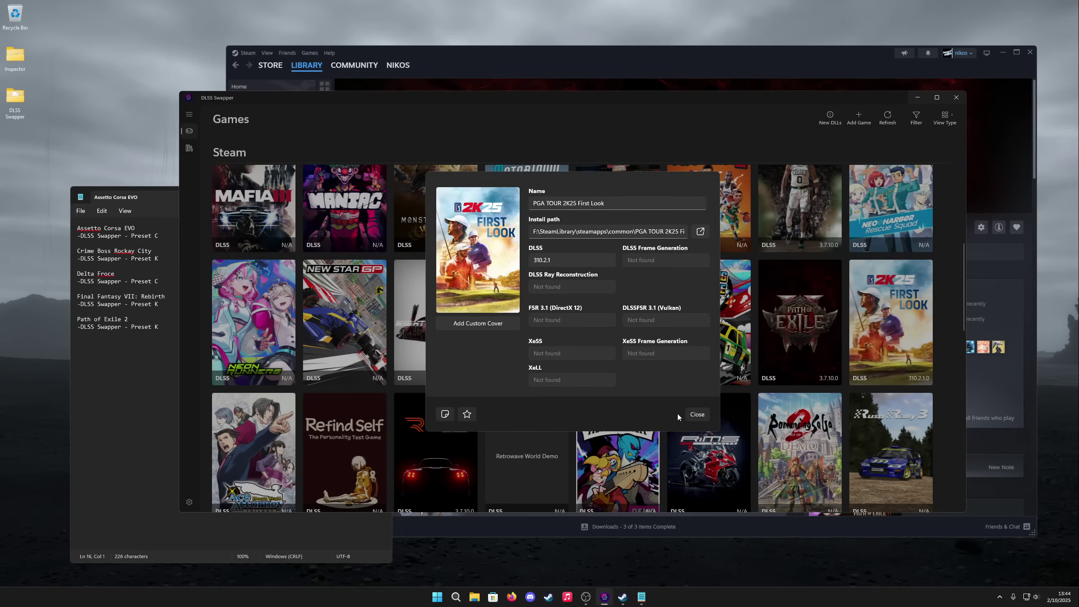
left_click(697, 414)
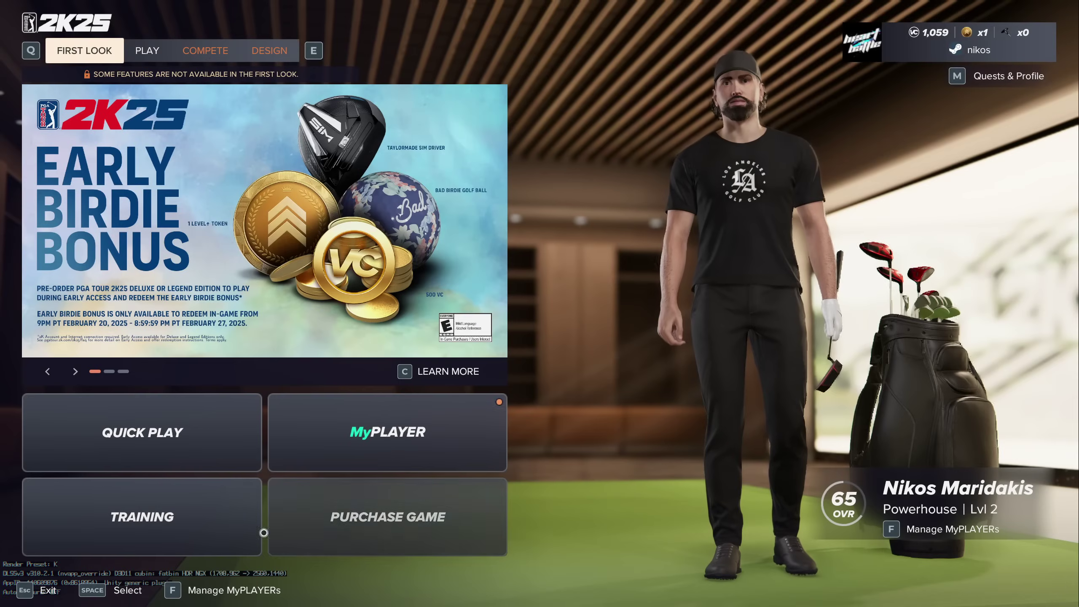
key("Escape")
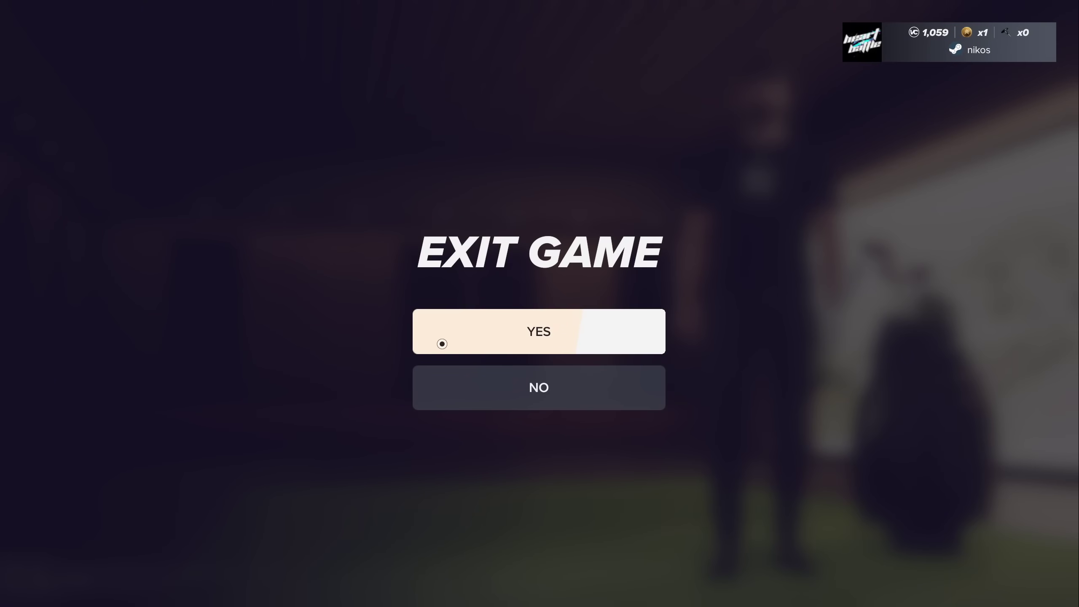
left_click(437, 355)
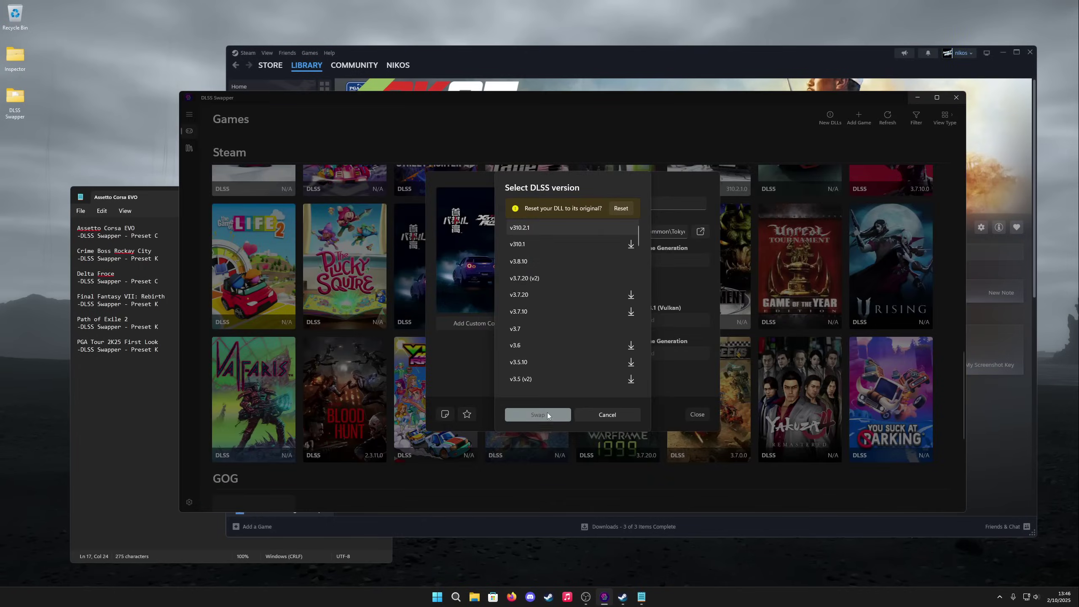
Close Tokyo Xtreme Racer's version list, test the game from Steam, and quit it
key("Escape")
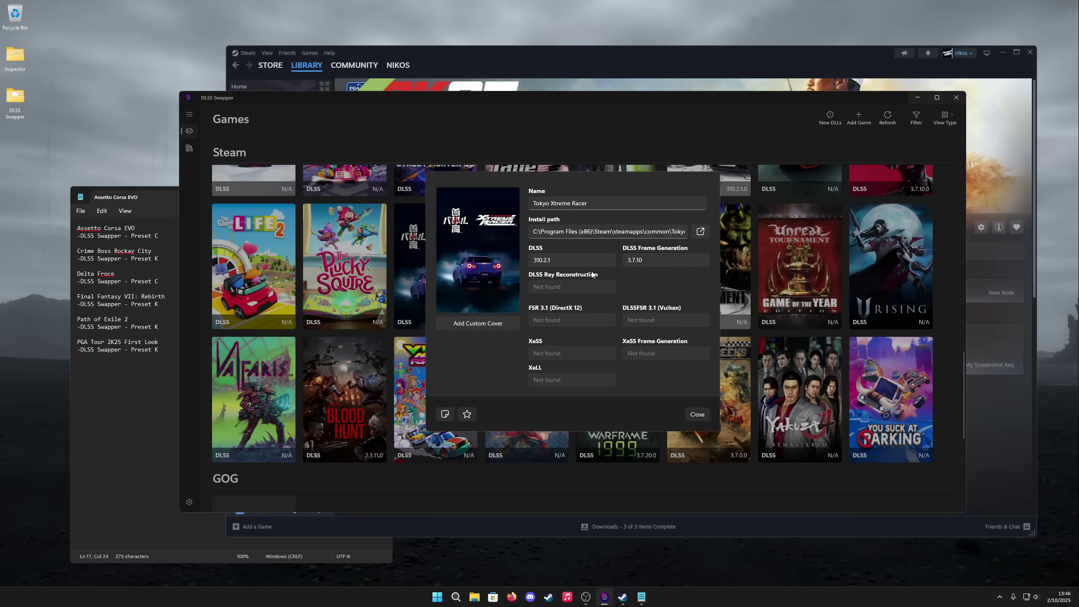
left_click(698, 414)
left_click(637, 61)
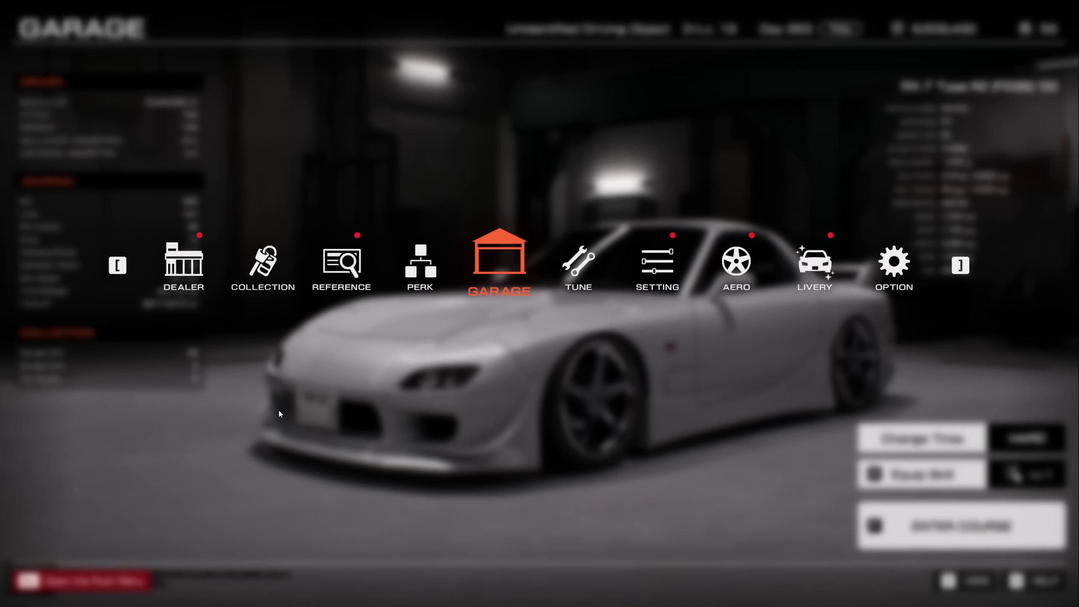
key("Escape")
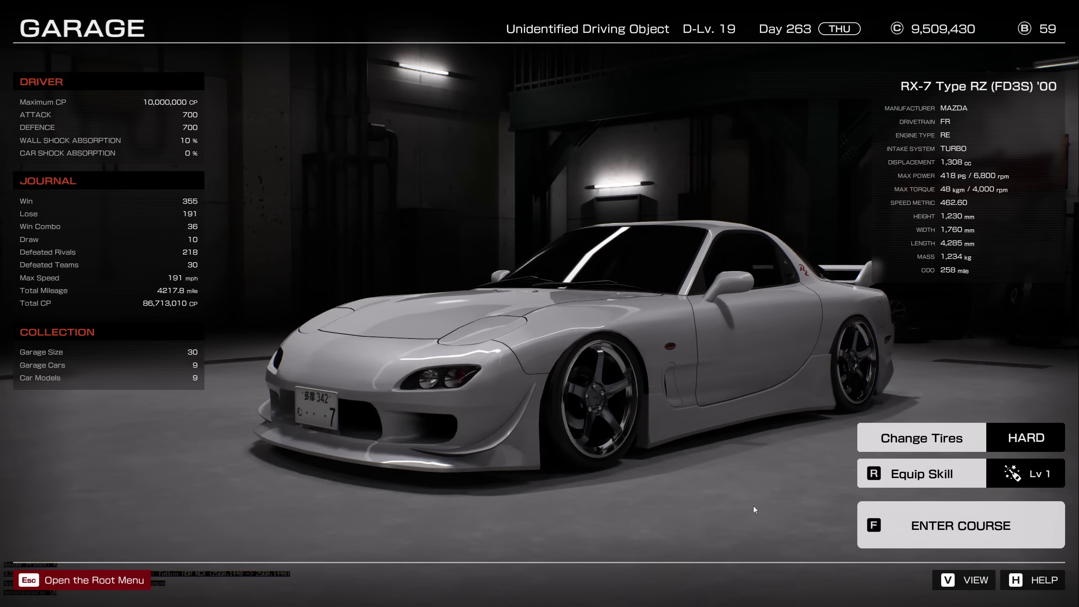
key("Escape")
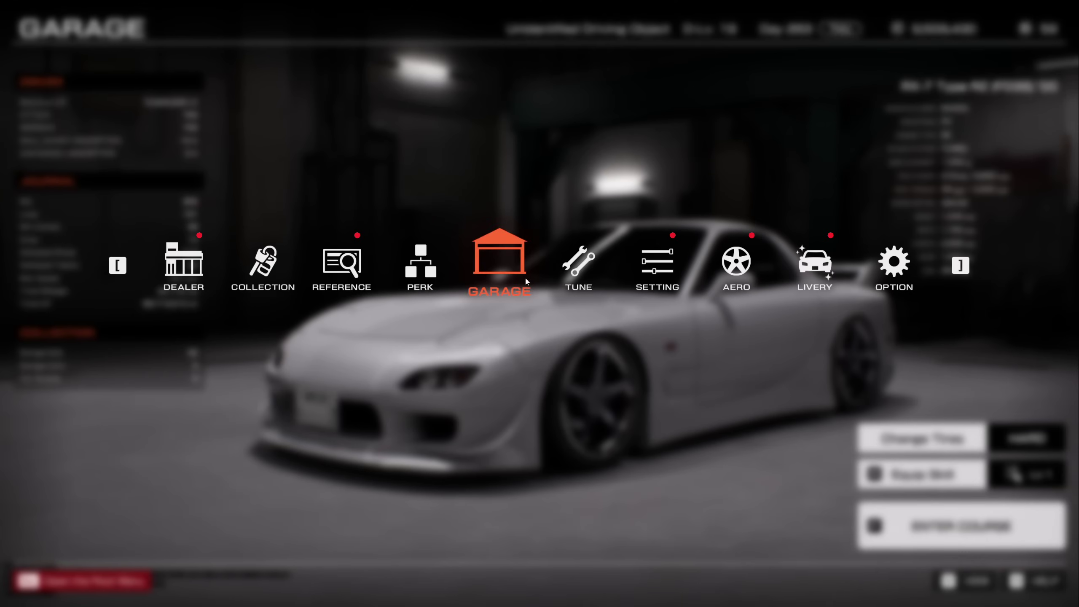
key("Escape")
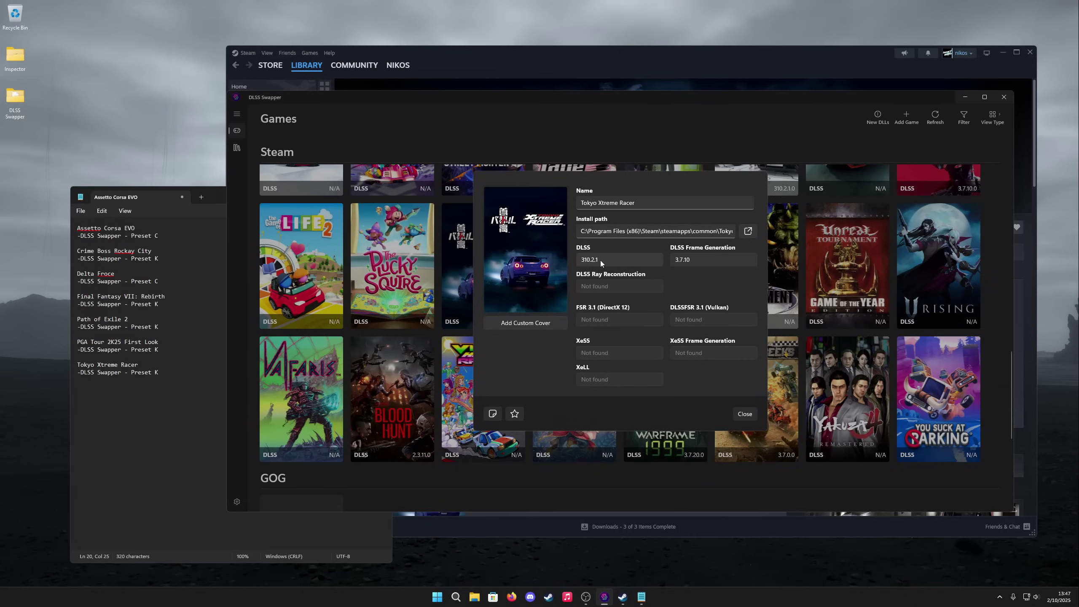
Swap Tokyo Xtreme Racer to DLSS v310.1 and open Warframe's details
left_click(600, 260)
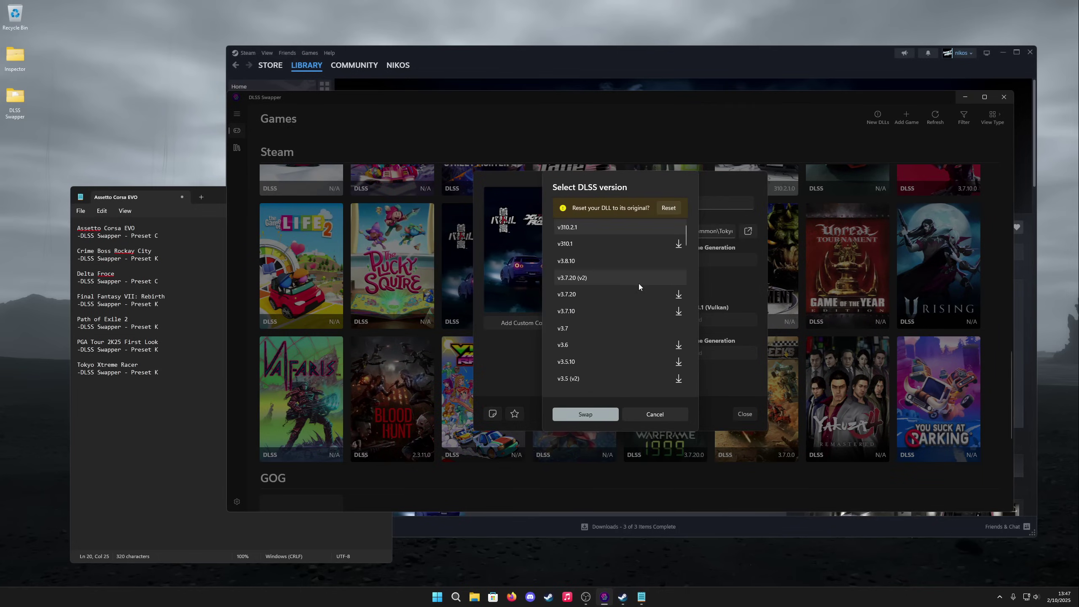
left_click(671, 208)
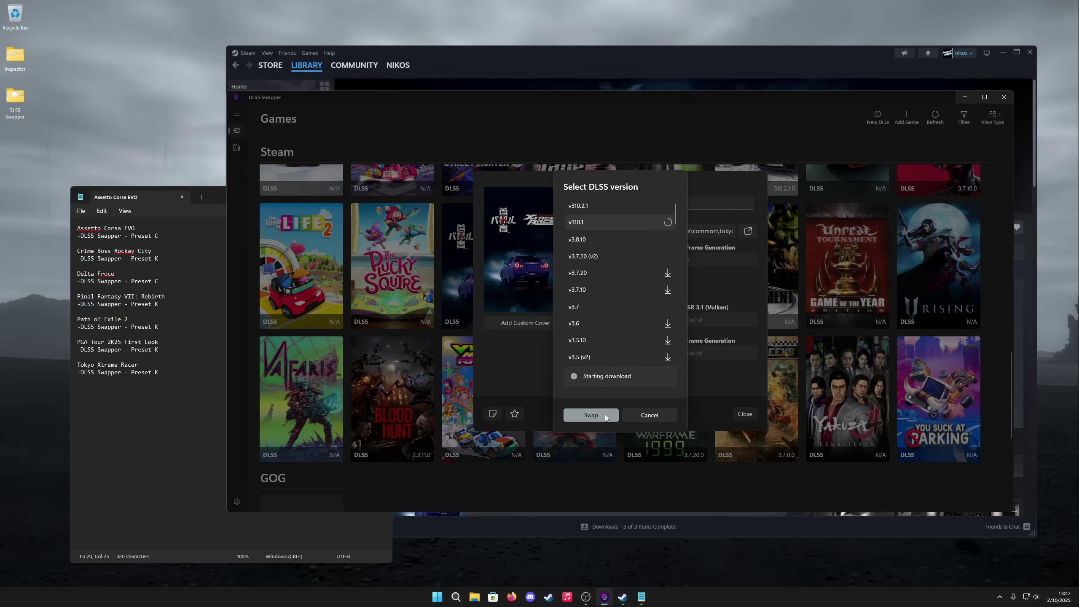
left_click(604, 414)
left_click(666, 348)
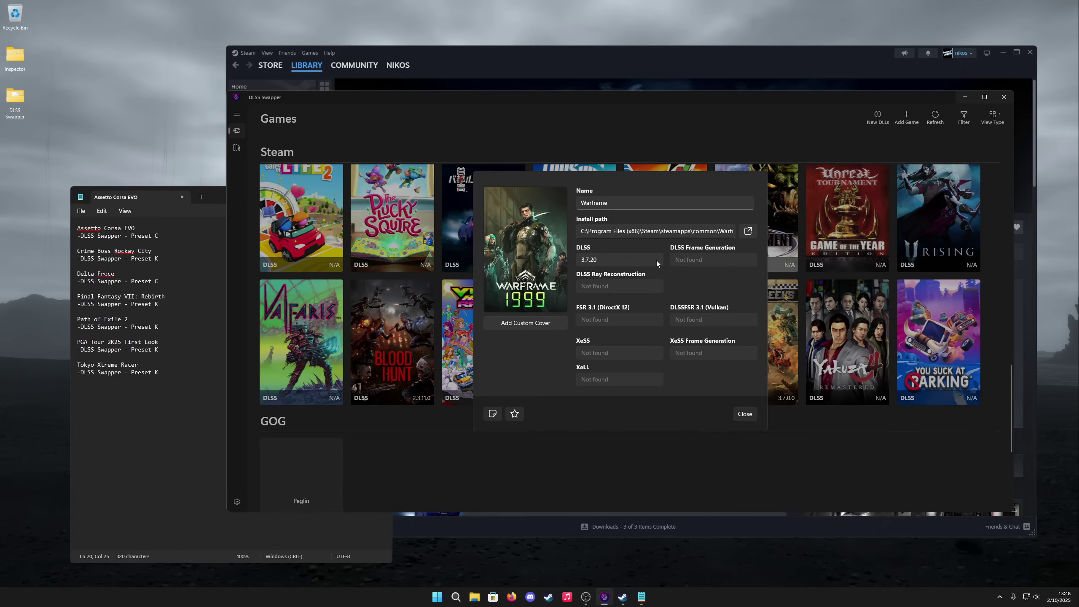
Swap Warframe's DLSS to v310.2.1
left_click(619, 262)
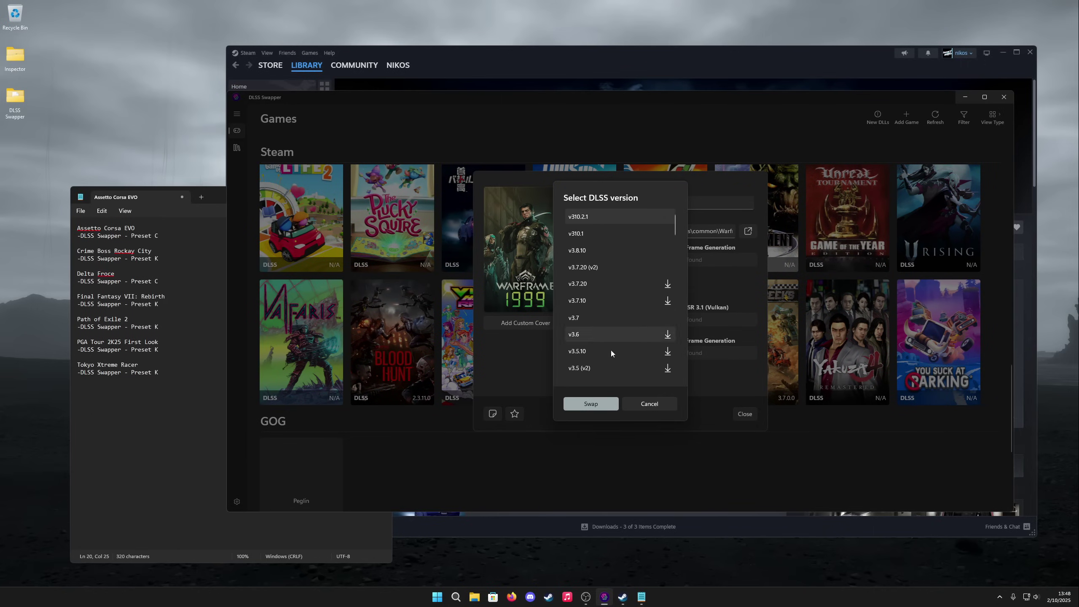
left_click(591, 403)
left_click(745, 414)
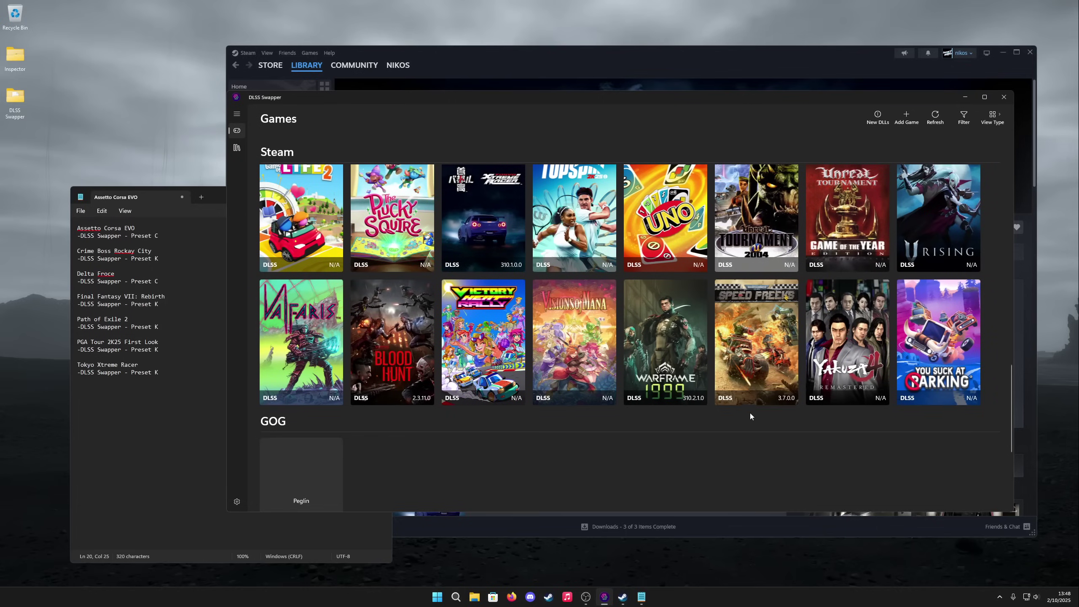
Launch Warframe from Steam, check it in-game, then exit the game
left_click(653, 74)
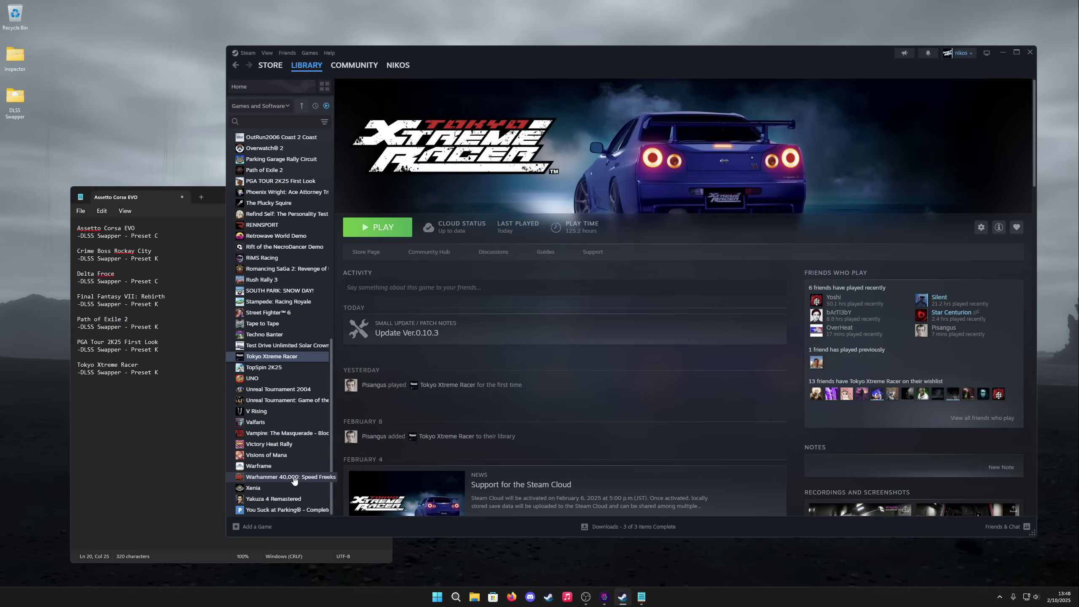
left_click(264, 467)
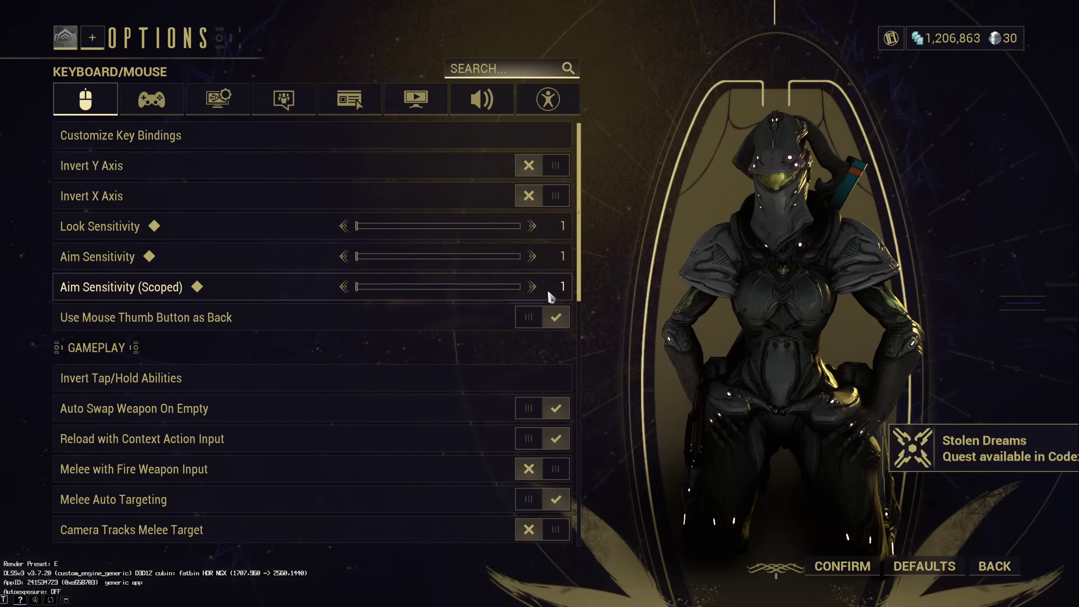
scroll(264, 447, "down", 1)
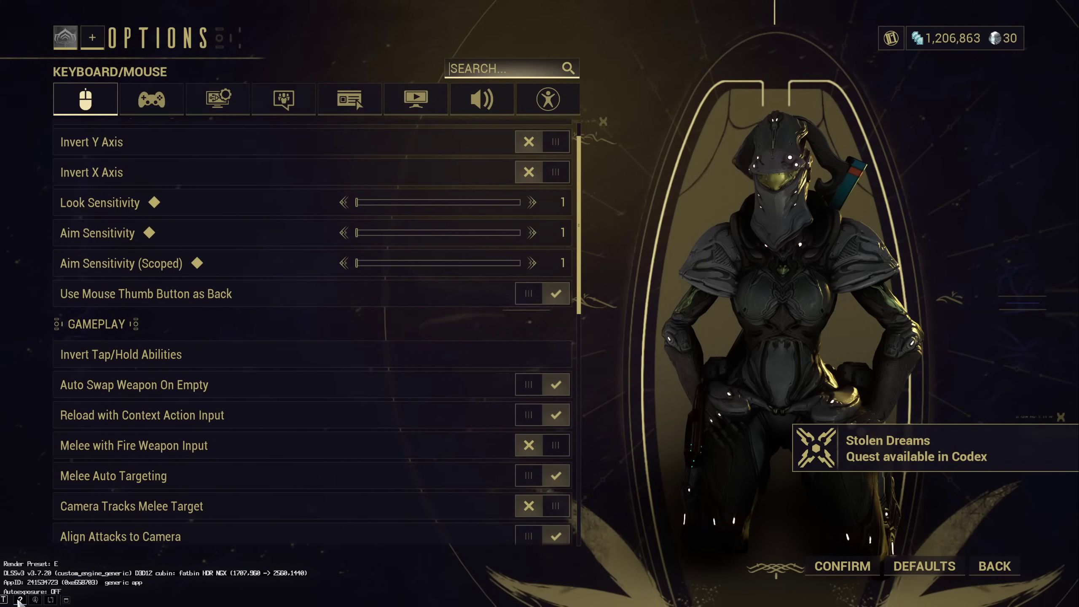
scroll(262, 531, "down", 1)
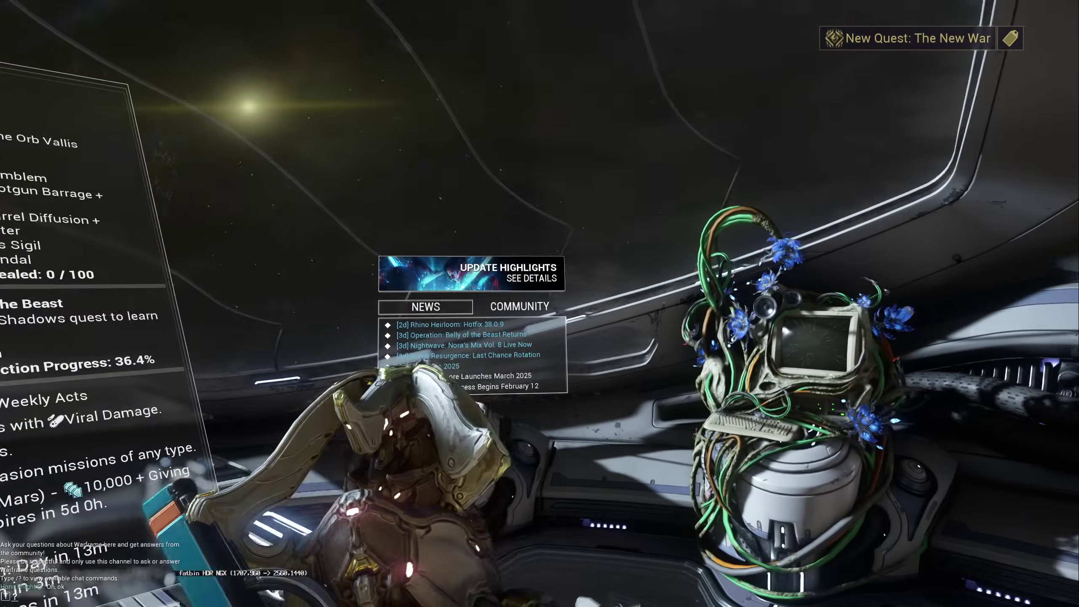
key("Escape")
left_click(217, 505)
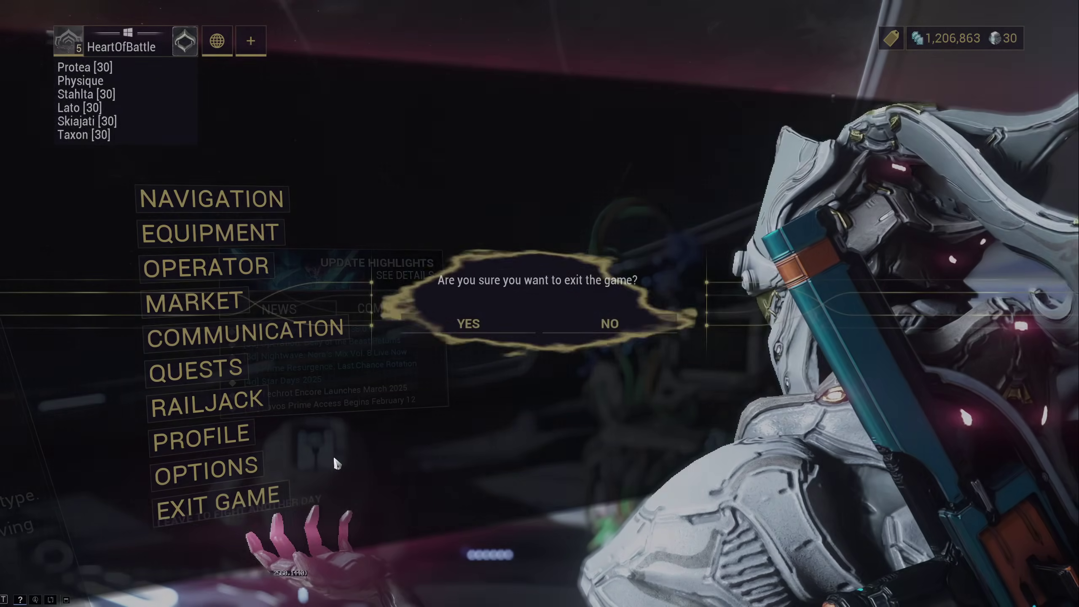
left_click(508, 315)
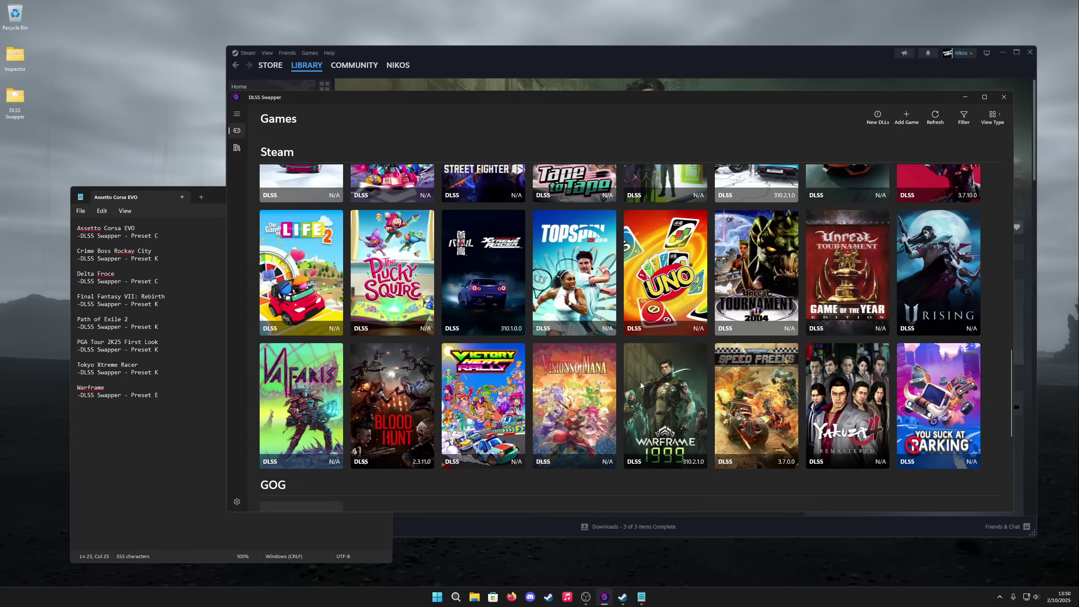
Reset Warframe's DLSS file to its original 3.7.20
left_click(670, 400)
left_click(625, 260)
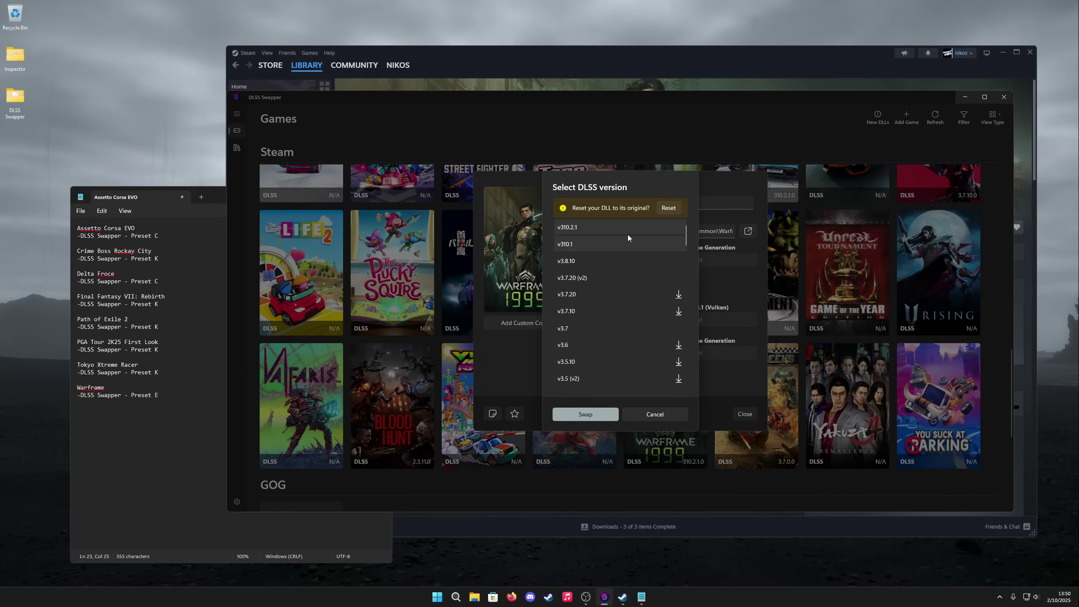
left_click(664, 207)
left_click(645, 419)
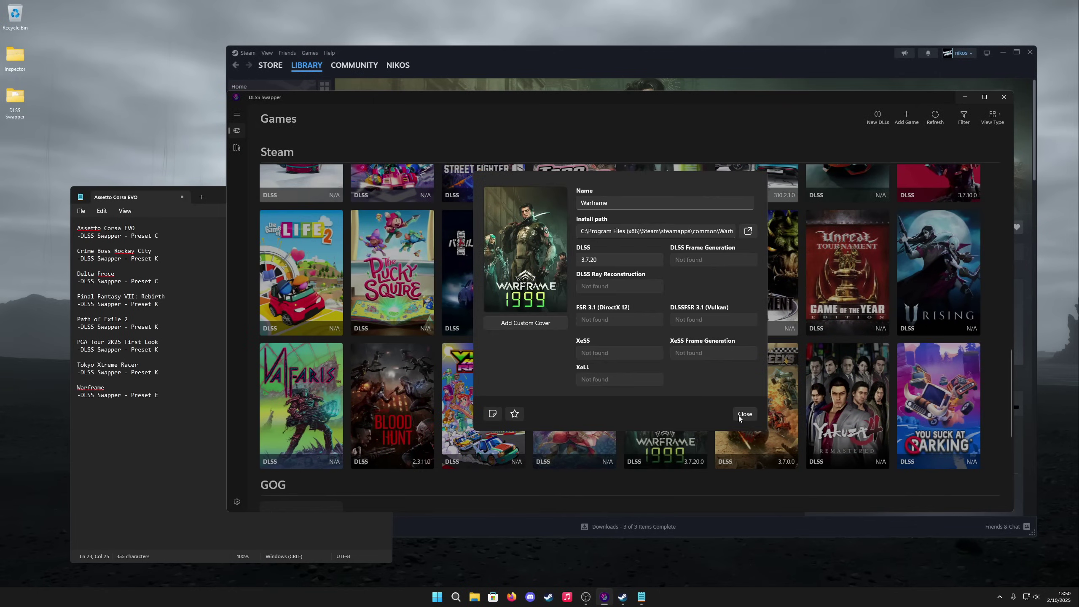
left_click(739, 414)
Swap Overwatch 2 to DLSS v310.2.1 and test it in-game
scroll(718, 404, "up", 5)
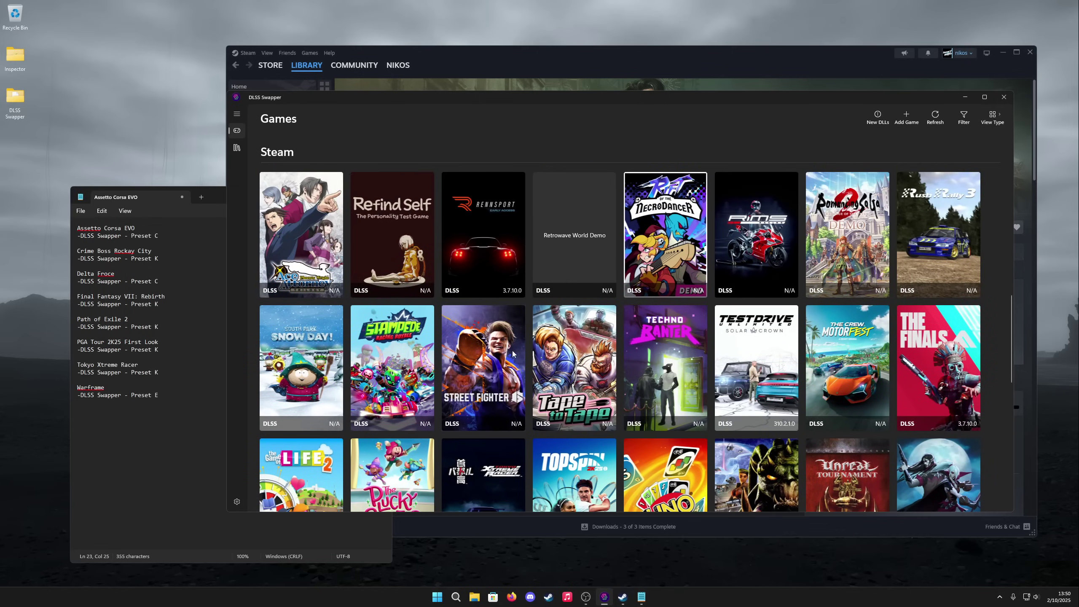
scroll(520, 354, "up", 5)
left_click(665, 255)
left_click(625, 260)
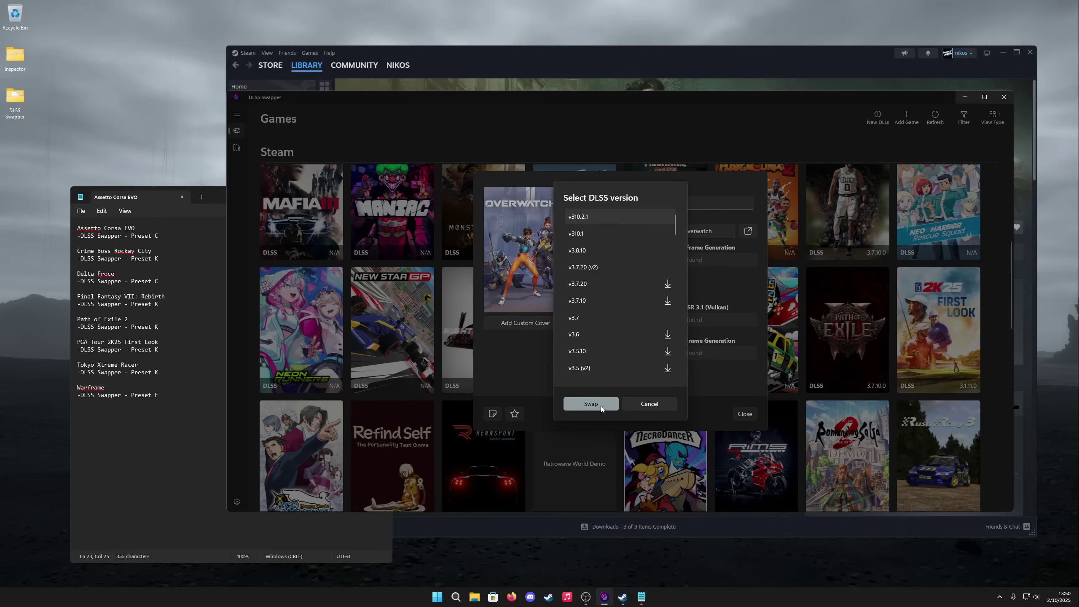
left_click(600, 406)
left_click(745, 414)
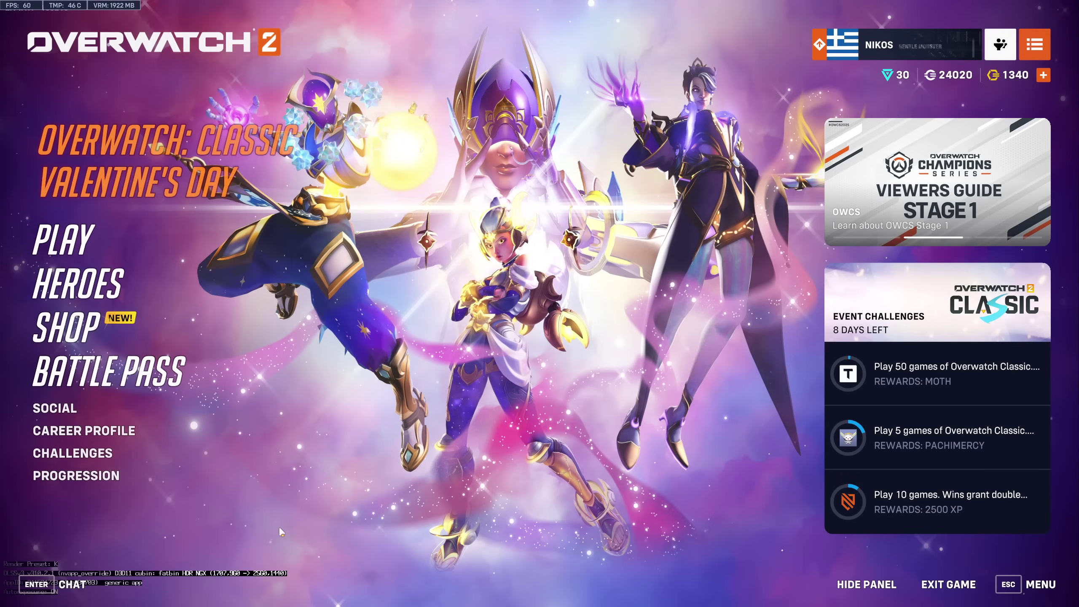
key("Escape")
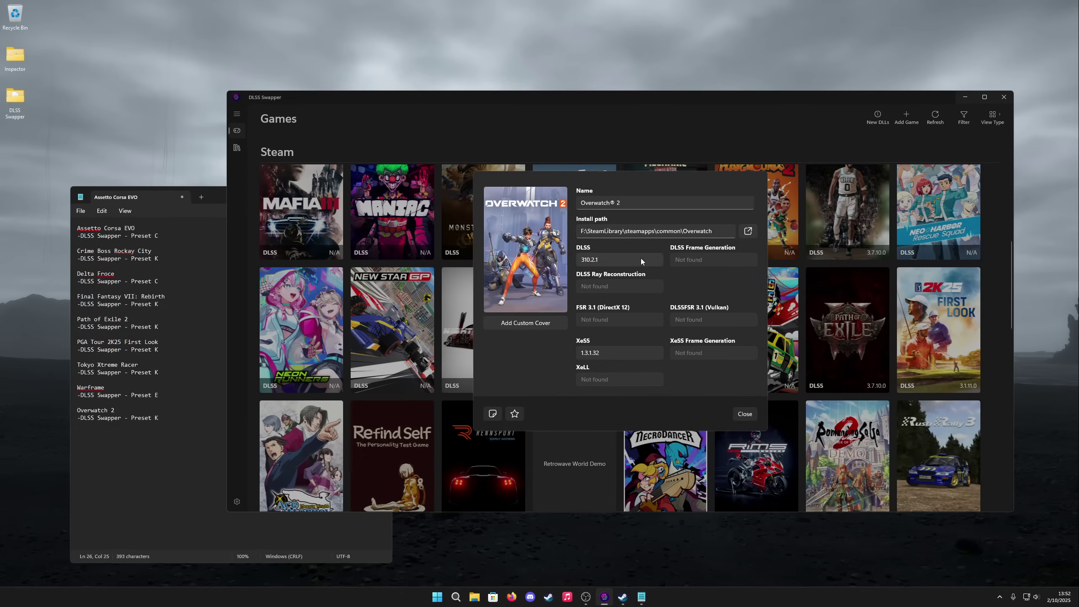
left_click(641, 261)
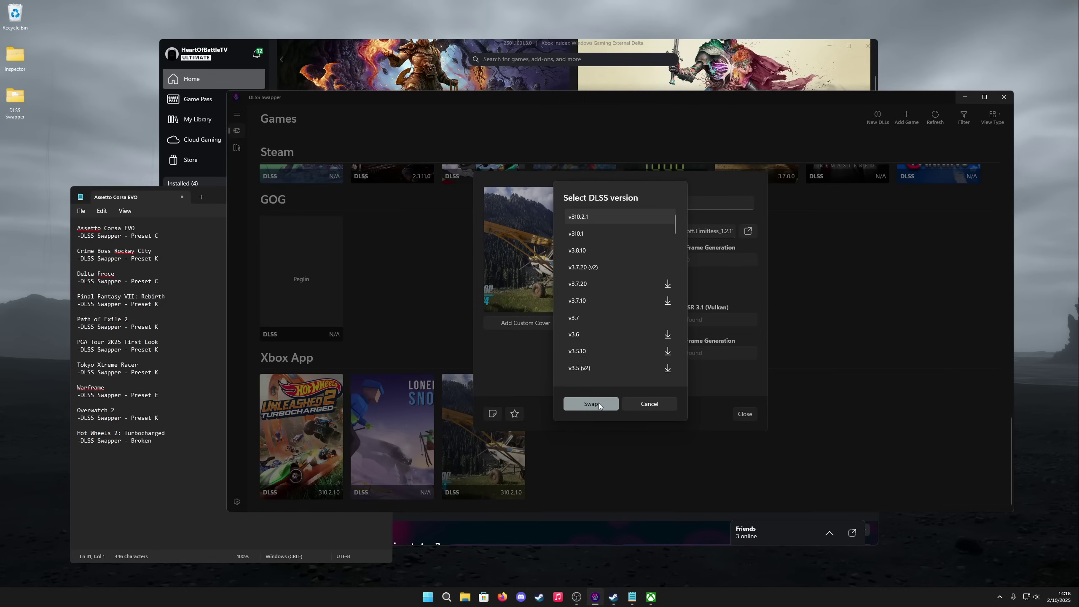
Swap Microsoft Flight Simulator 2024 to DLSS v310.2.1, launch it from the Xbox app, and quit
left_click(596, 403)
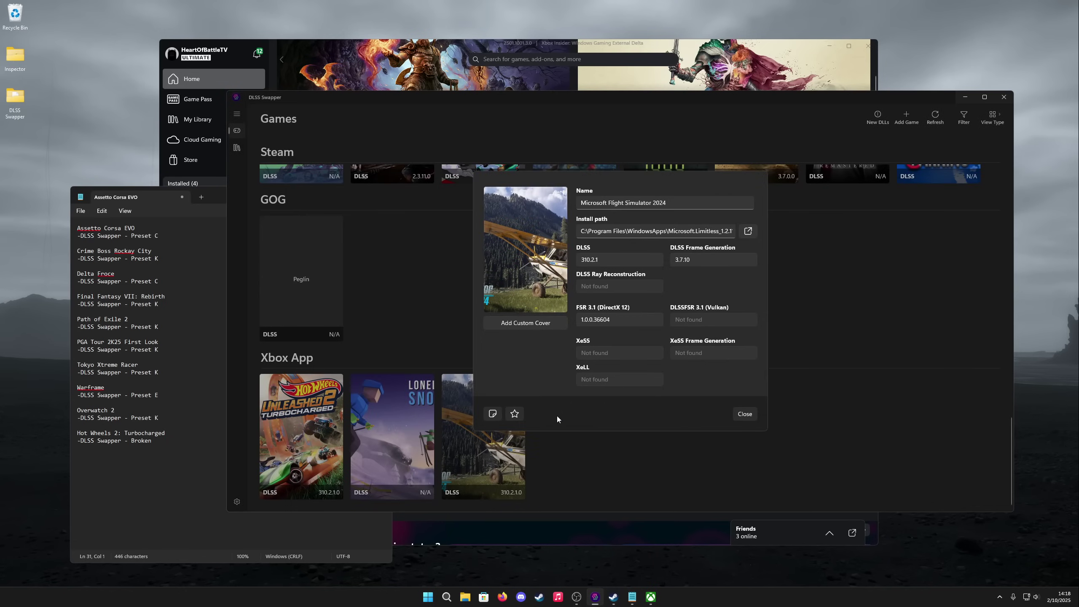
left_click(746, 416)
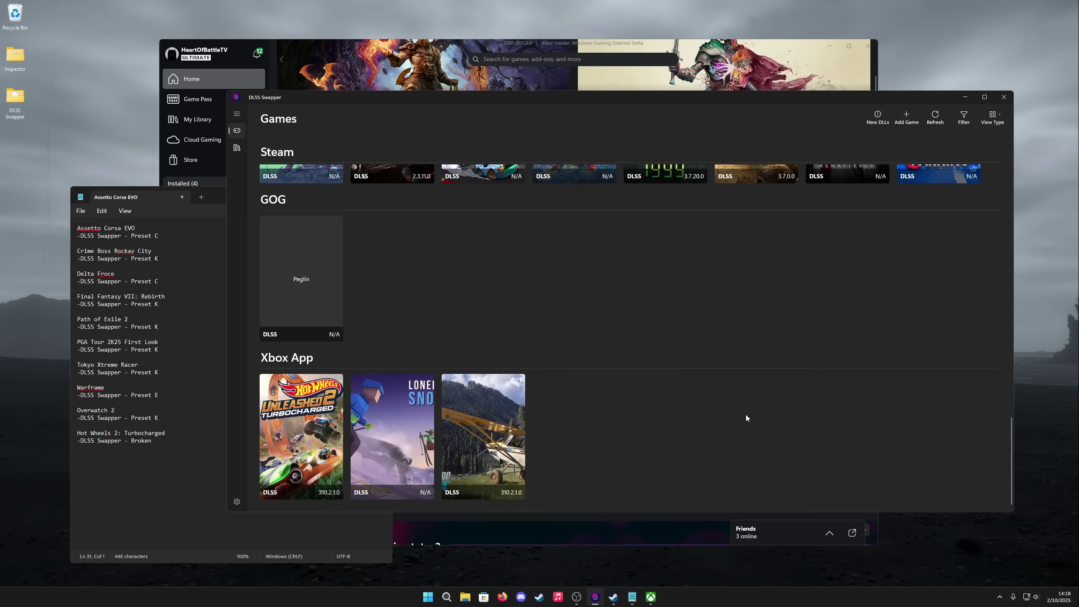
left_click(271, 46)
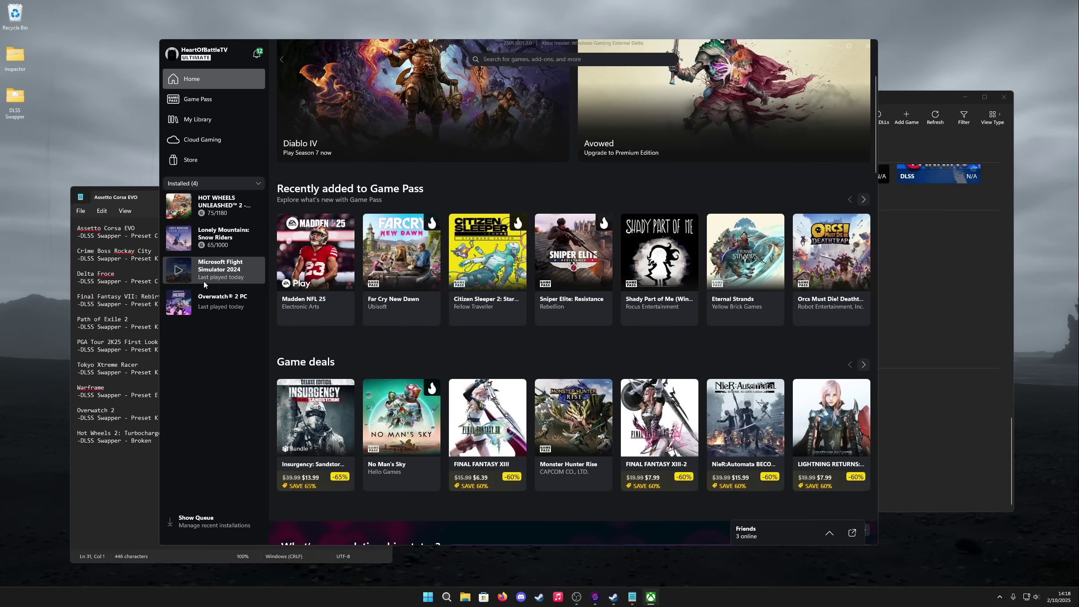
left_click(179, 271)
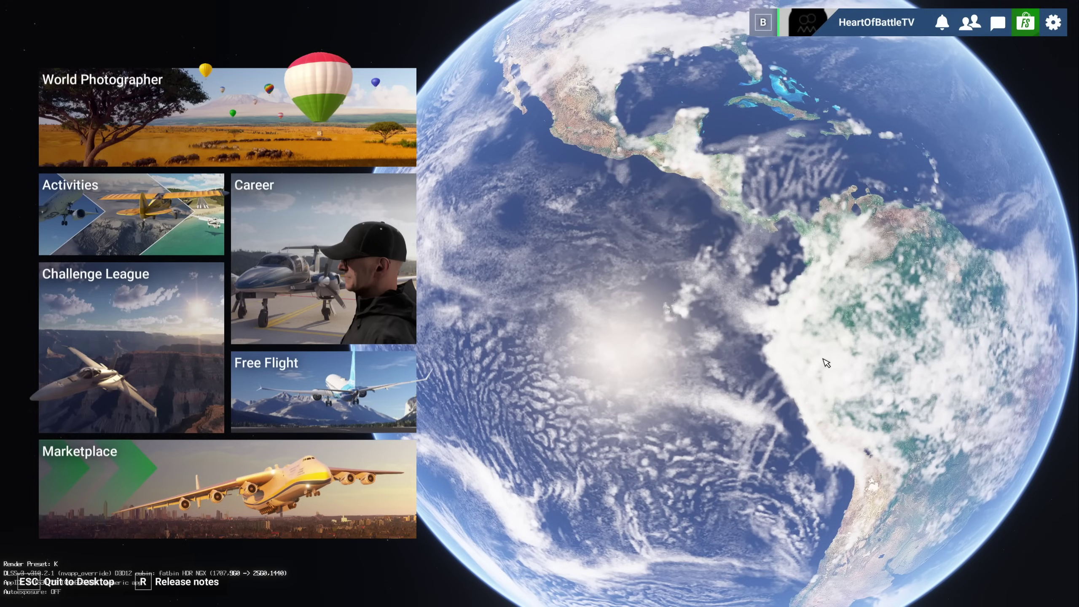
key("Escape")
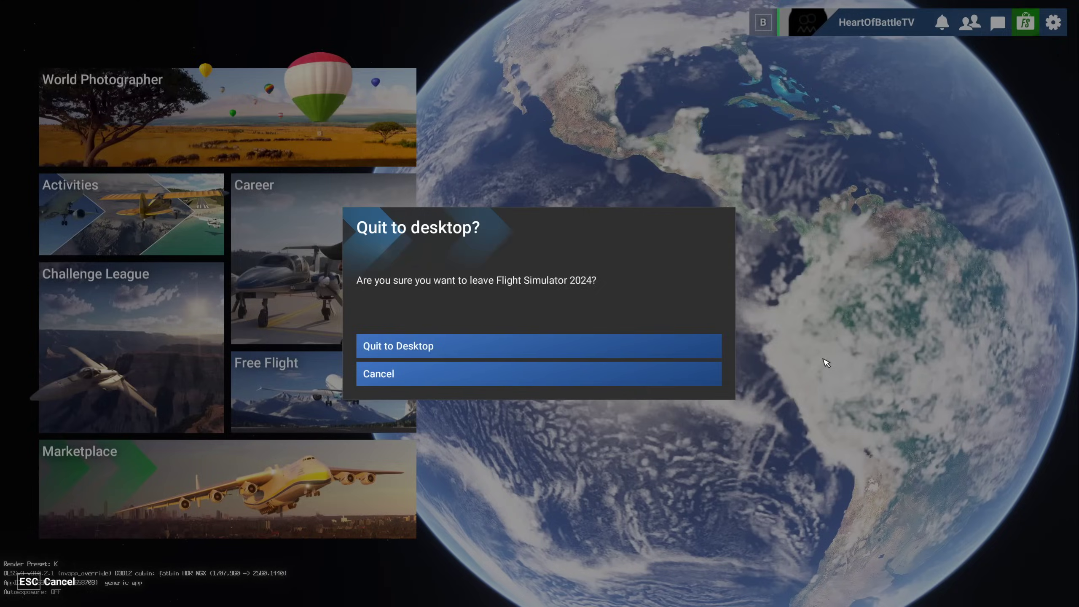
left_click(536, 345)
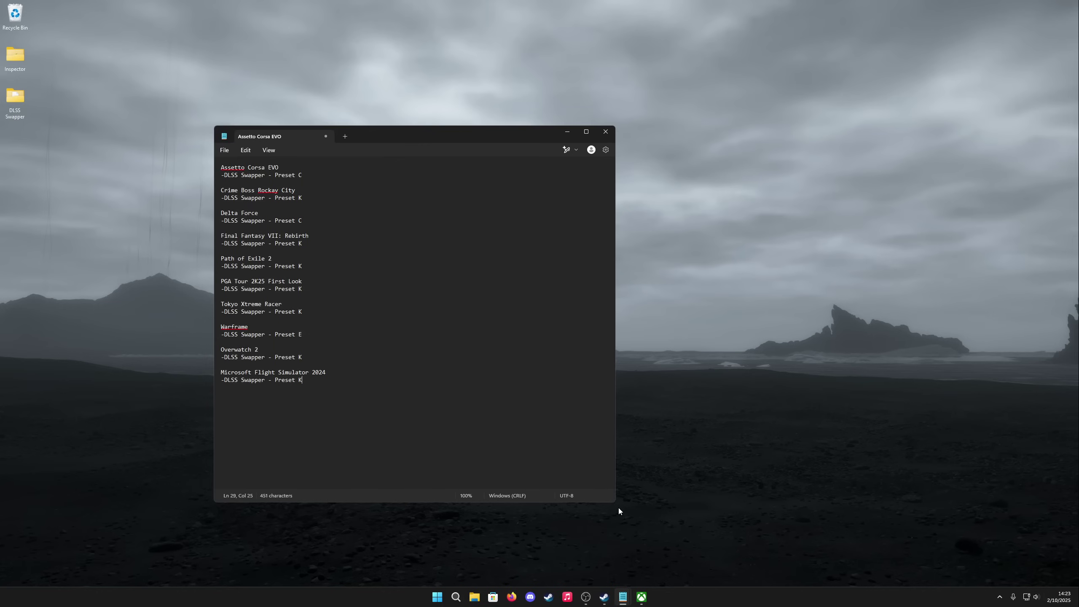
Open NVIDIA Profile Inspector and check that the DLSS DLL override uses the latest DLL
left_click_drag(459, 126, 459, 168)
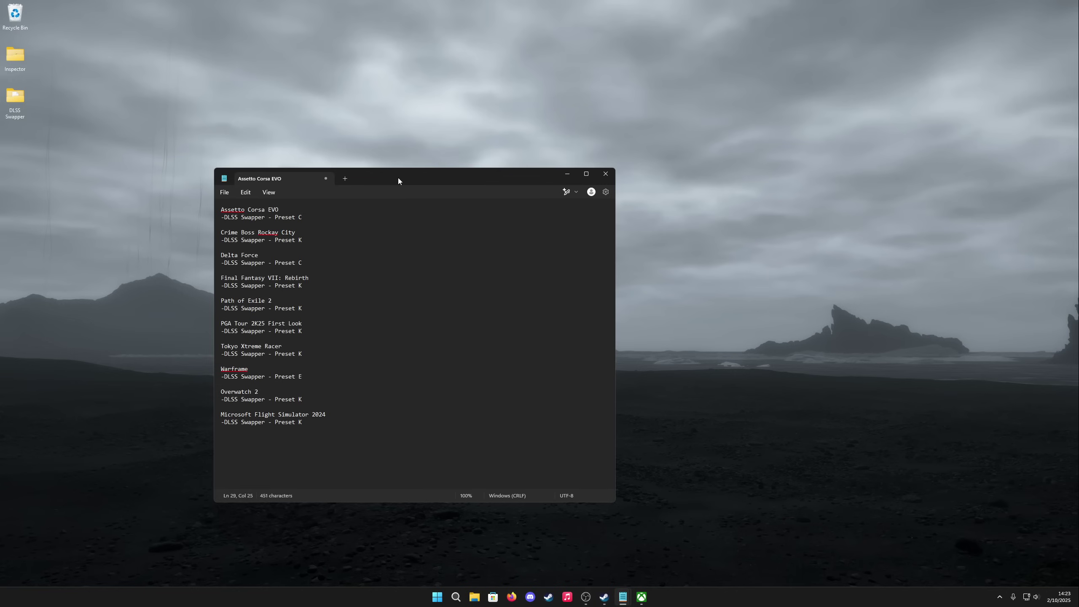
double_click(15, 55)
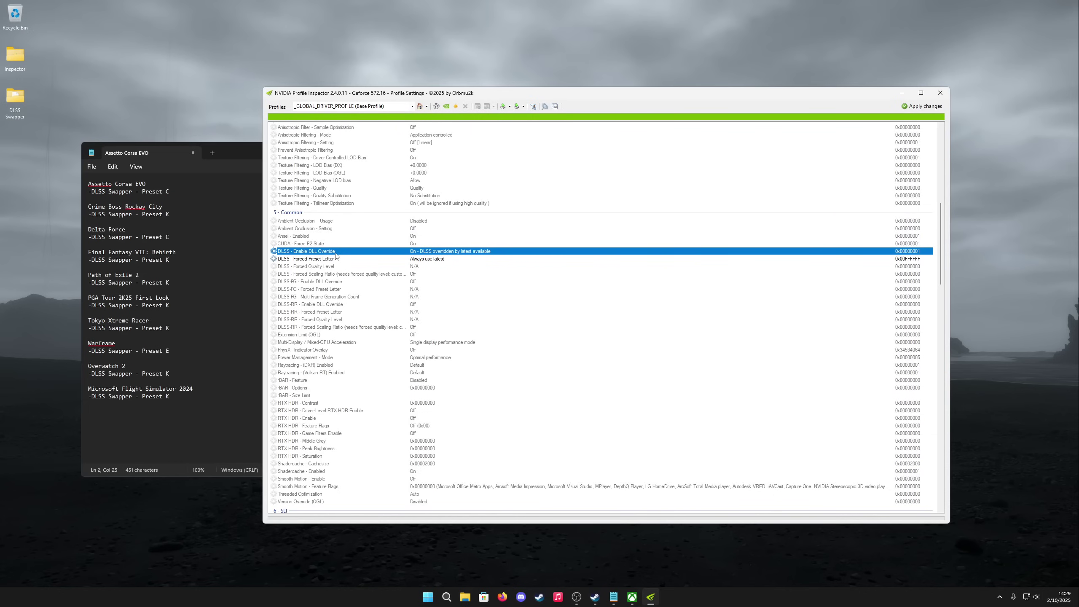
left_click(360, 253)
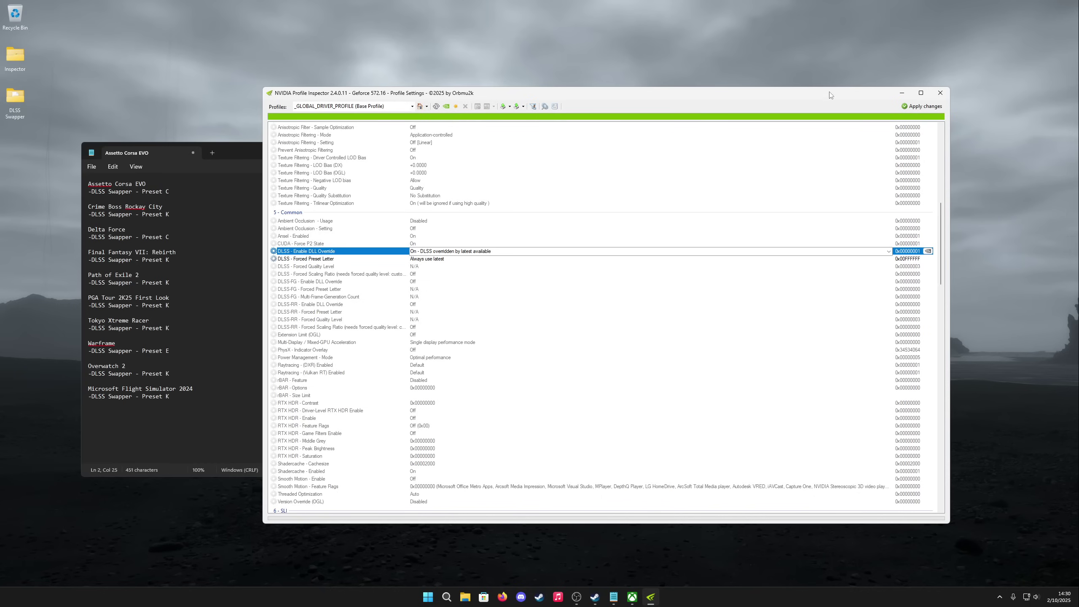
Confirm the DLSS forced preset letter is set to Always use latest
scroll(650, 142, "up", 10)
scroll(488, 257, "down", 5)
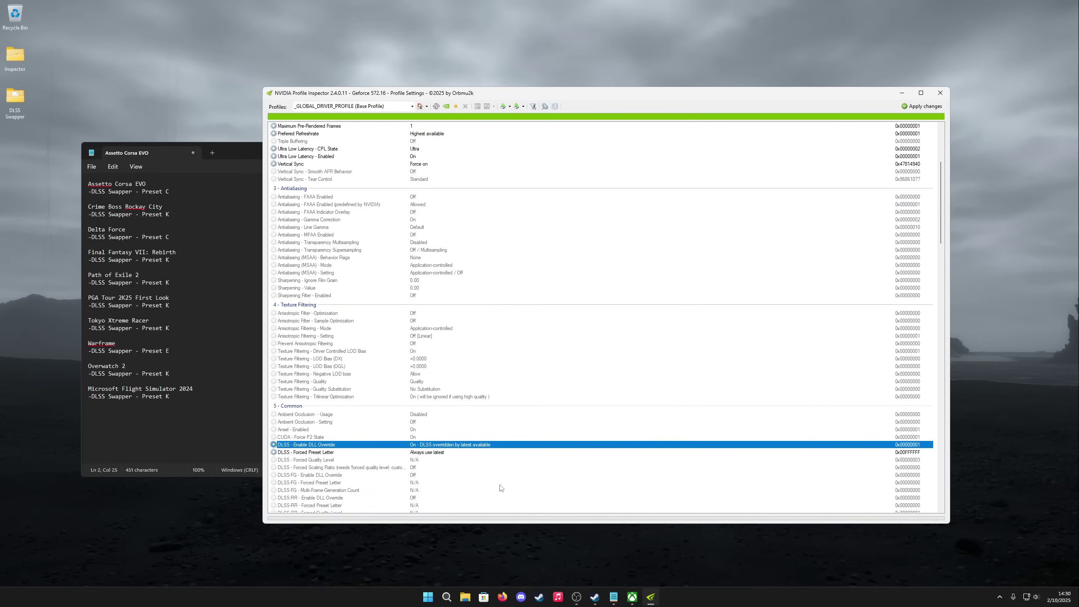
scroll(322, 394, "down", 2)
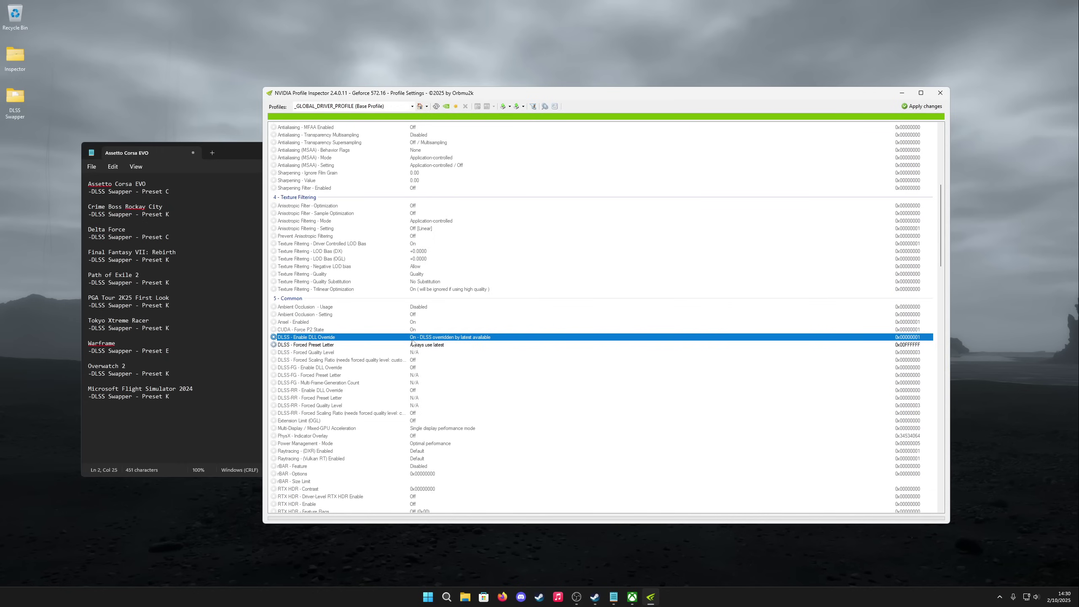
left_click(321, 347)
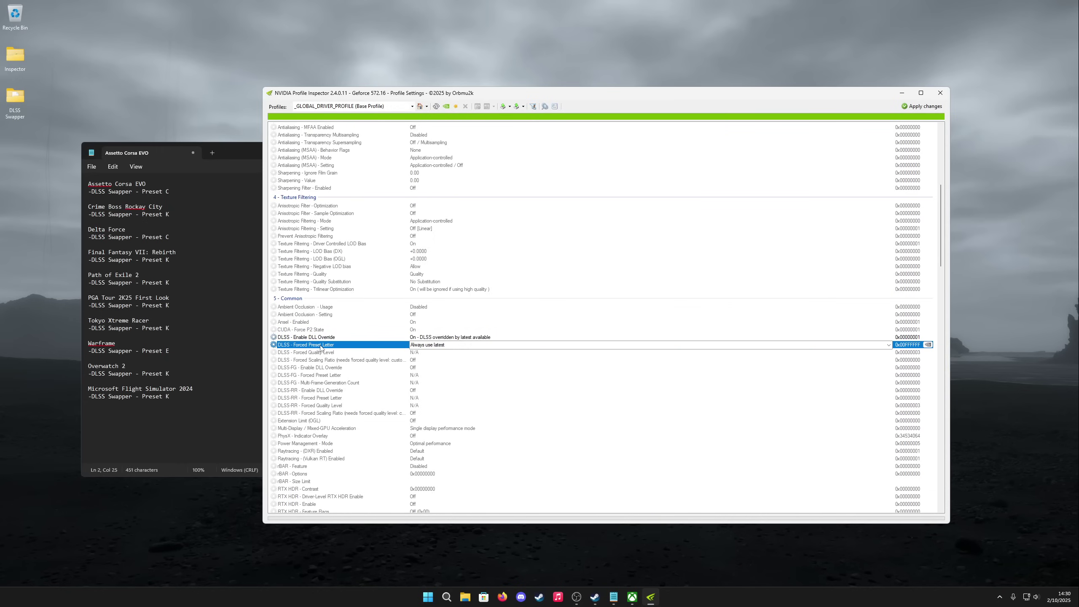
left_click(439, 338)
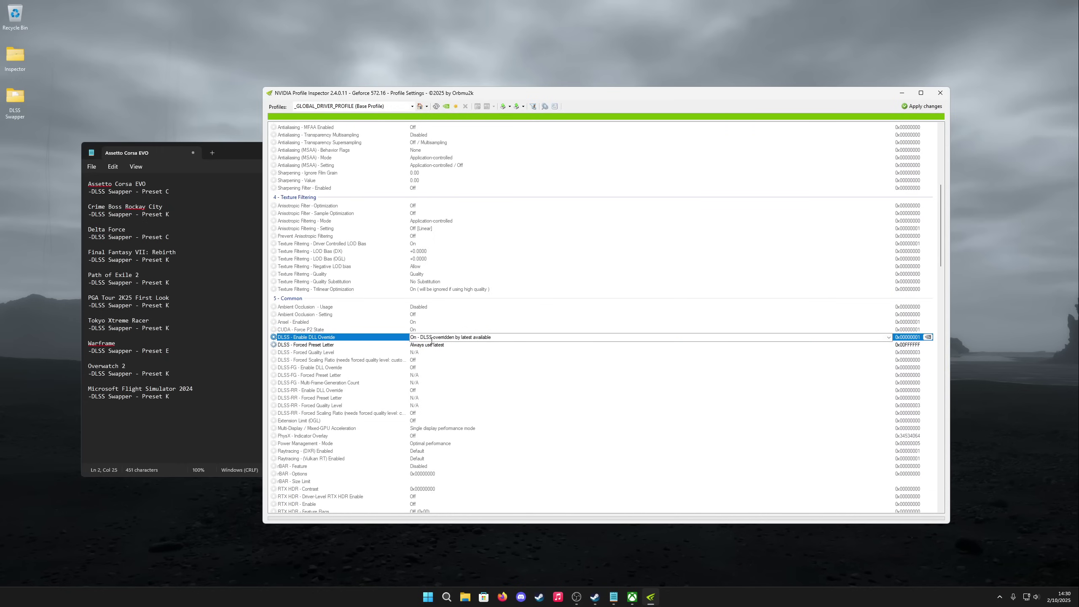
Close Profile Inspector and select Assetto Corsa EVO's lines in the notes
left_click(944, 95)
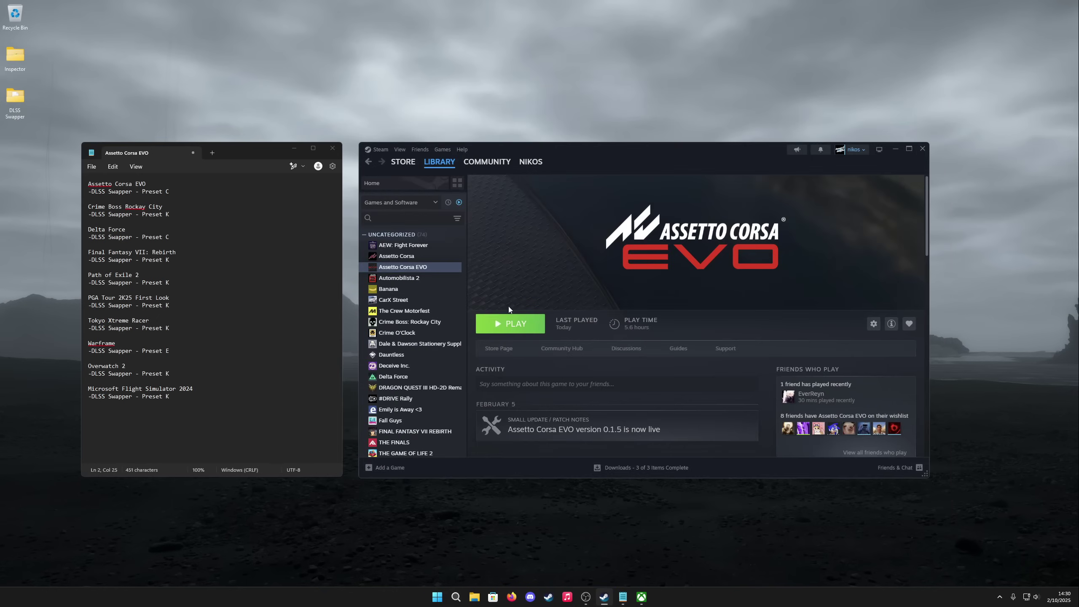
mouse_move(622, 154)
left_mouse_down()
mouse_move(630, 157)
mouse_move(615, 155)
left_mouse_up()
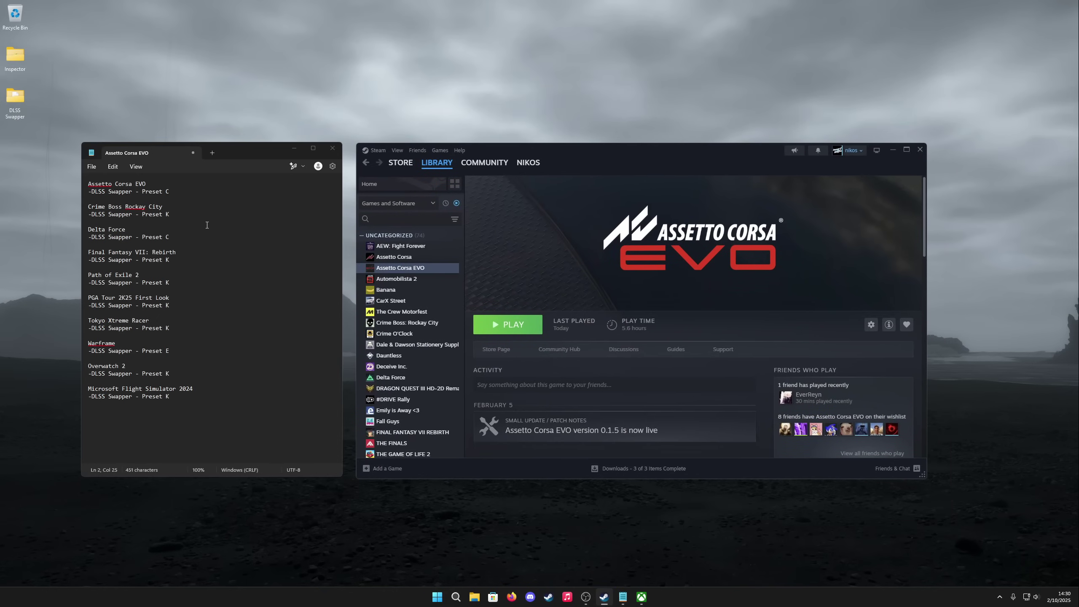
left_click_drag(200, 336, 88, 229)
left_click(236, 275)
left_click(170, 192)
left_click_drag(204, 192, 88, 184)
Launch and quit Assetto Corsa EVO, then log '-NVIDIA Inspector - Preset K' under it
left_click(473, 295)
left_click(507, 324)
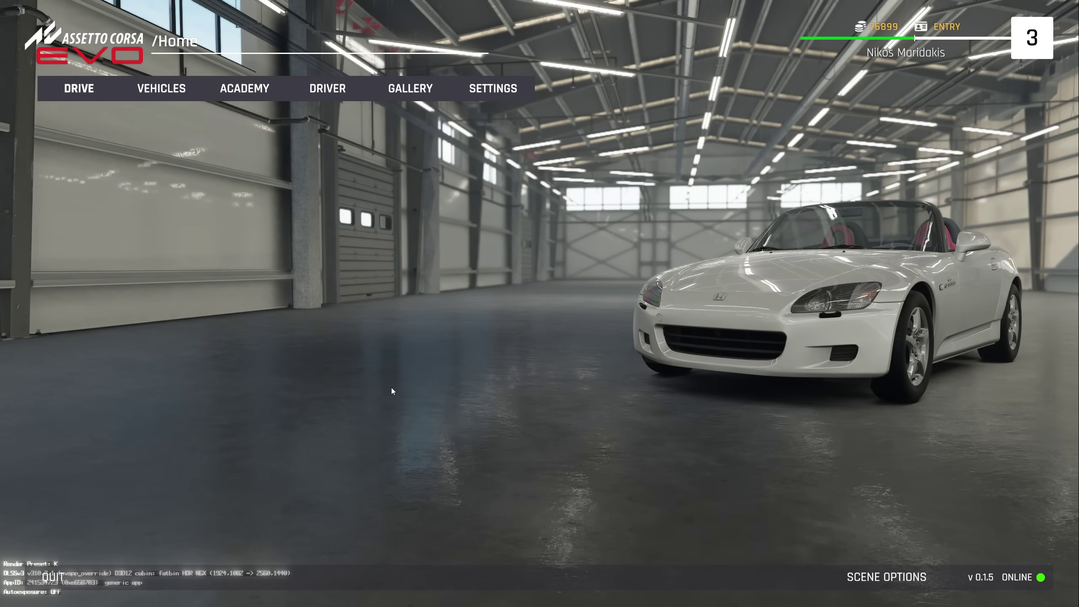
left_click(54, 577)
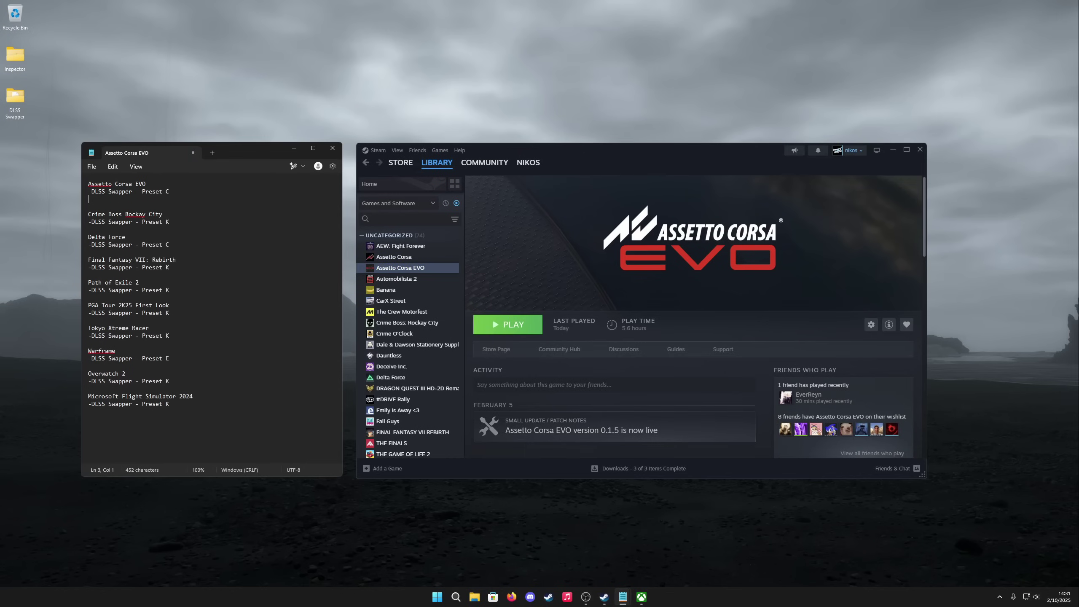
type("-NVIDIA Inspector - Preset K")
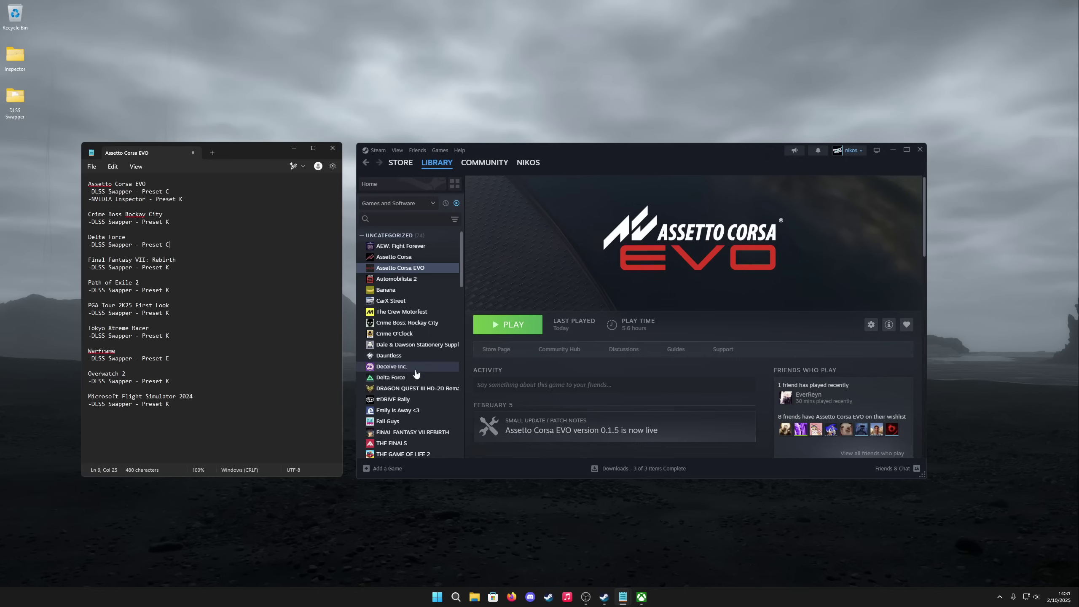
left_click(391, 377)
Launch and exit Delta Force, then paste the NVIDIA Inspector Preset K line under it
left_click(533, 329)
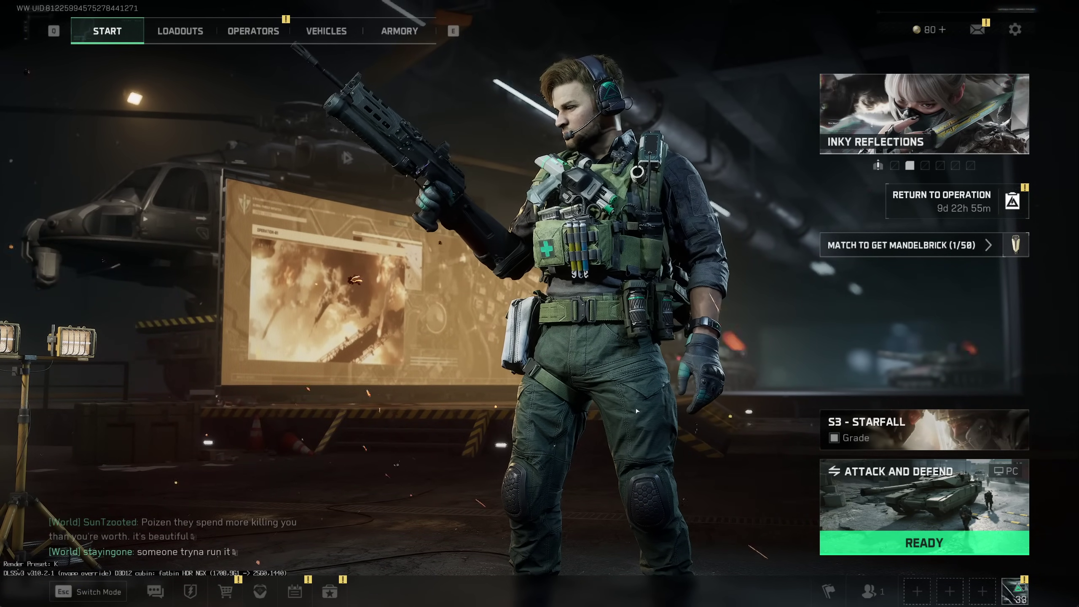
key("Escape")
left_click(177, 566)
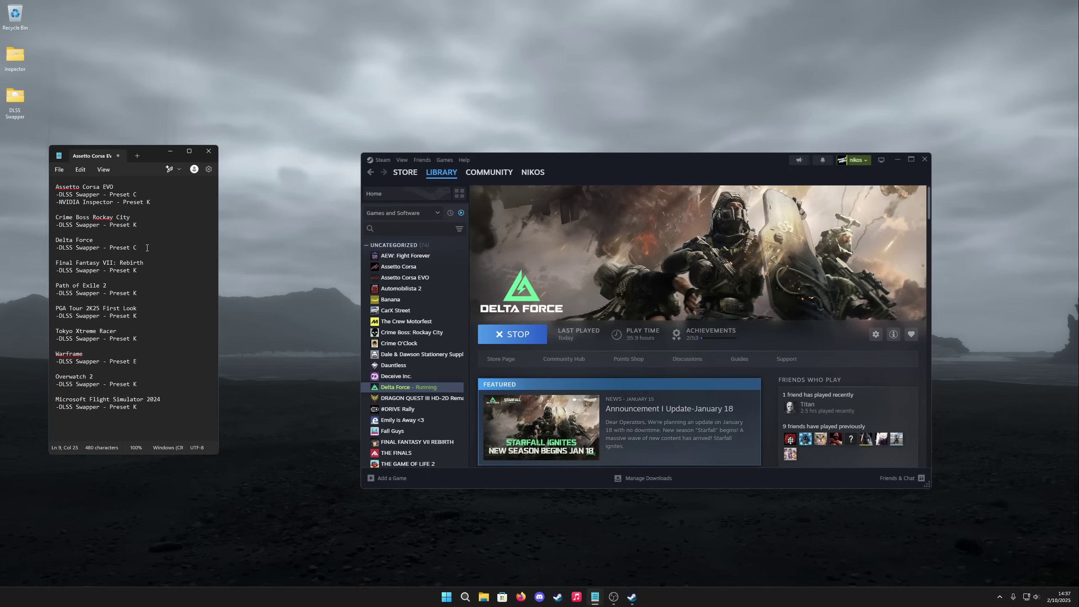
key("Return")
type("-NVIDIA Inspector - Preset K")
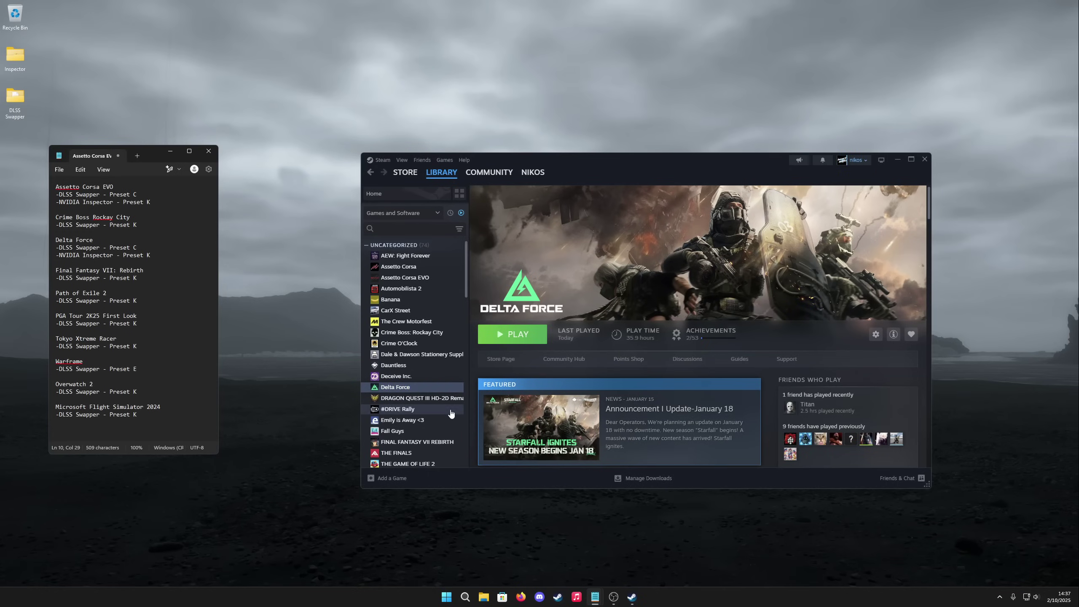
Launch Warframe from its library page, check the overlay, and quit the game
scroll(449, 439, "down", 15)
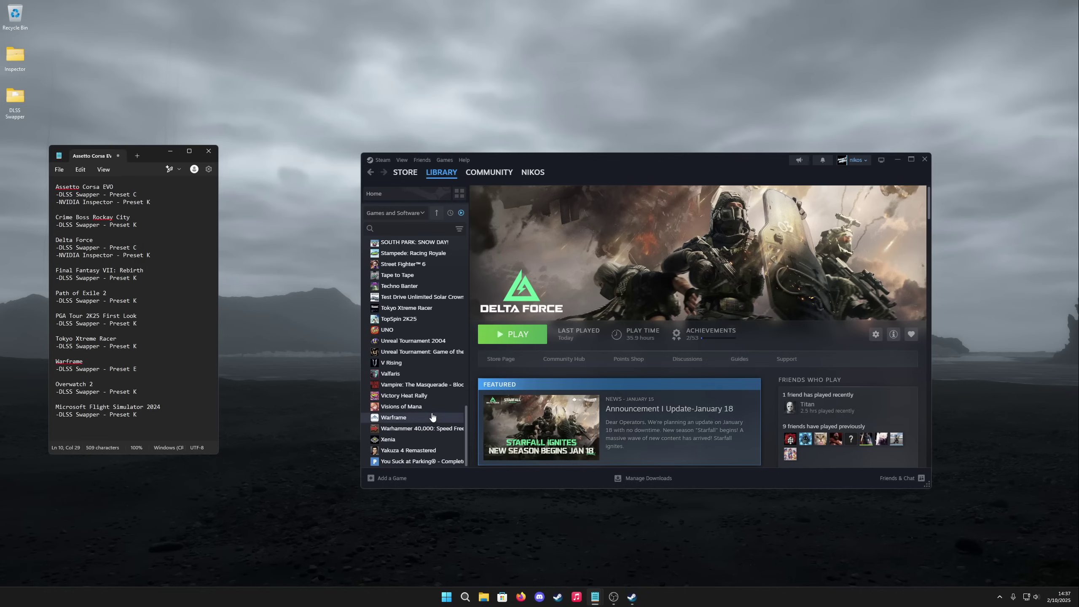
left_click(433, 417)
left_click(545, 338)
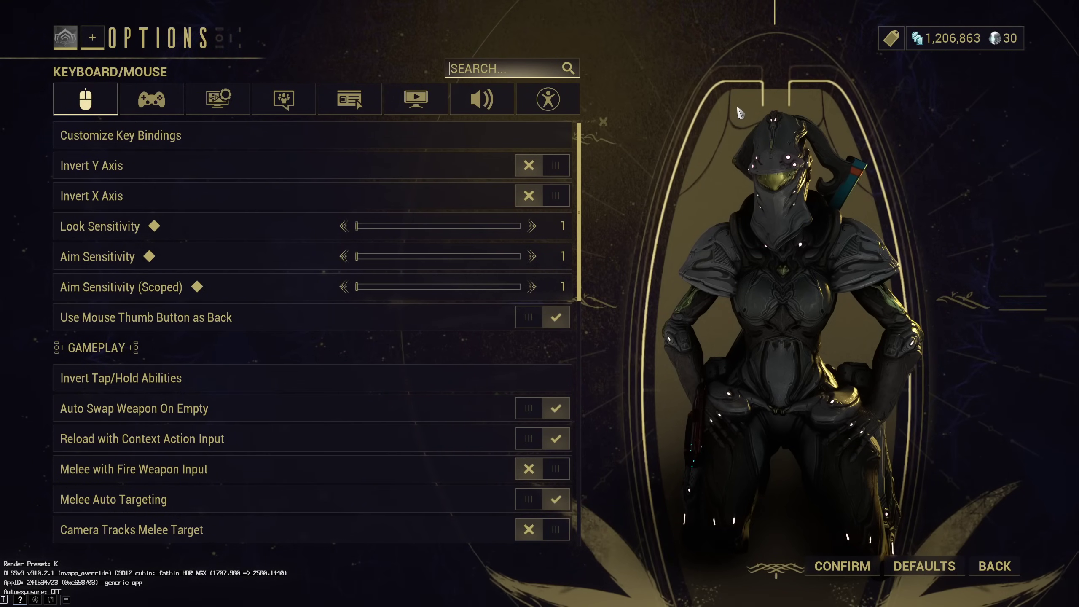
key("Escape")
key("Escape")
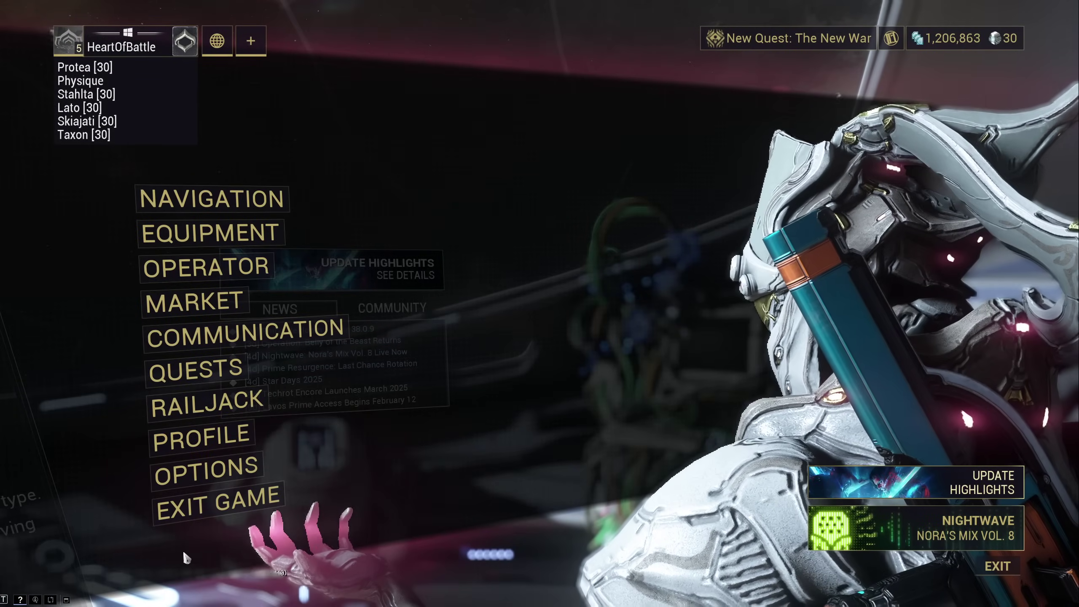
left_click(237, 502)
left_click(499, 457)
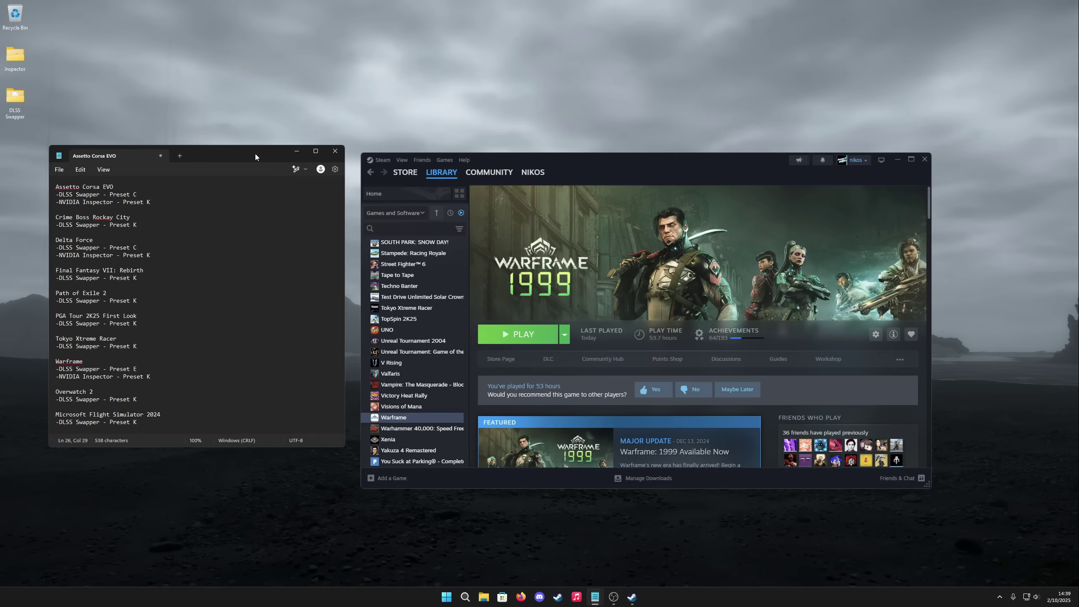
Reposition and resize the notes window beside Steam
left_click_drag(256, 157, 443, 150)
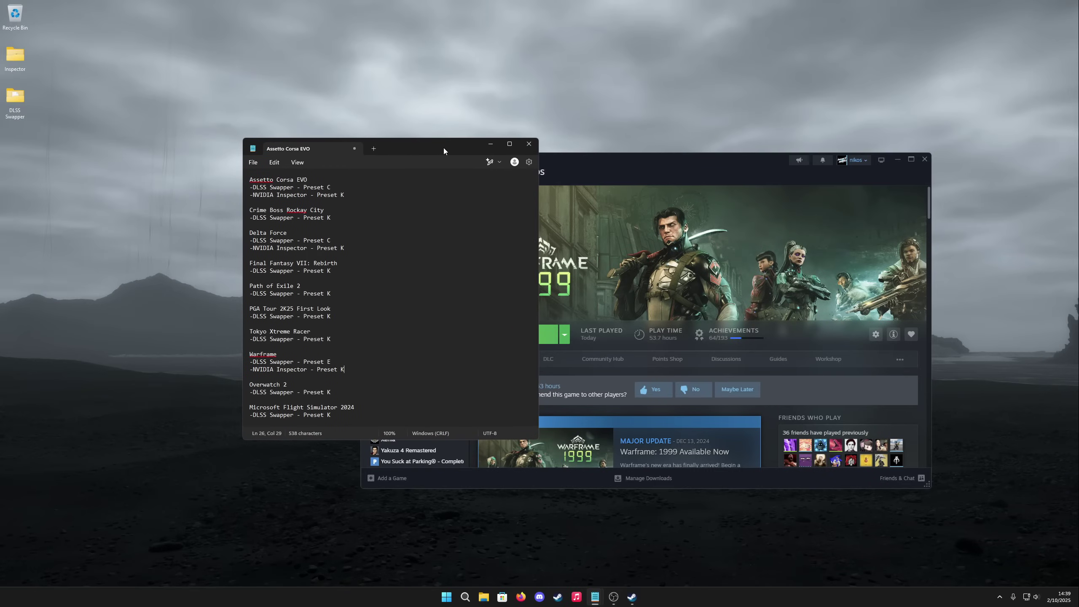
left_click_drag(443, 147, 242, 171)
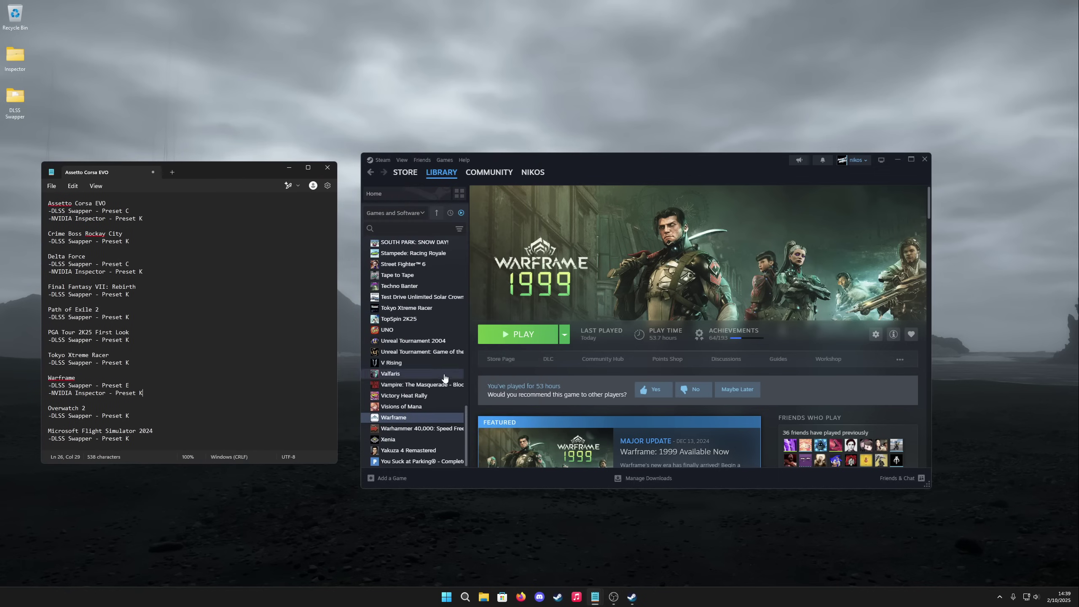
left_click_drag(465, 441, 466, 332)
Launch FINAL FANTASY VII REBIRTH and quit it after checking the preset overlay
left_click(416, 348)
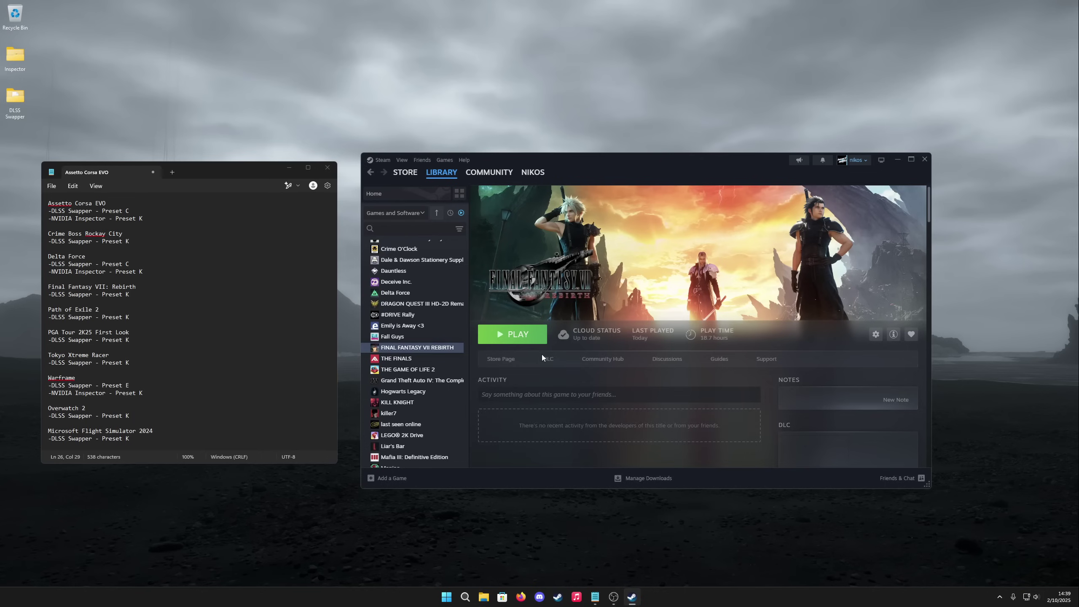
left_click(526, 336)
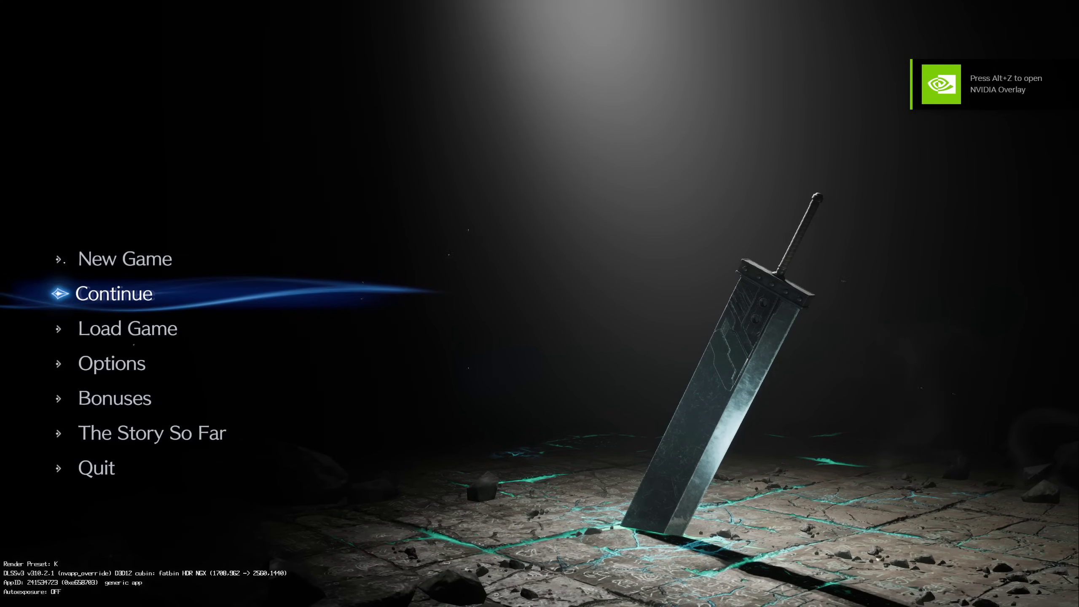
key("Escape")
key("Return")
key("Return")
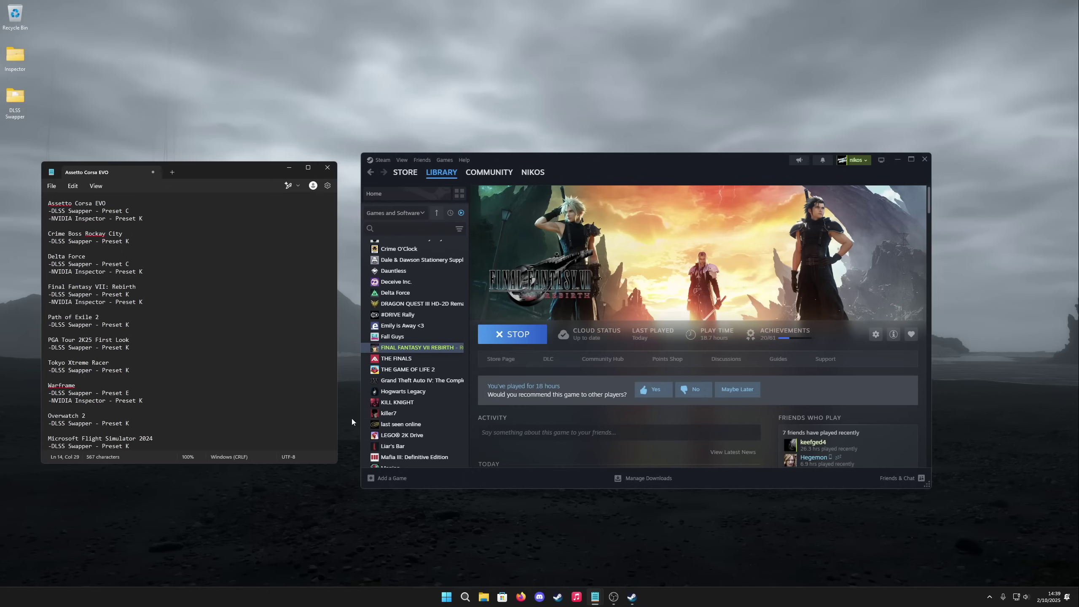
scroll(415, 438, "down", 10)
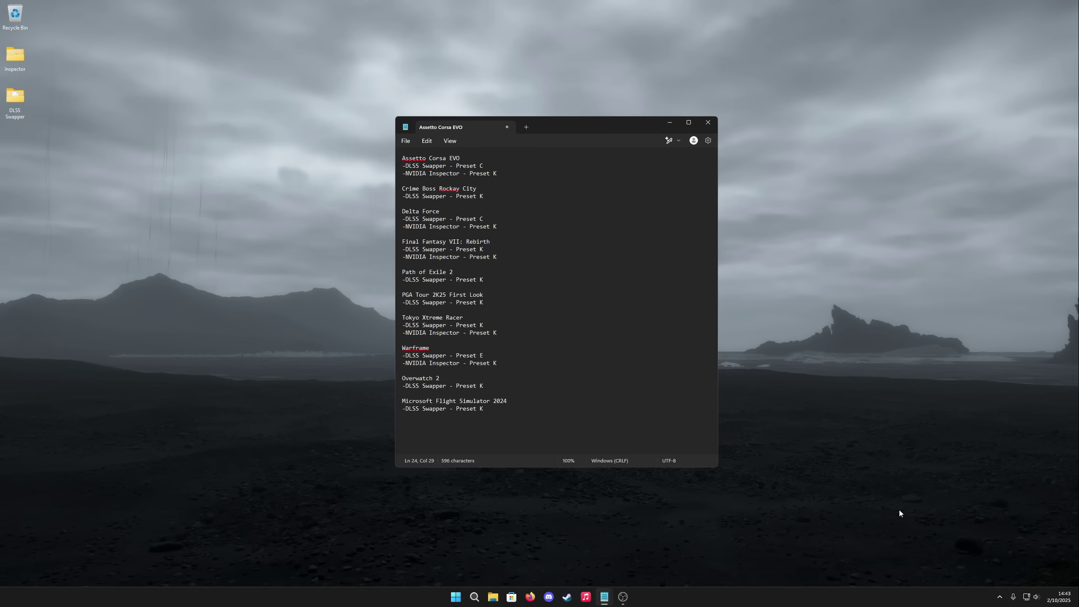
left_click(113, 84)
left_click(659, 426)
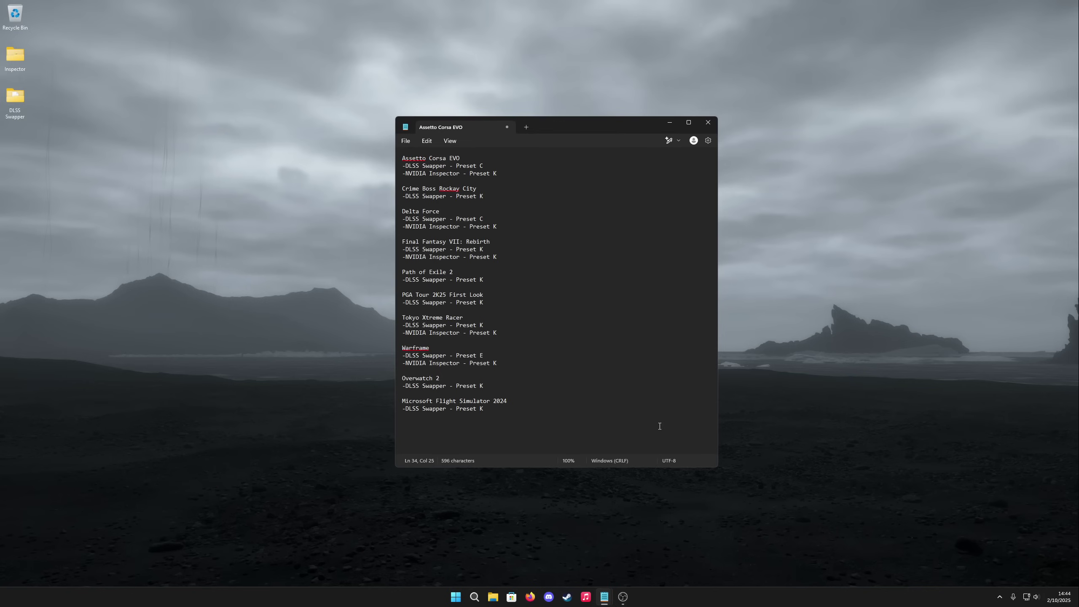